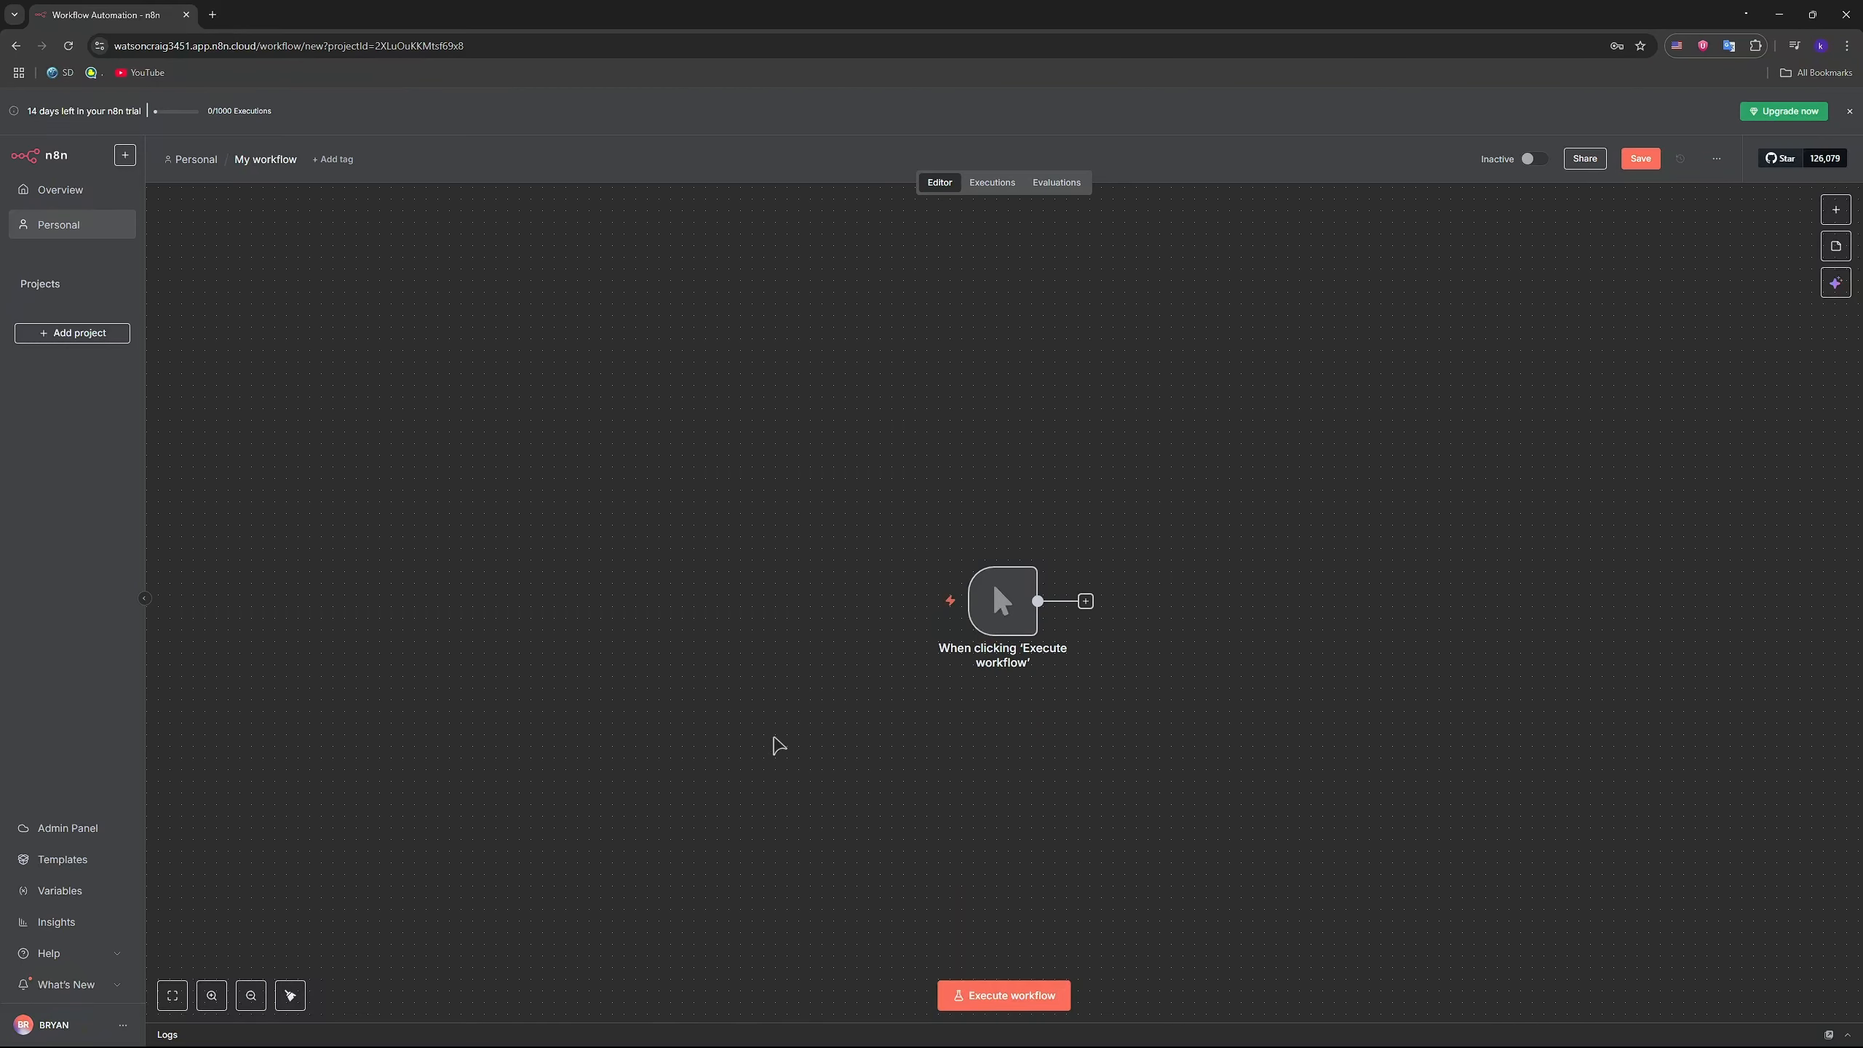
Step: Add a Google Drive Upload file node after the manual trigger in the workflow
{"action": "left_click", "coordinate": [1086, 601]}
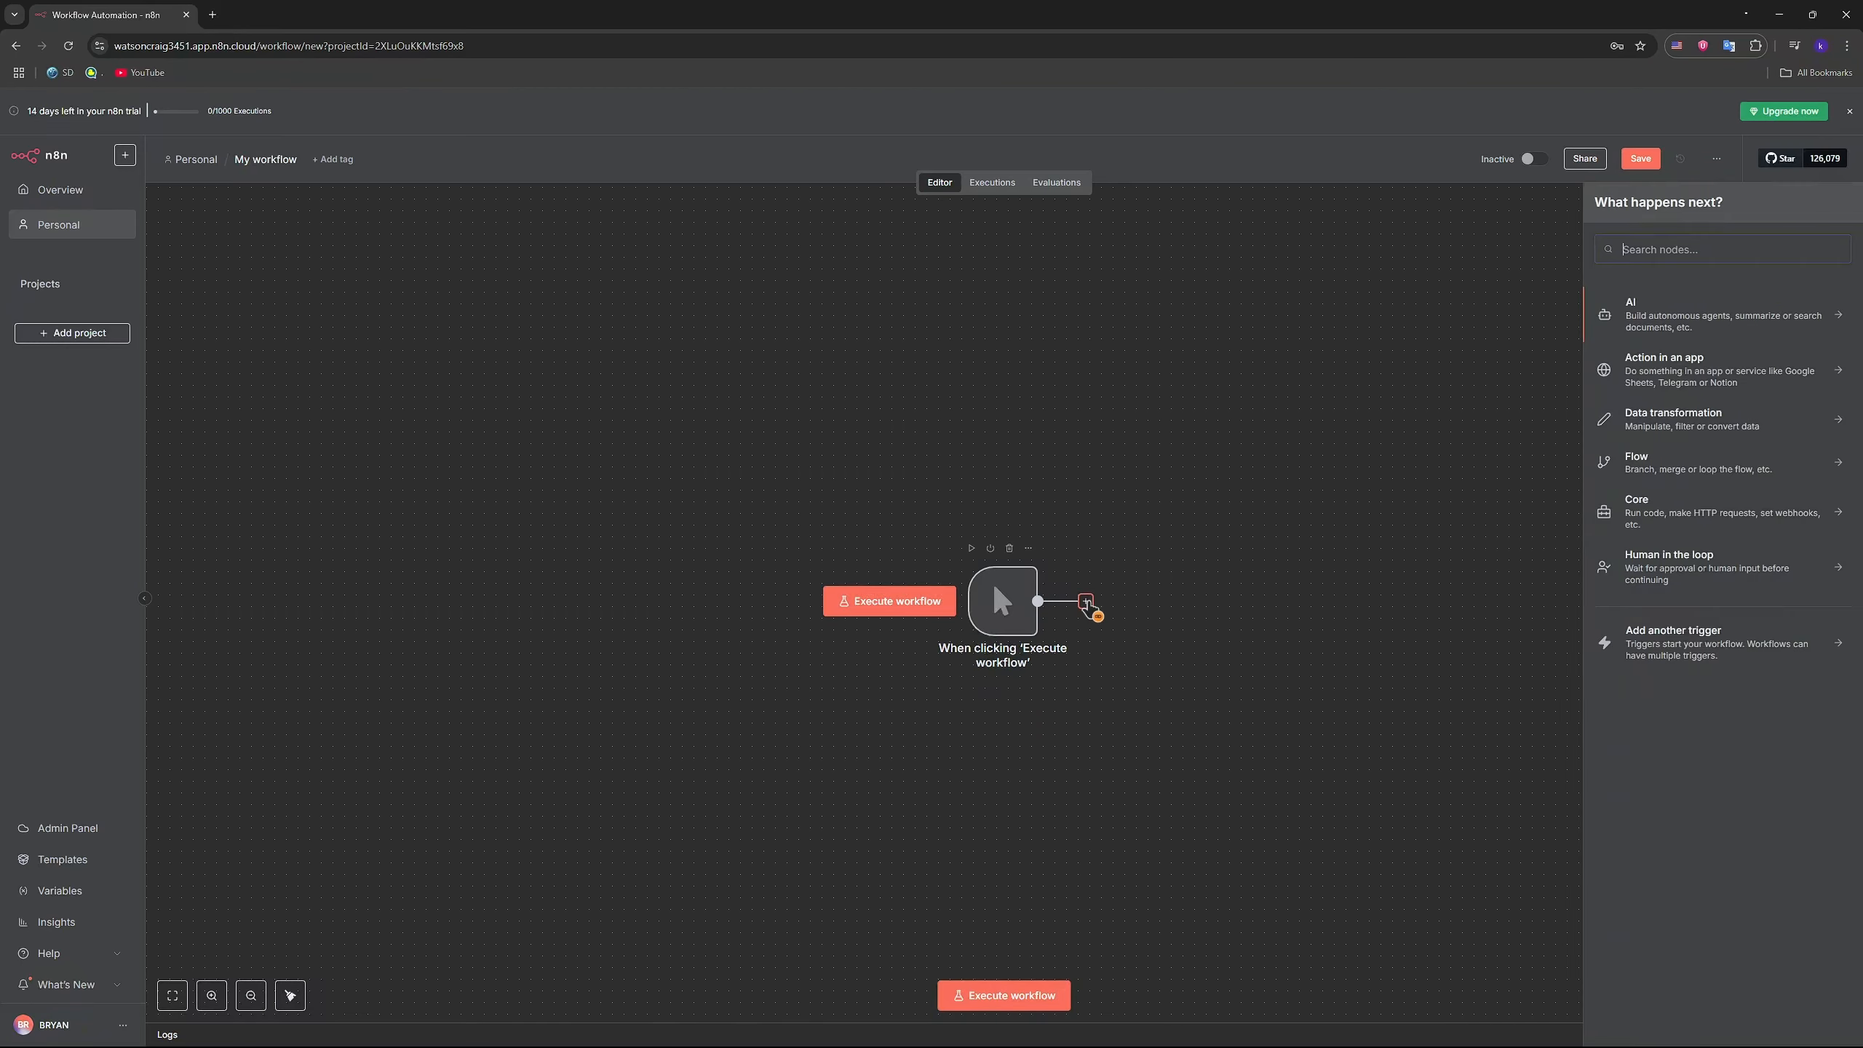
{"action": "type", "text": "drive"}
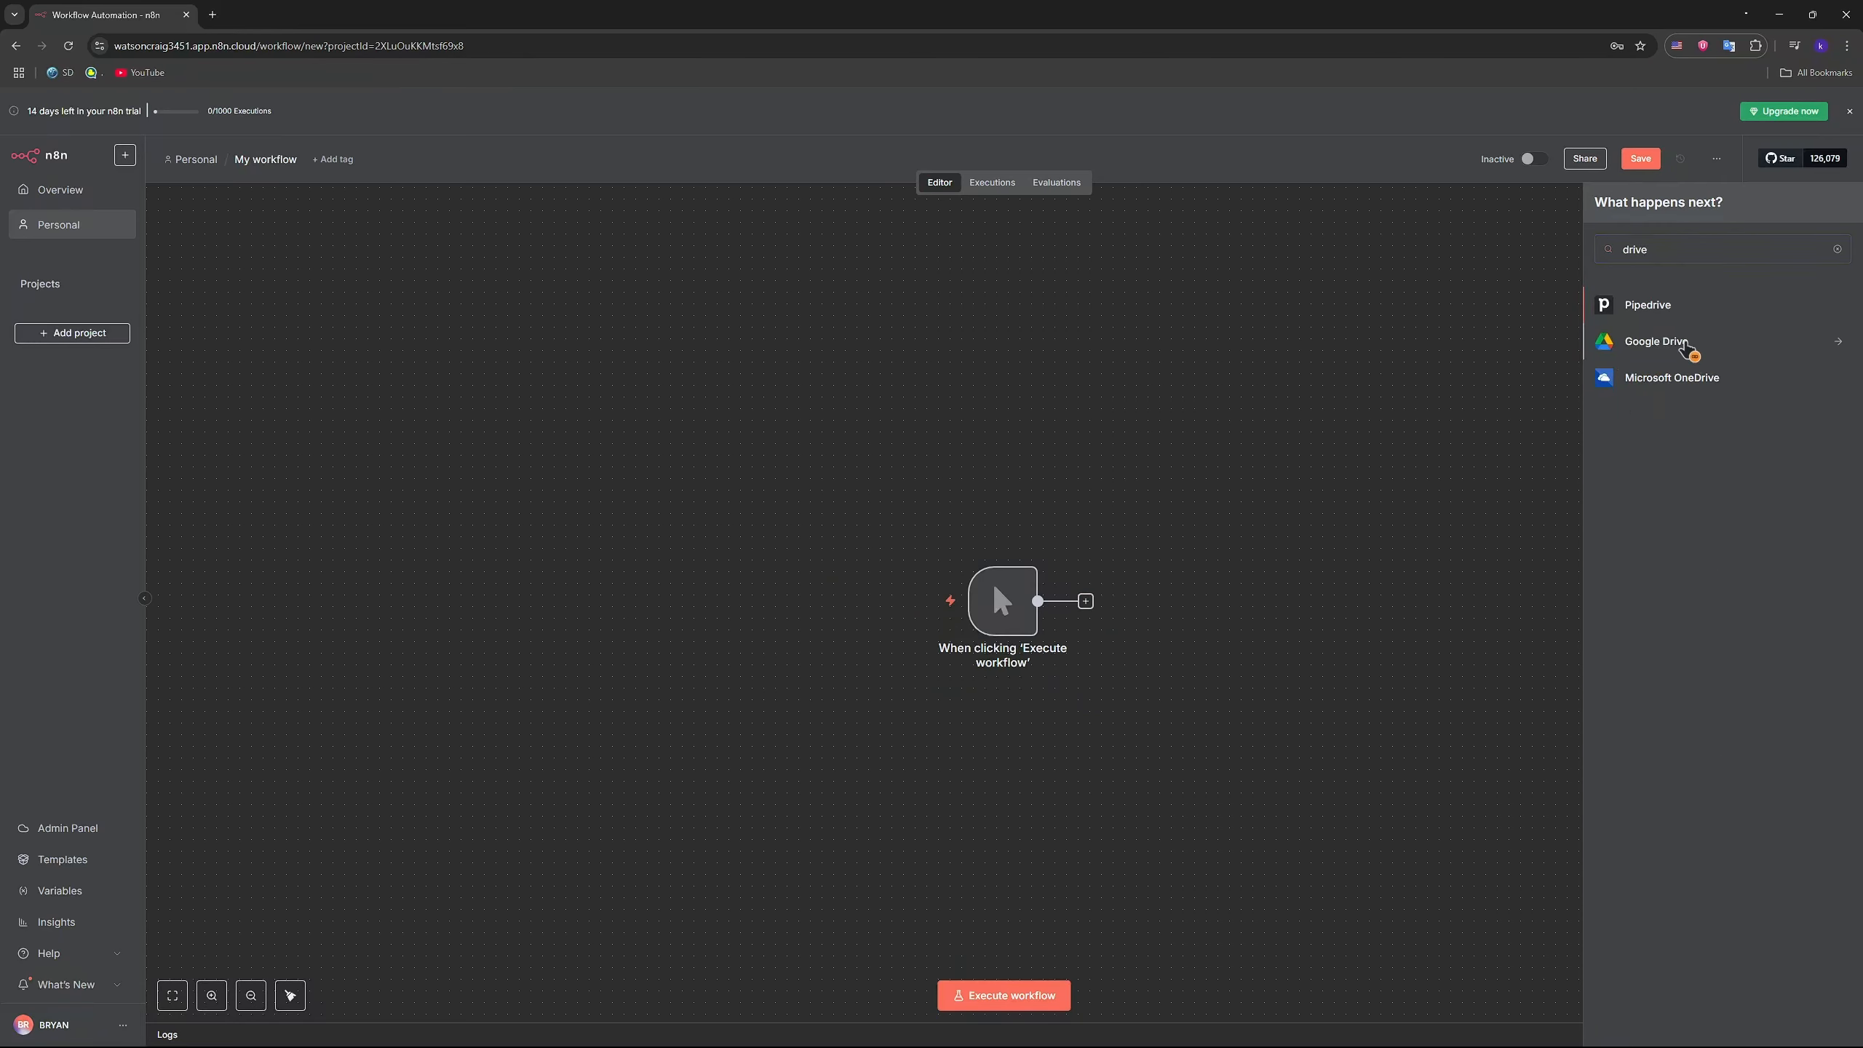
{"action": "left_click", "coordinate": [1694, 344]}
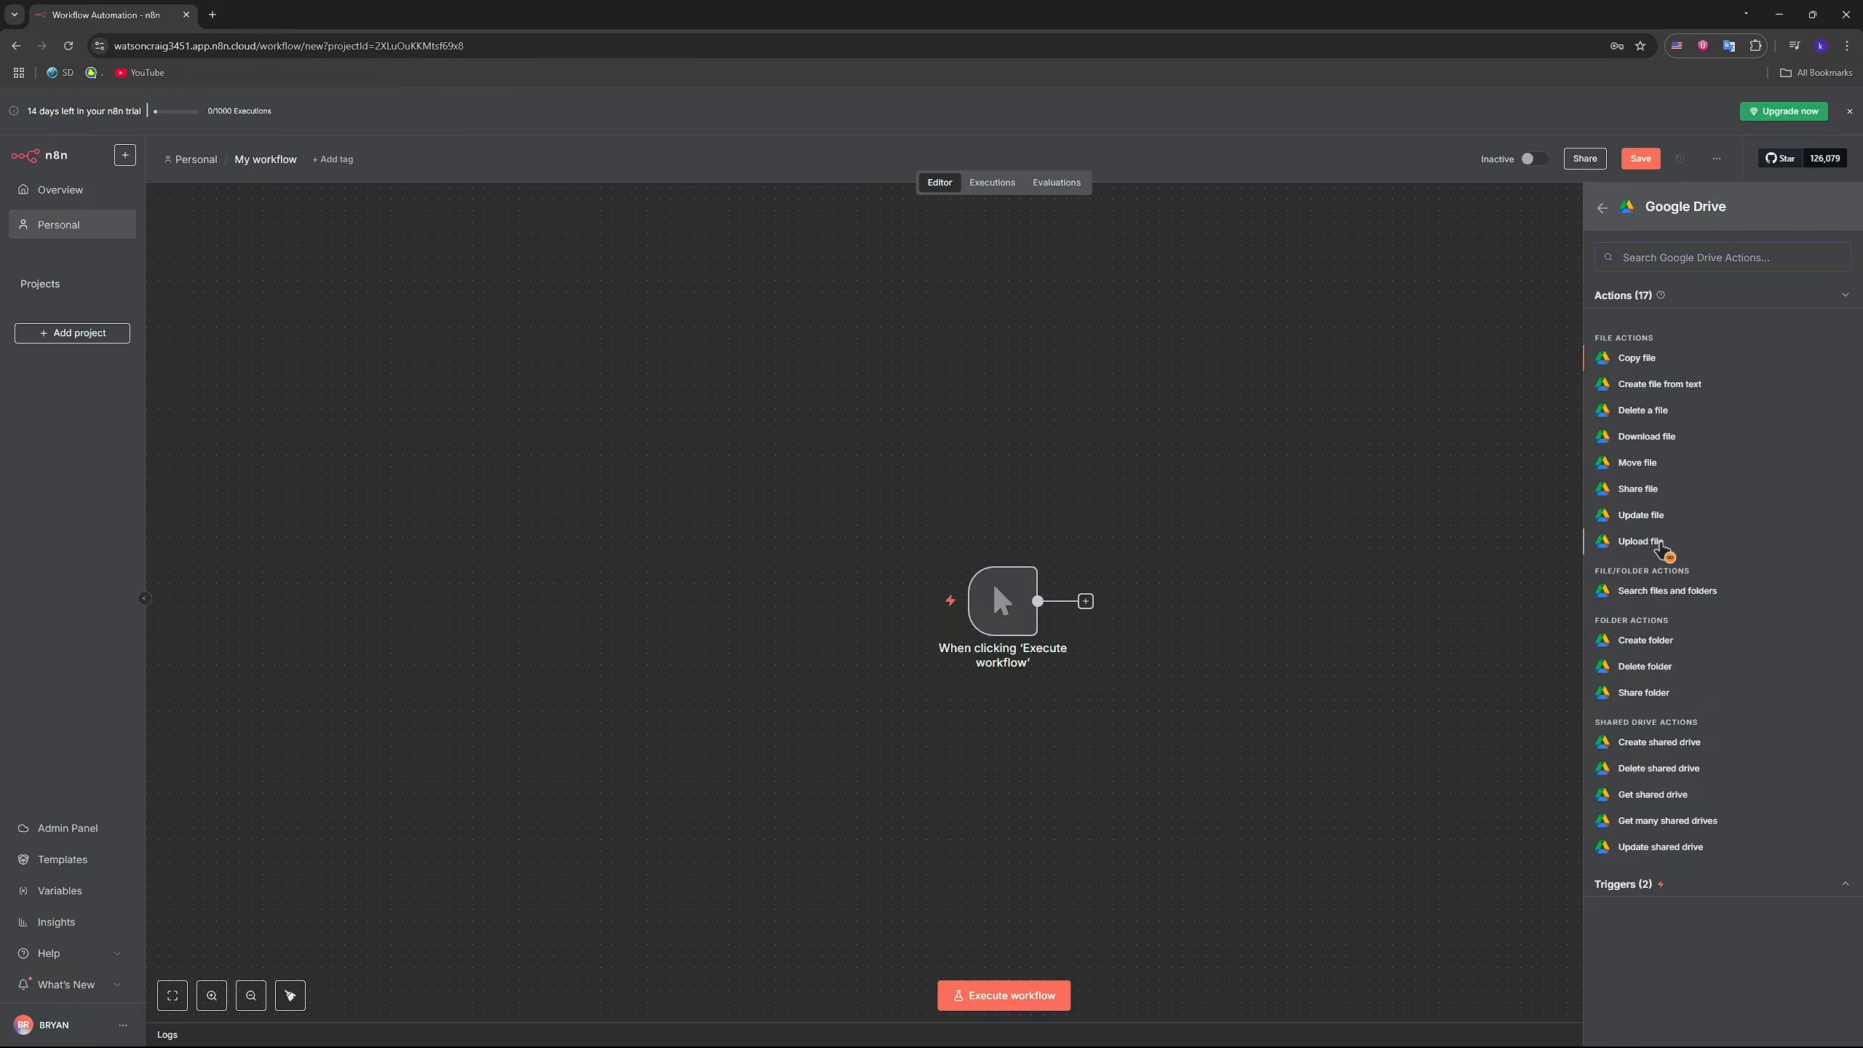
{"action": "left_click", "coordinate": [1659, 543]}
Step: Start a new Google Drive OAuth2 credential for the Upload file node and open its setup documentation
{"action": "left_click", "coordinate": [918, 216]}
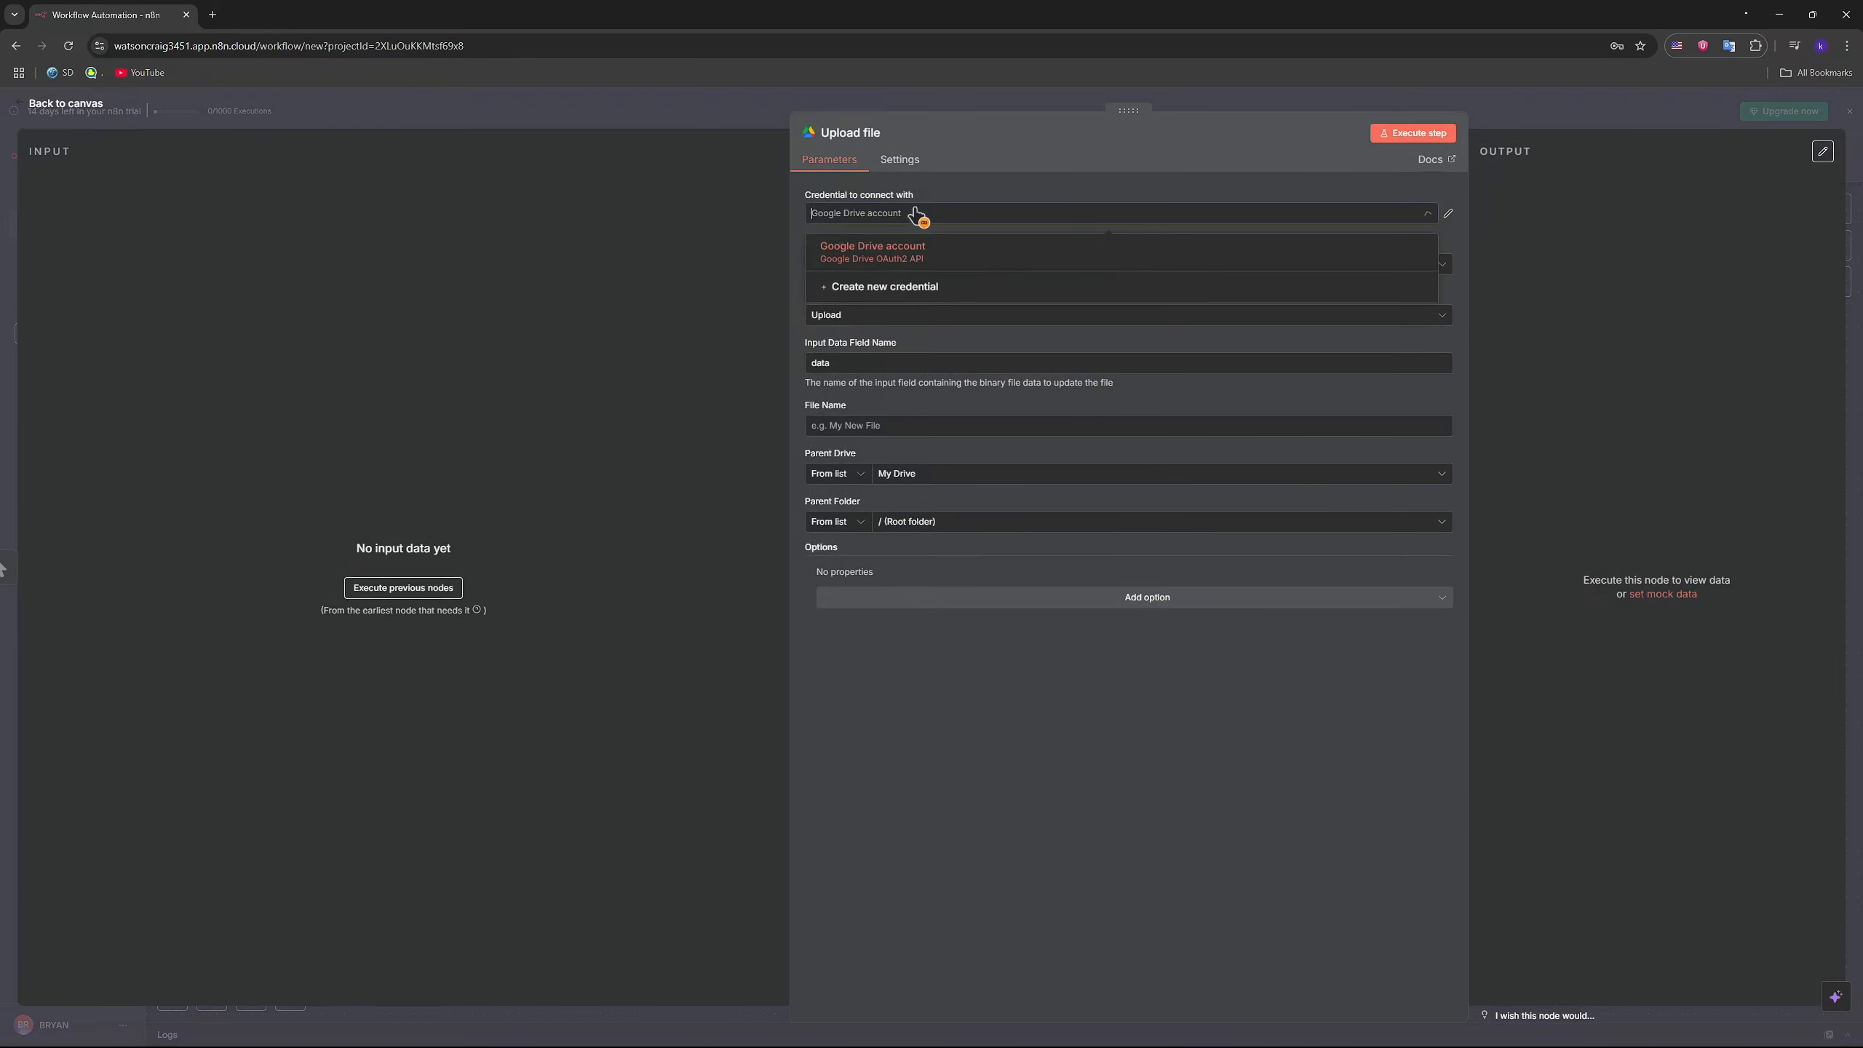
{"action": "left_click", "coordinate": [869, 288]}
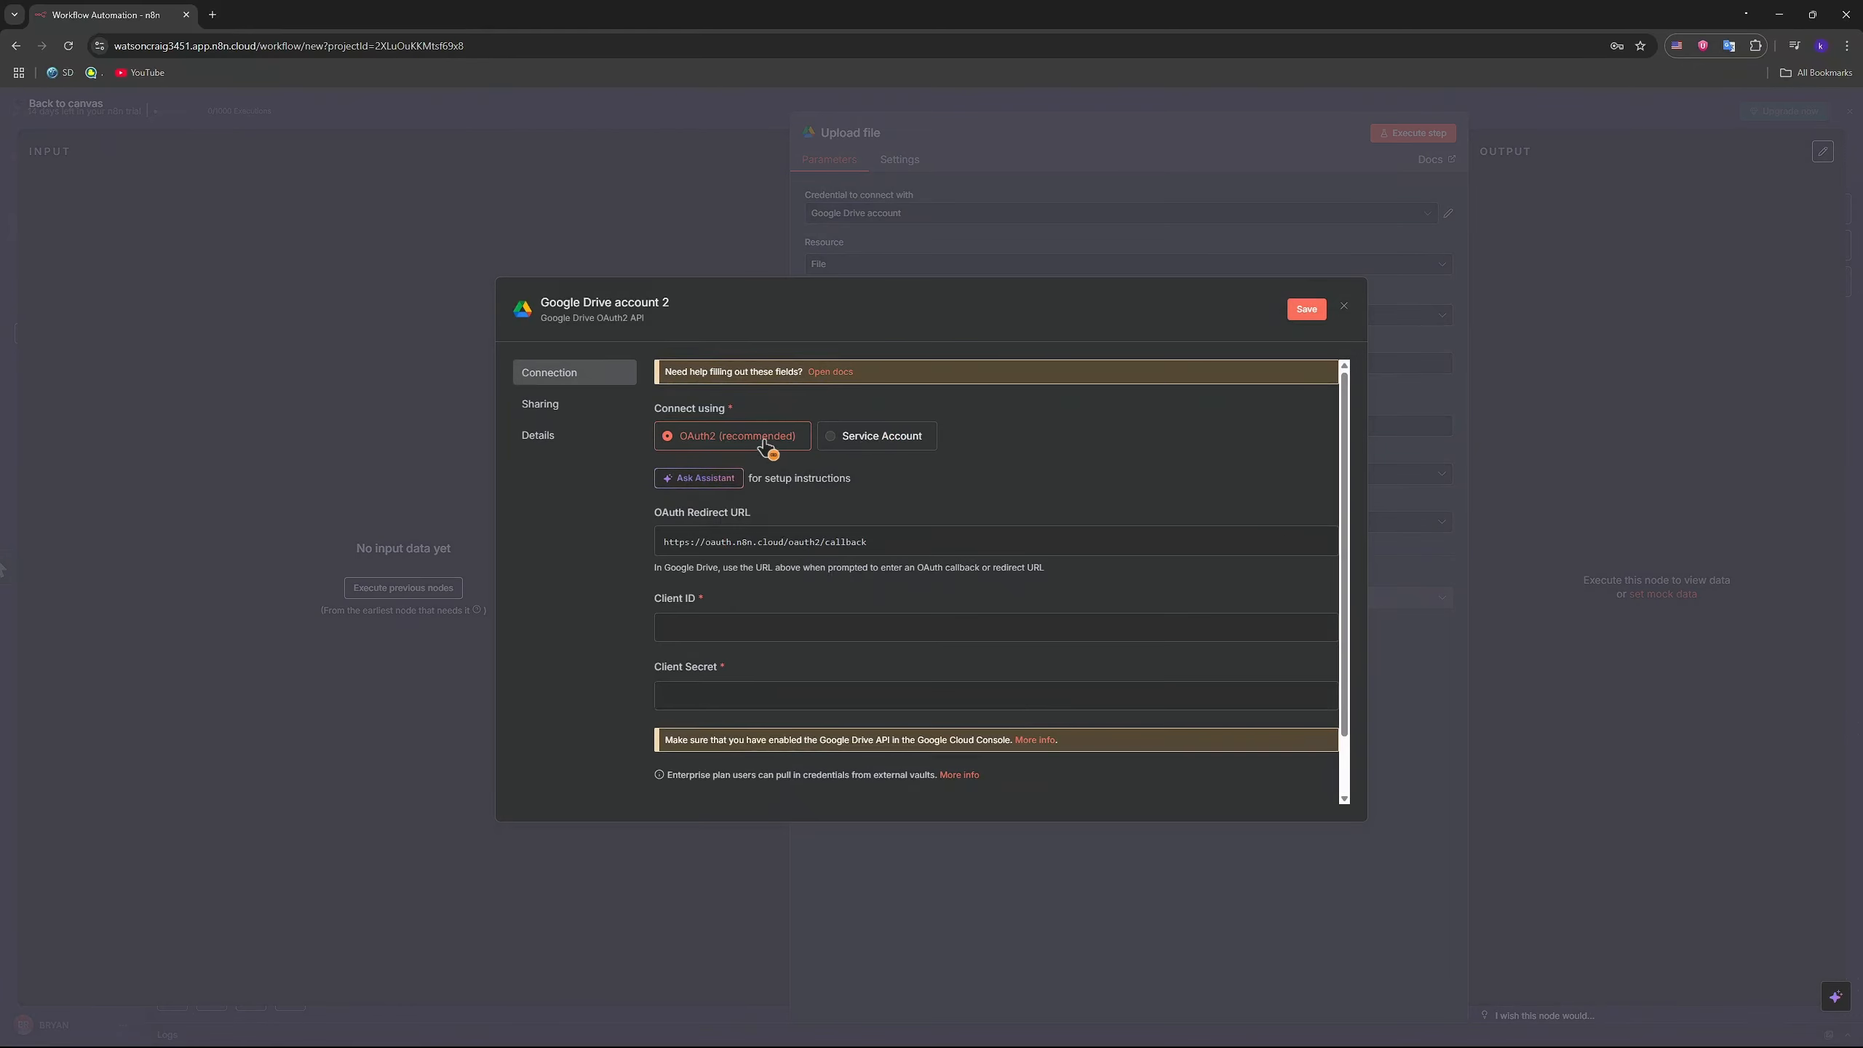
{"action": "left_click", "coordinate": [842, 372]}
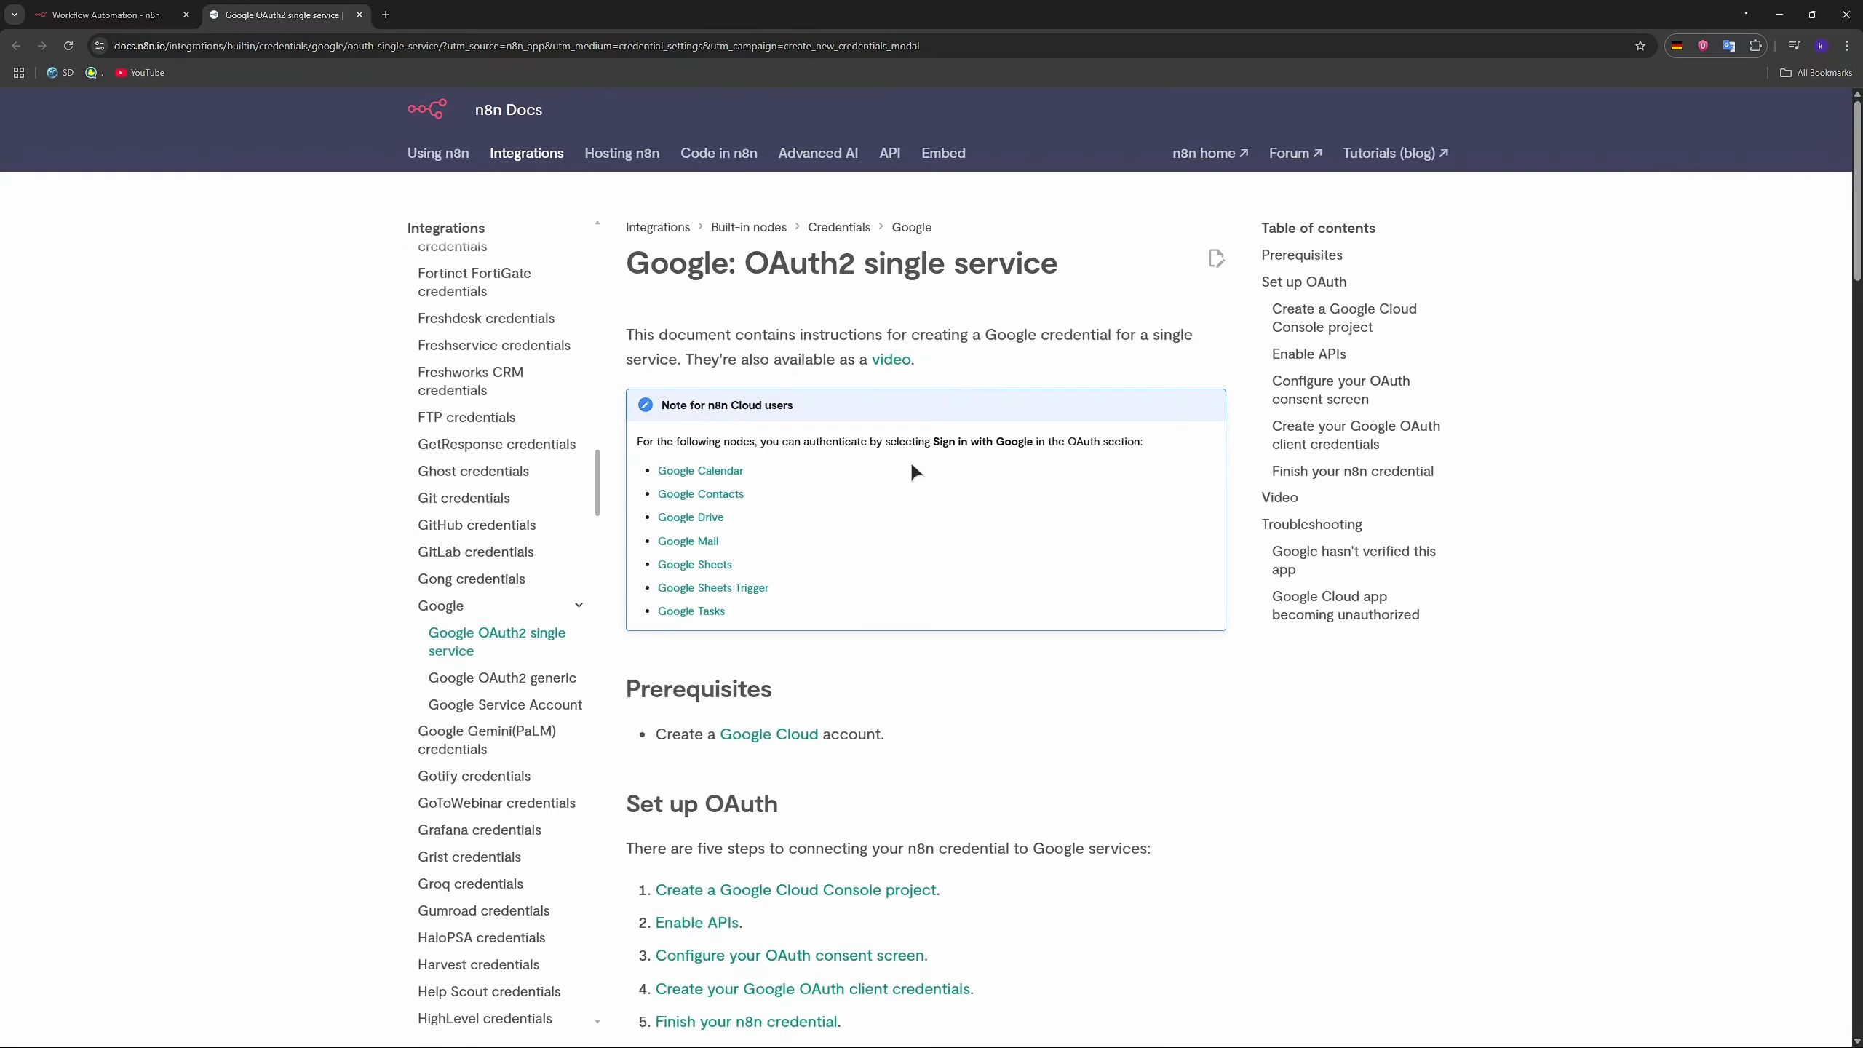
Step: Follow the documentation's Google Cloud account link, enter the Google Cloud console and dismiss the Cloud Hub tip
{"action": "scroll", "coordinate": [910, 469], "scroll_direction": "down", "scroll_amount": 1}
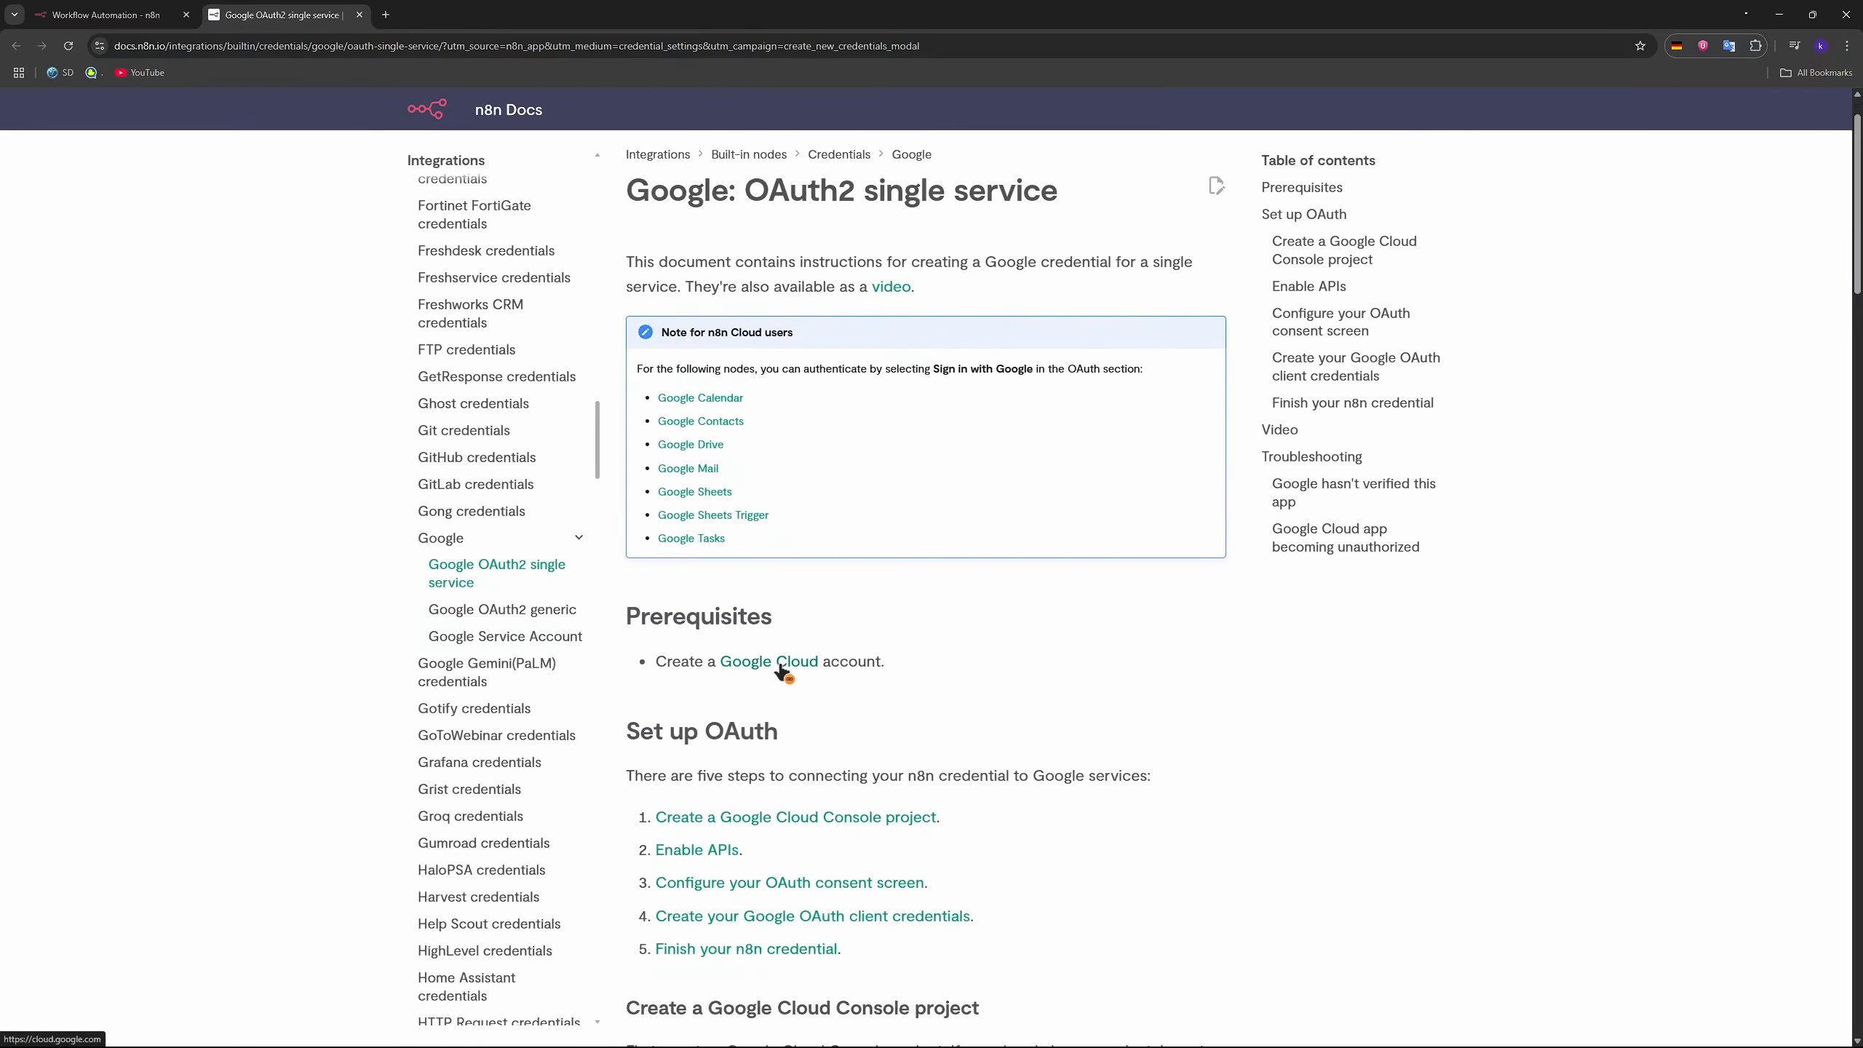
{"action": "left_click", "coordinate": [780, 665]}
{"action": "left_click", "coordinate": [790, 665]}
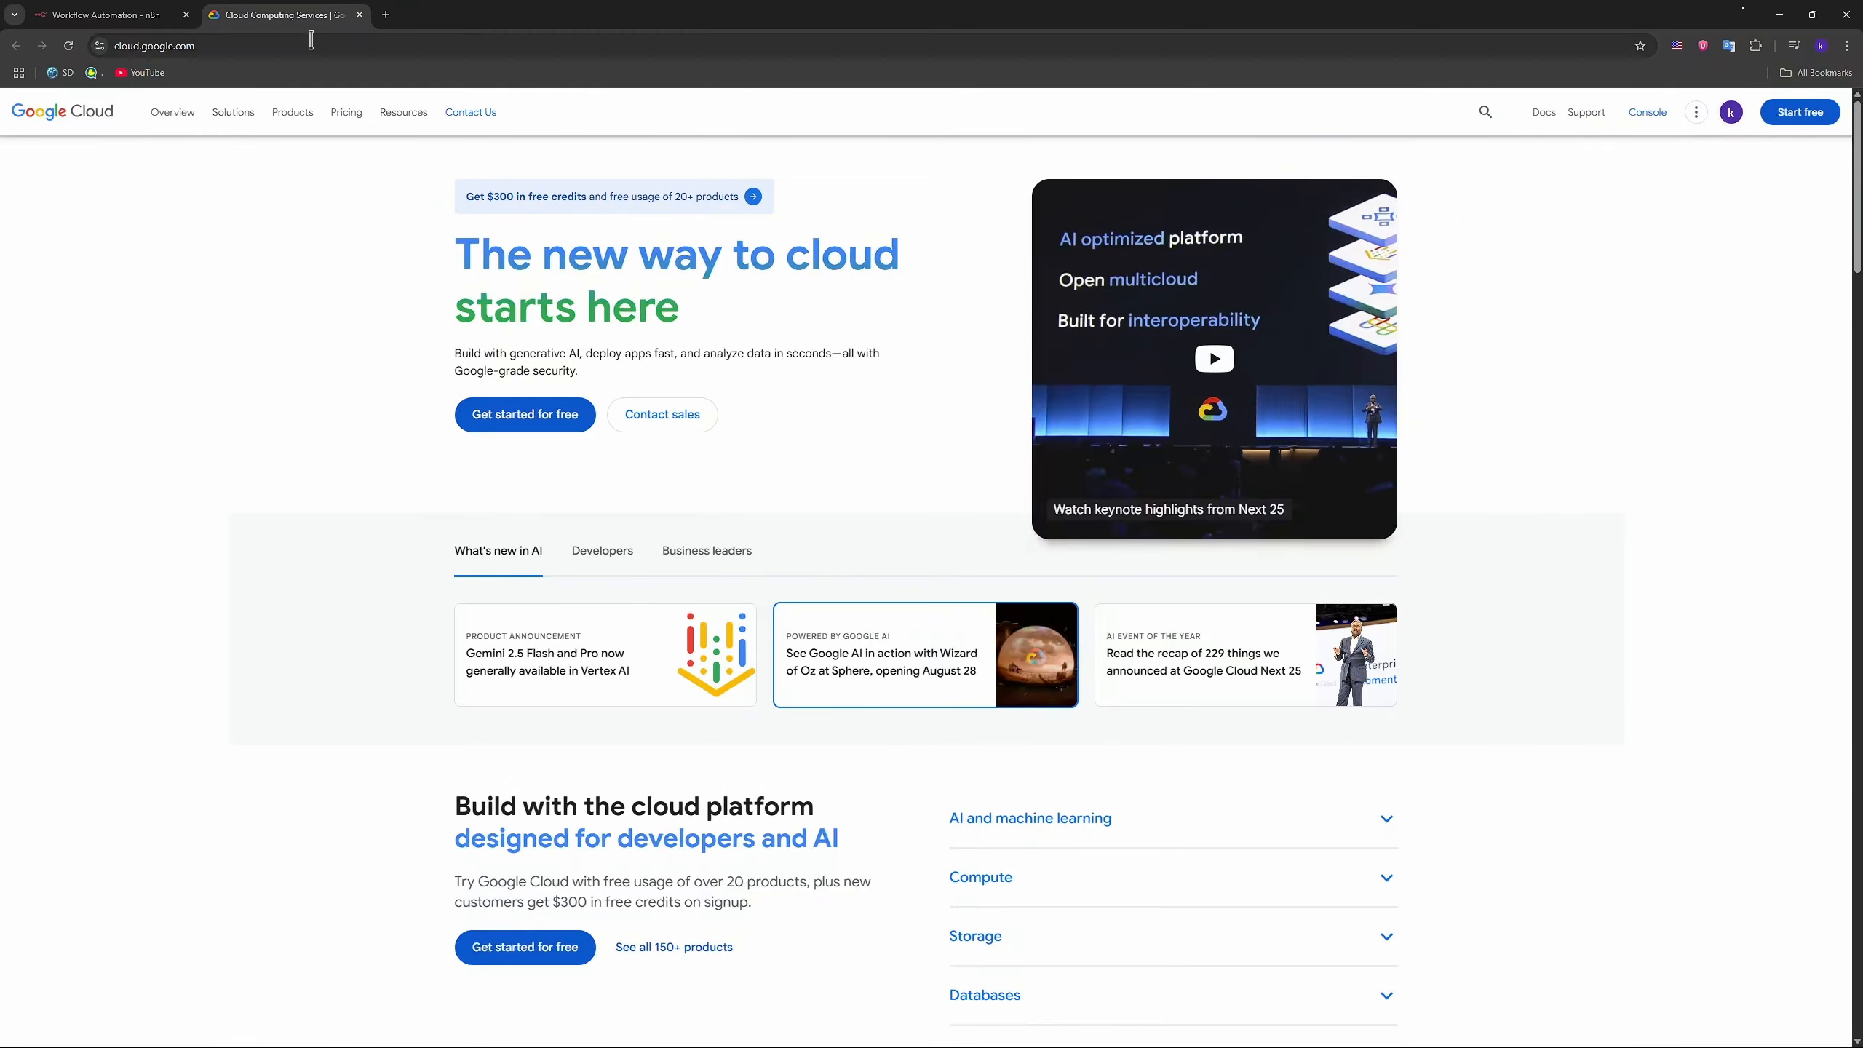
{"action": "left_click", "coordinate": [1647, 112]}
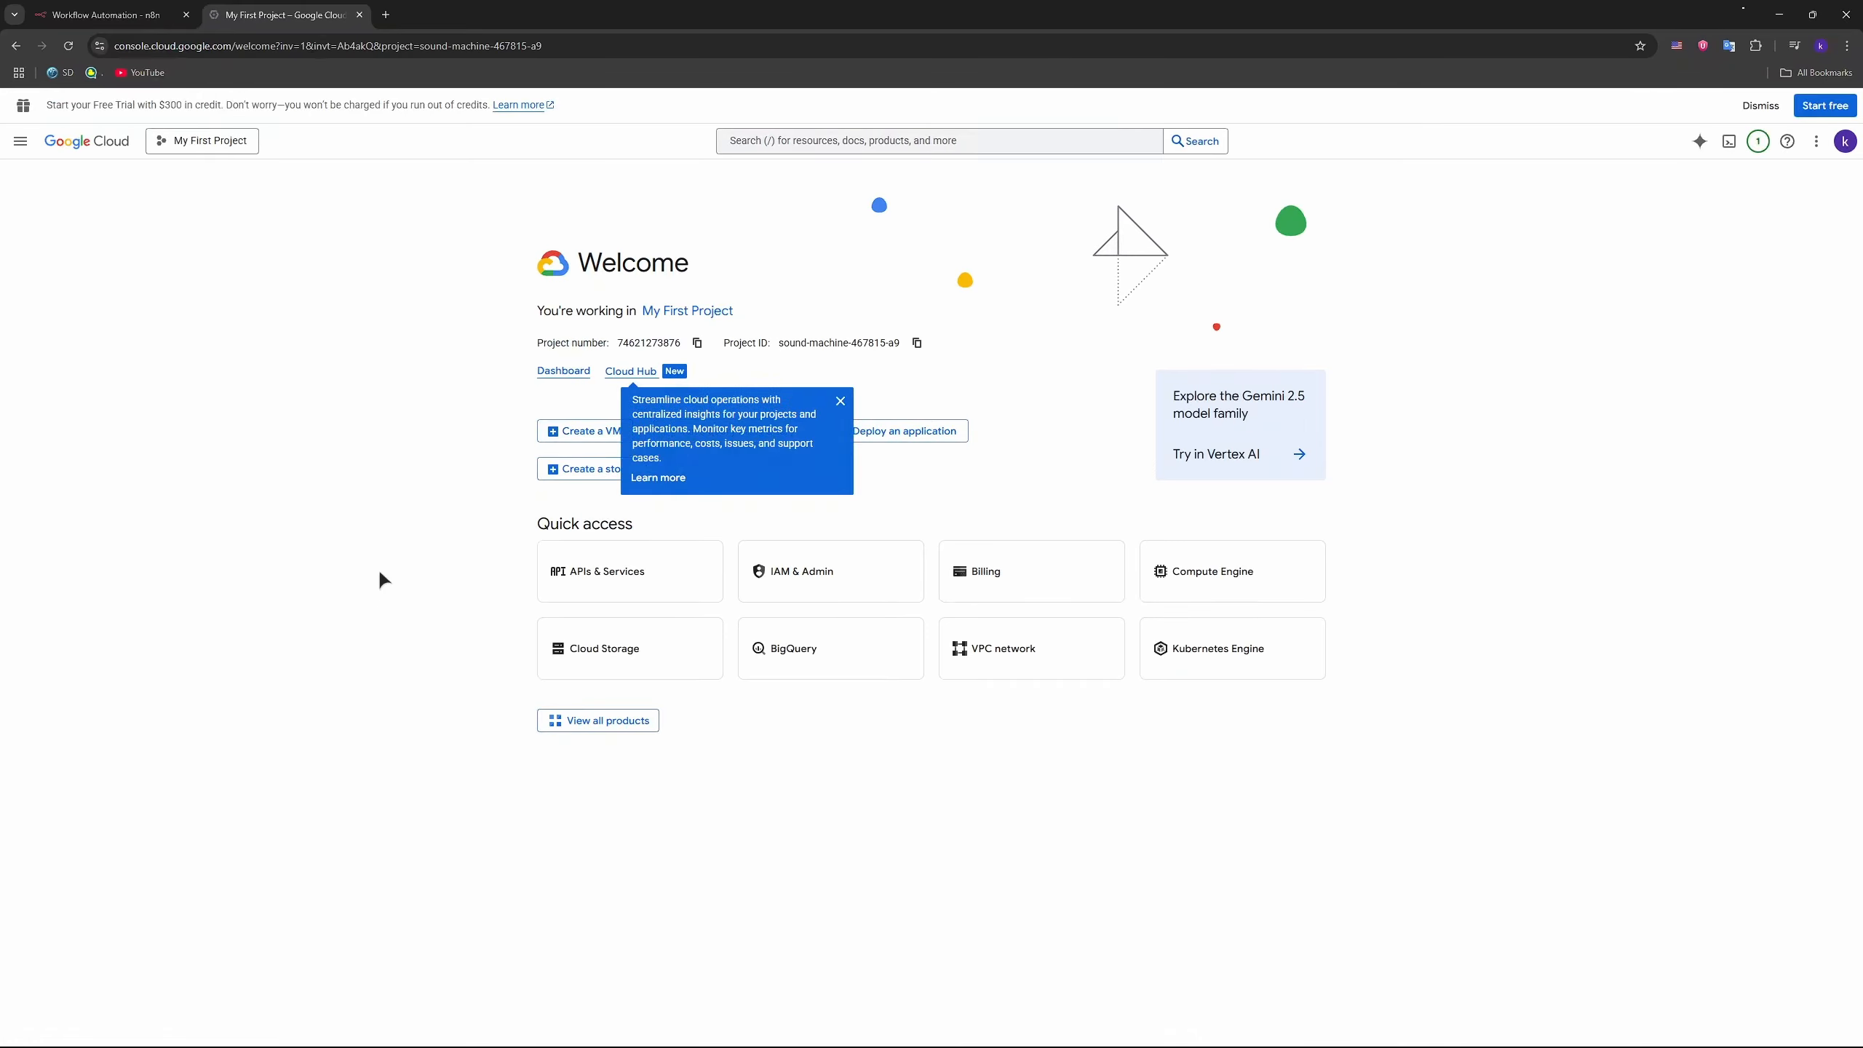
{"action": "left_click", "coordinate": [842, 403]}
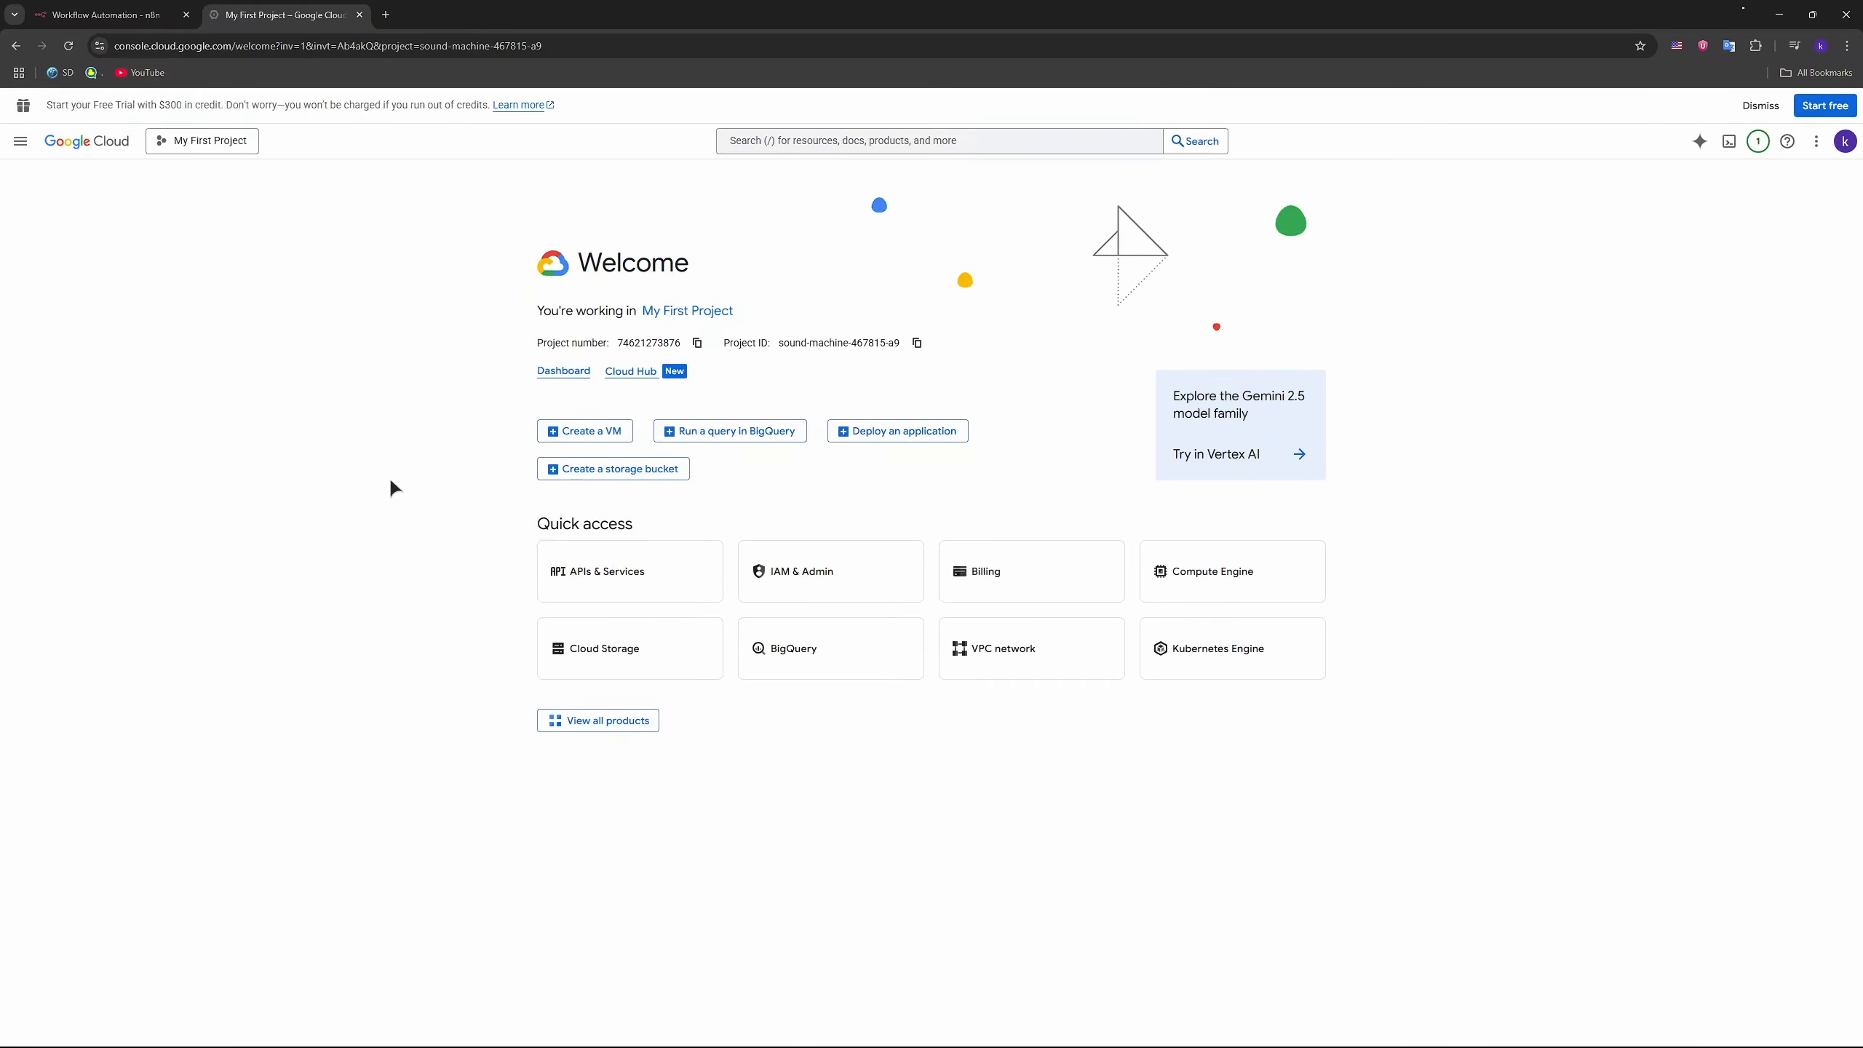
Step: Create a new Google Cloud project named drive with No organization as its location
{"action": "left_click", "coordinate": [196, 141]}
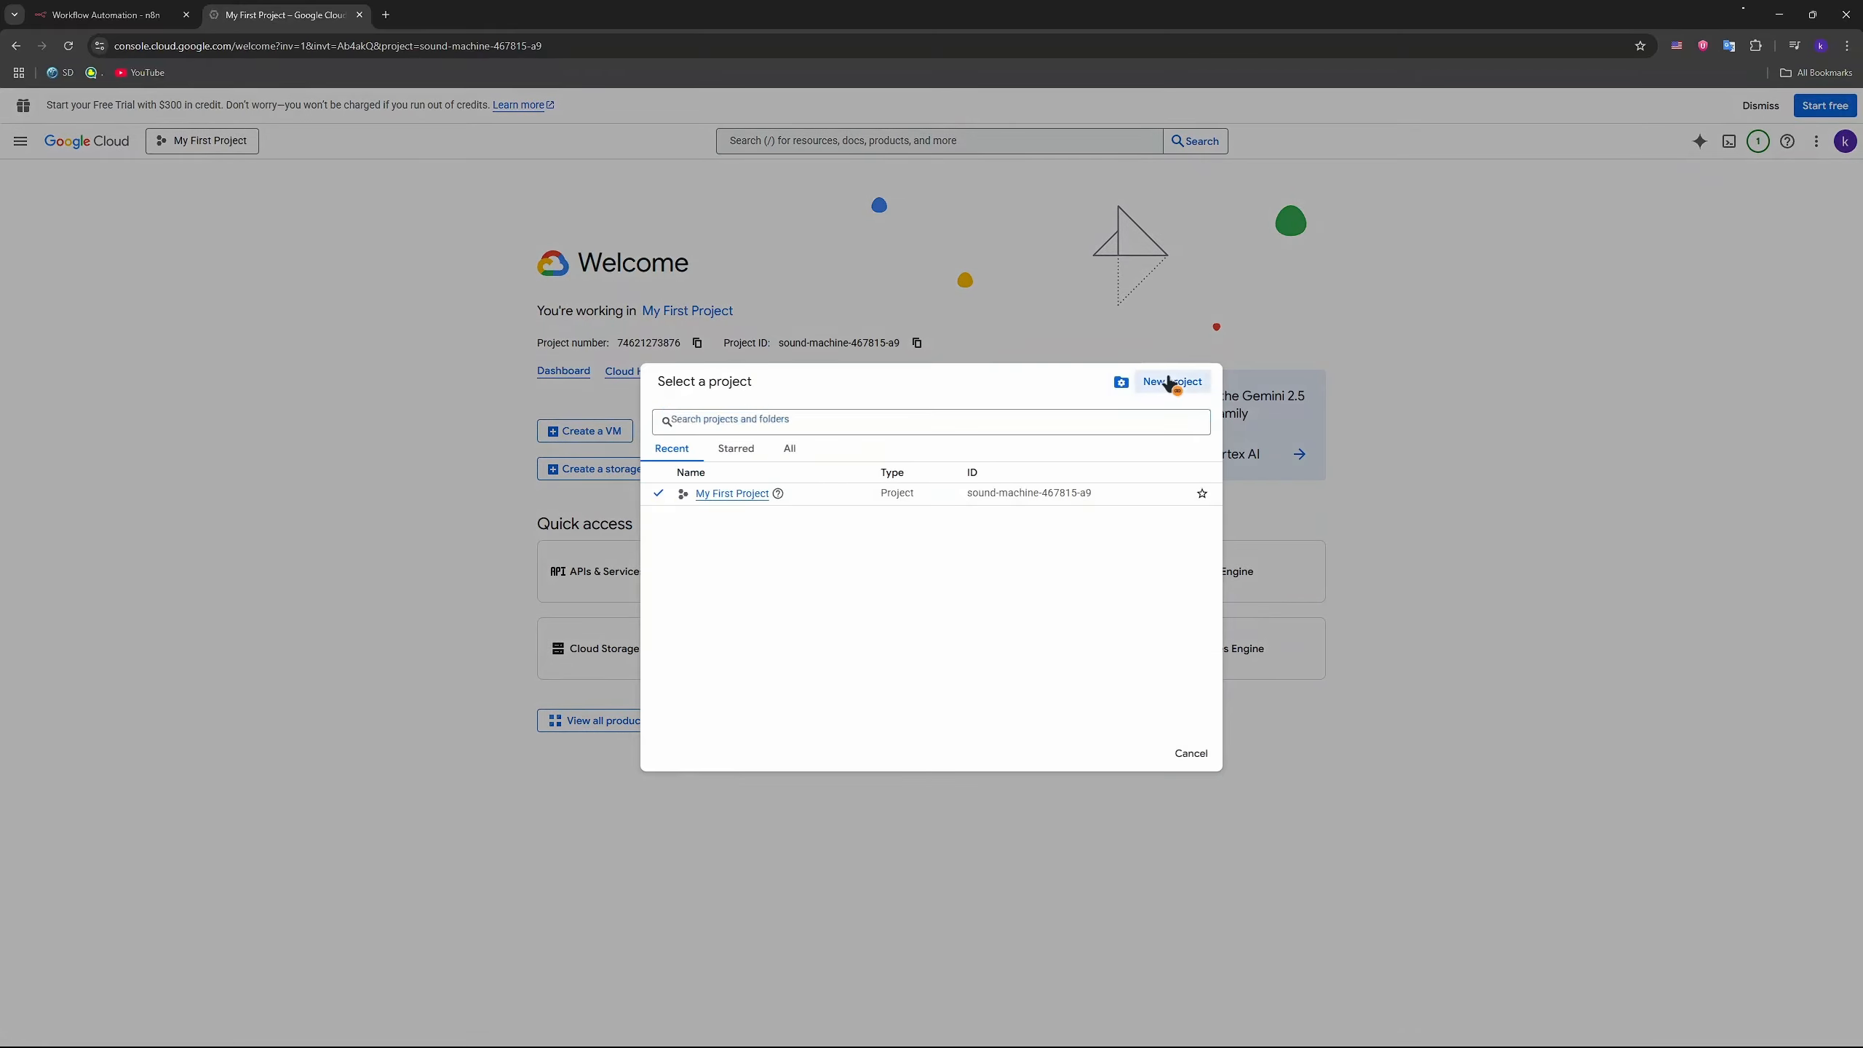
{"action": "left_click", "coordinate": [1168, 382]}
{"action": "type", "text": "d"}
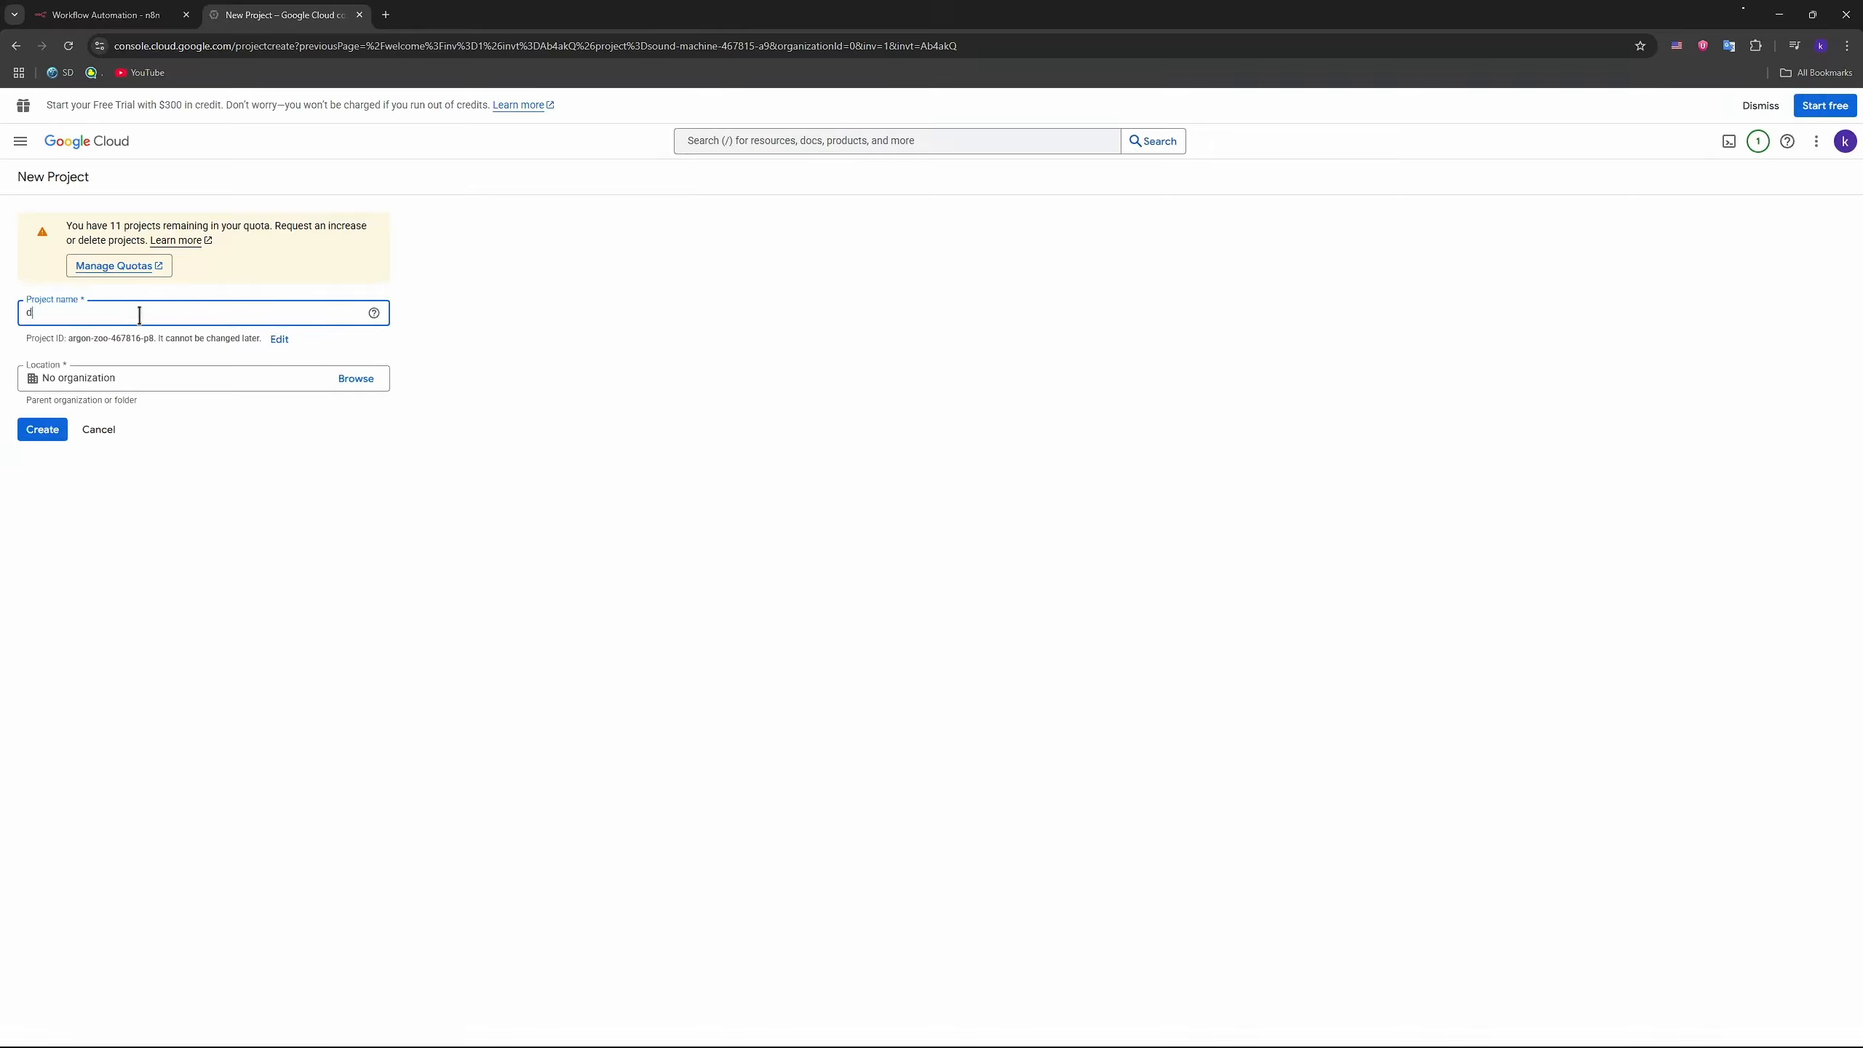
{"action": "type", "text": "rive"}
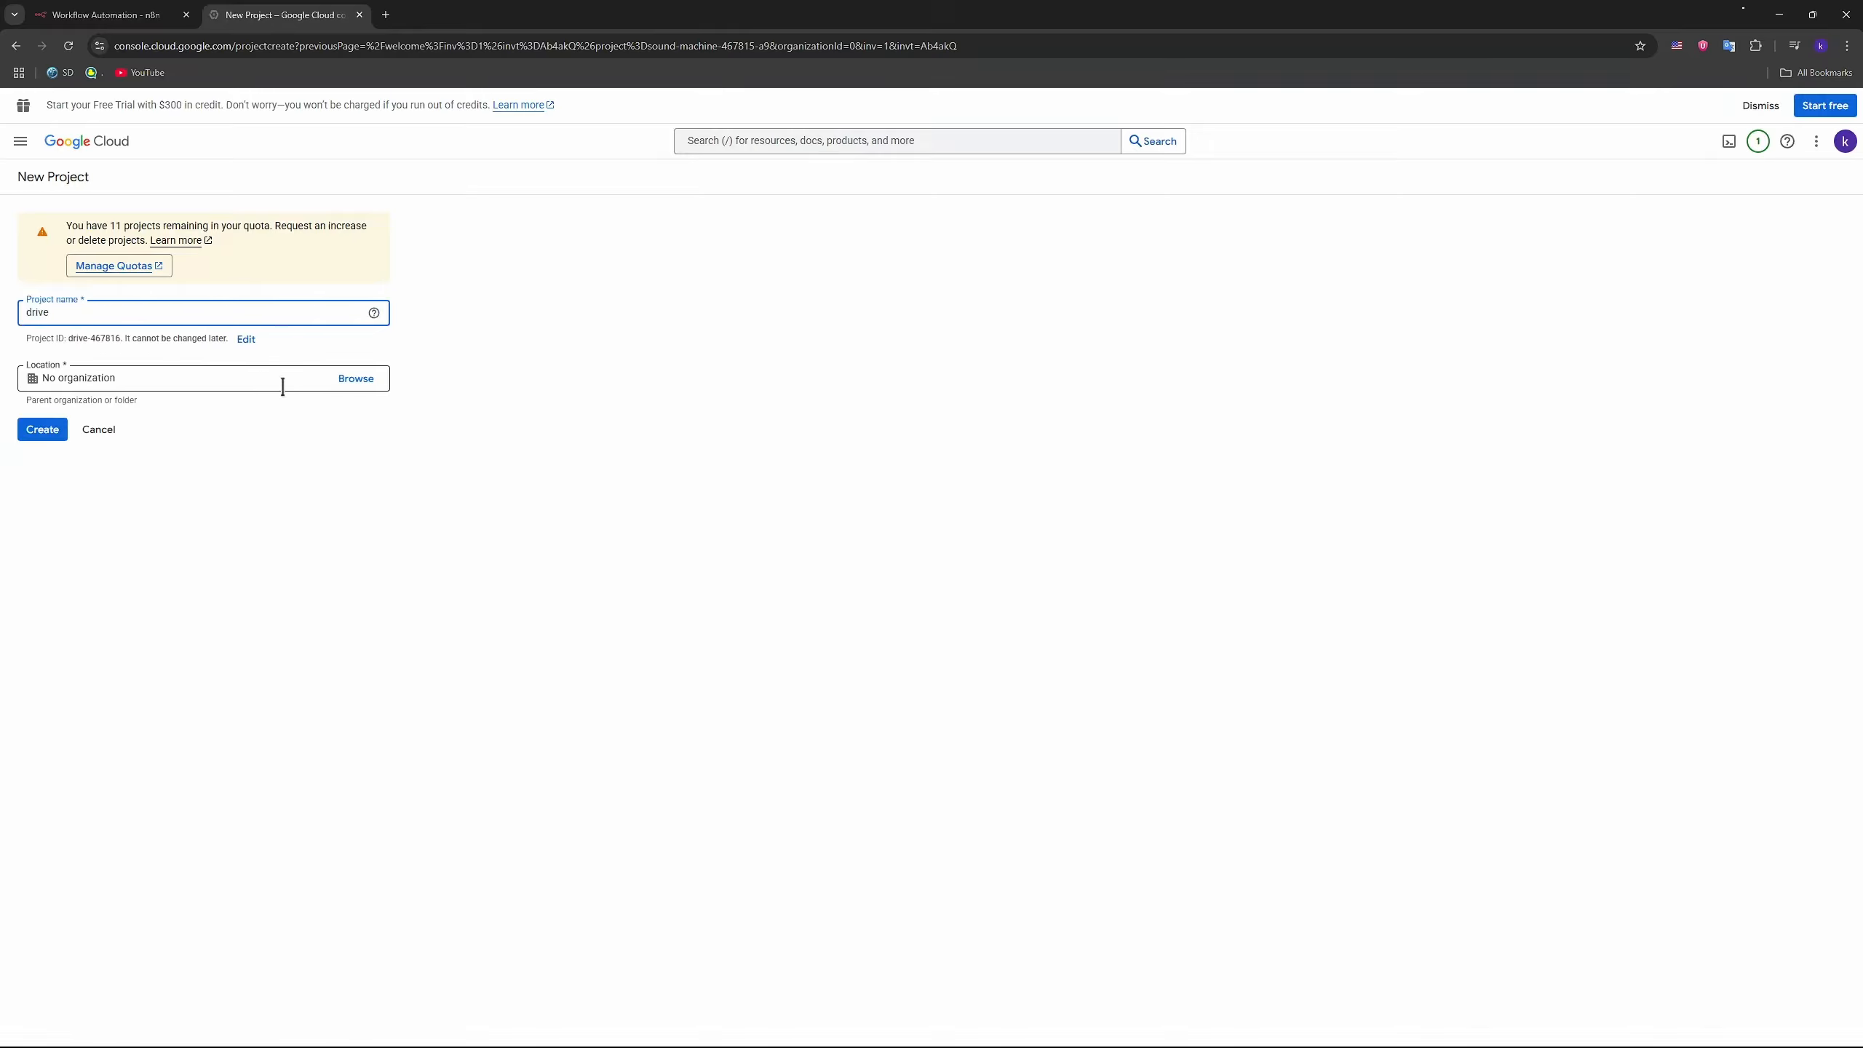
{"action": "left_click", "coordinate": [206, 377]}
{"action": "left_click", "coordinate": [357, 380]}
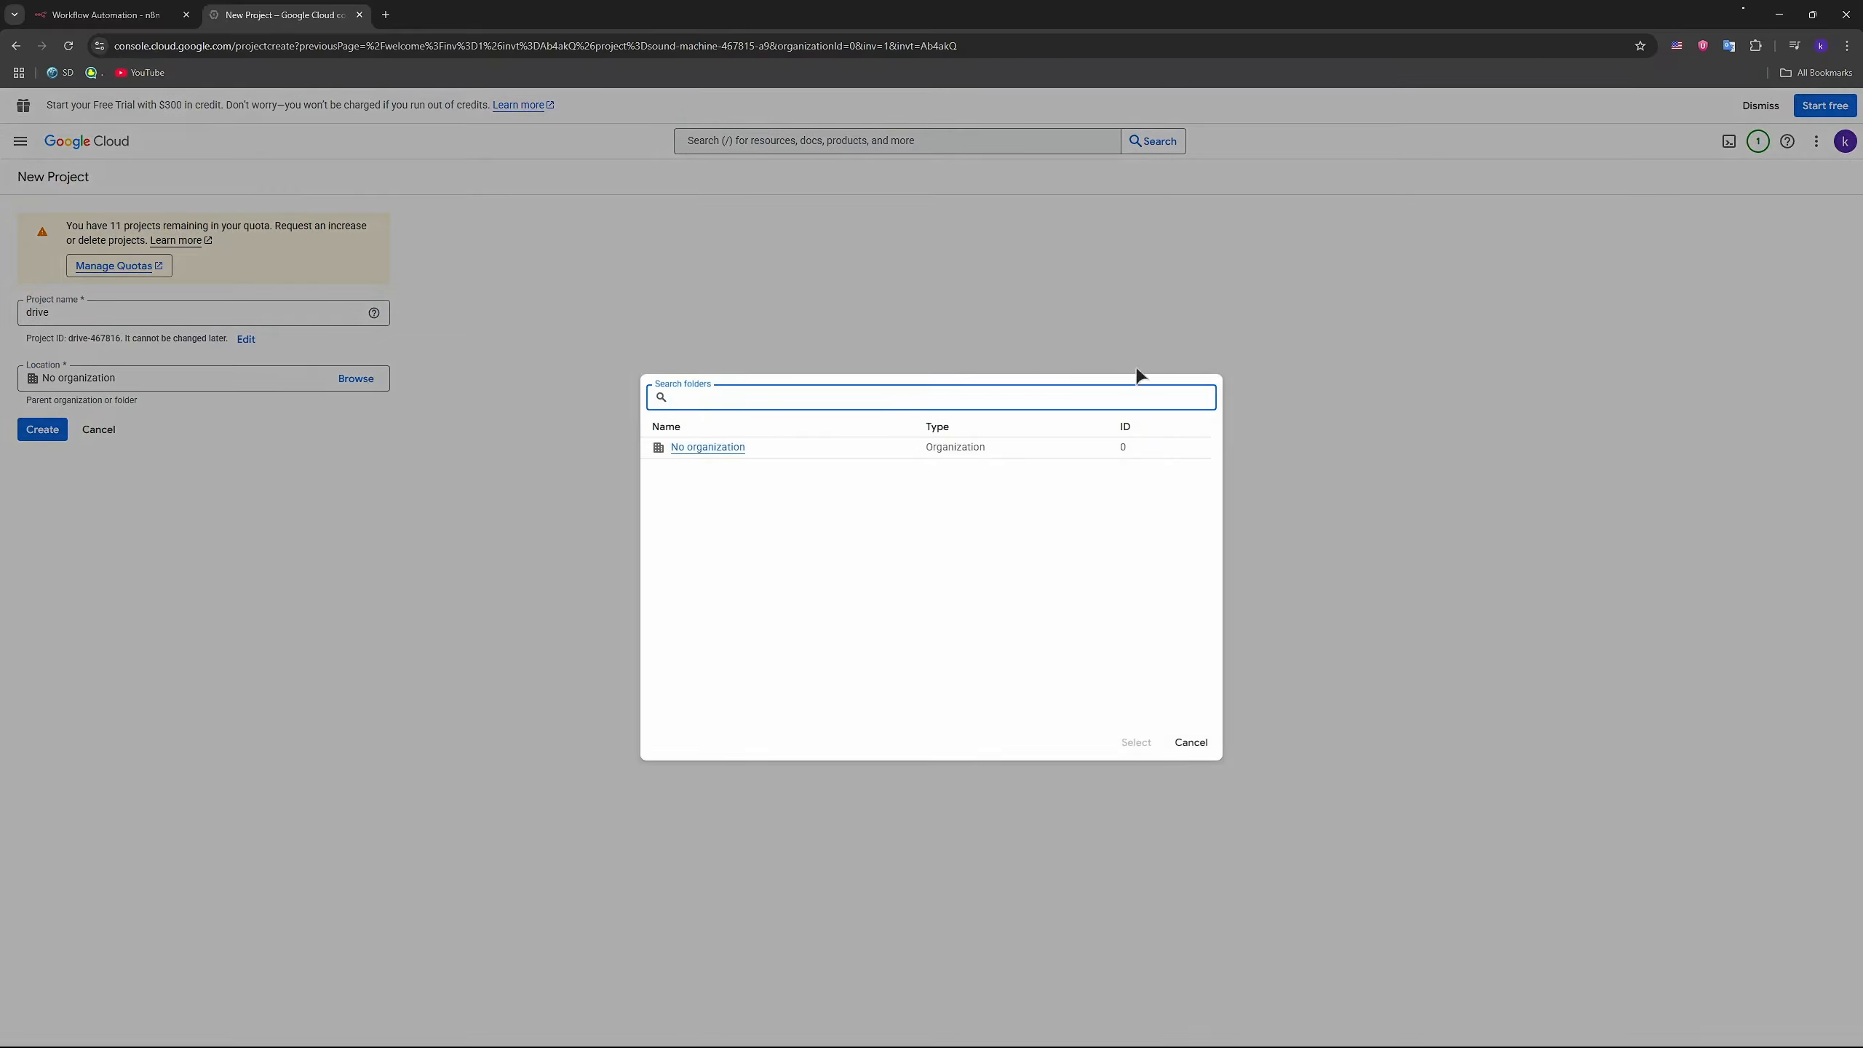
{"action": "left_click", "coordinate": [1285, 501]}
{"action": "left_click", "coordinate": [44, 430]}
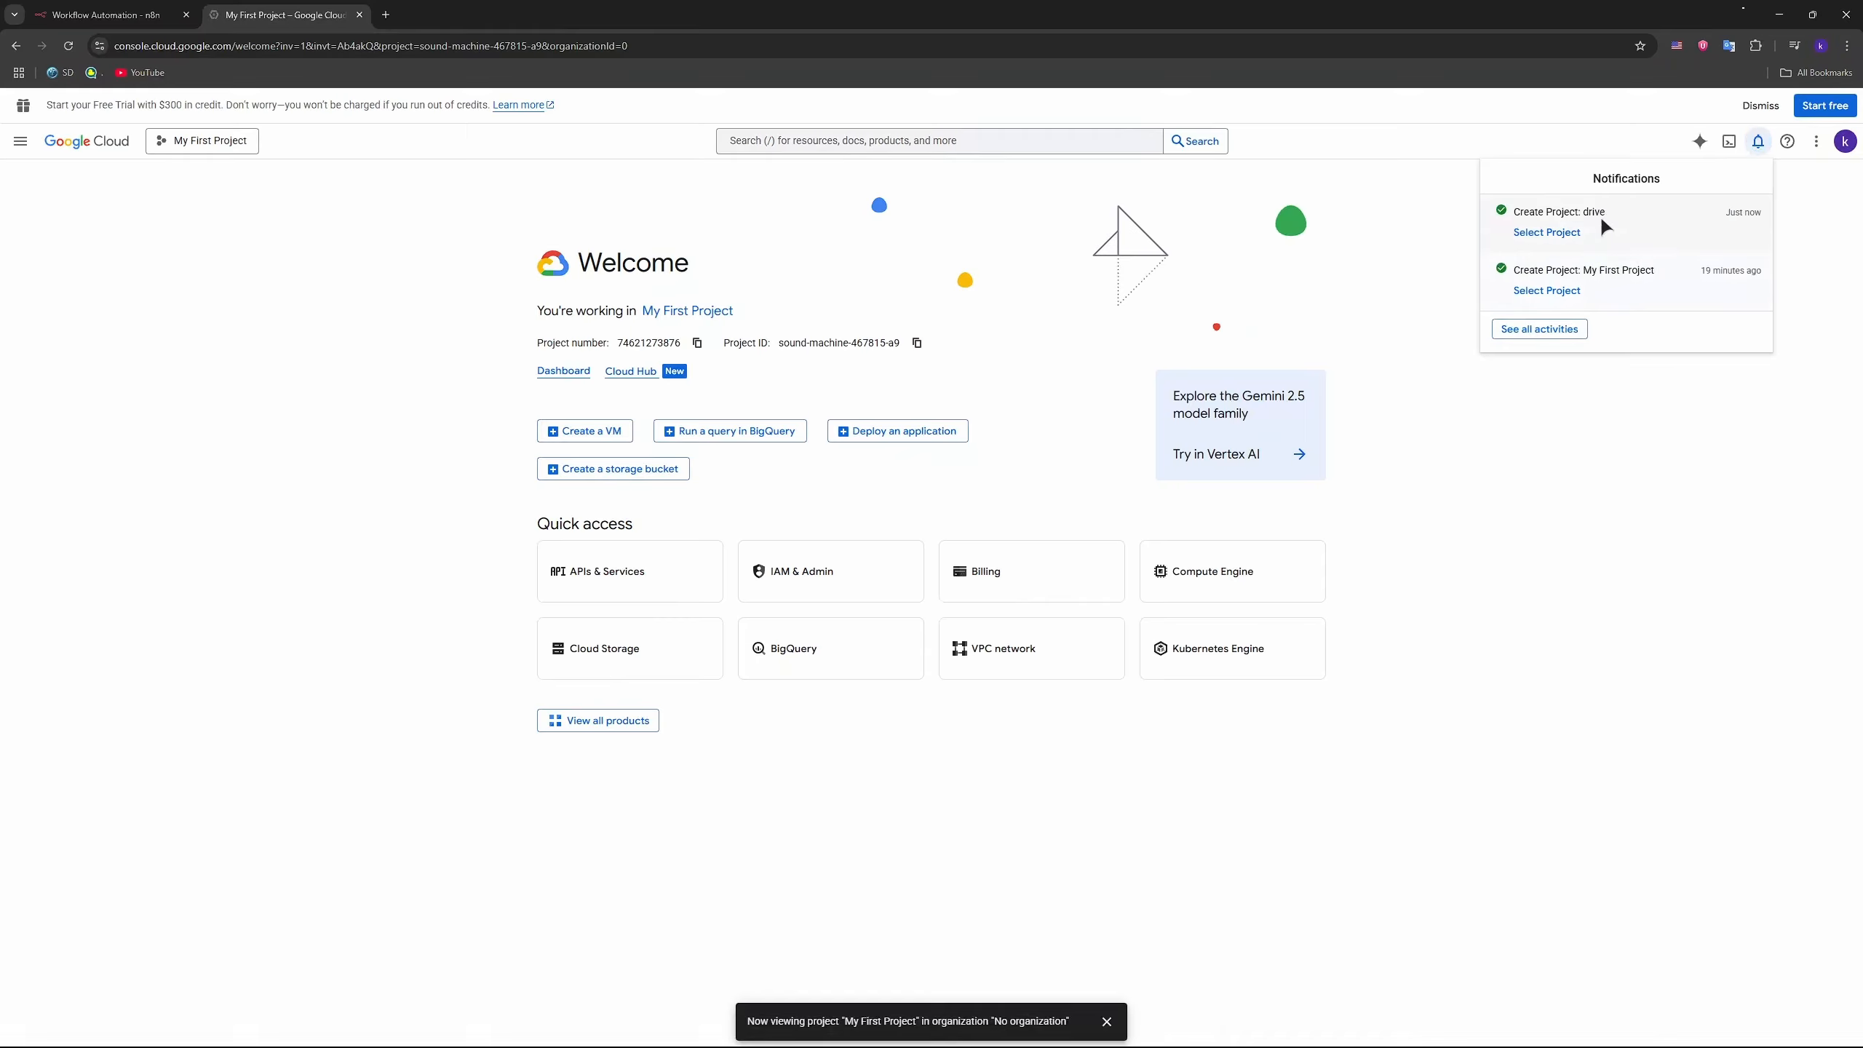
Step: Switch to the drive project and open its OAuth consent screen under APIs & Services
{"action": "left_click", "coordinate": [1559, 233]}
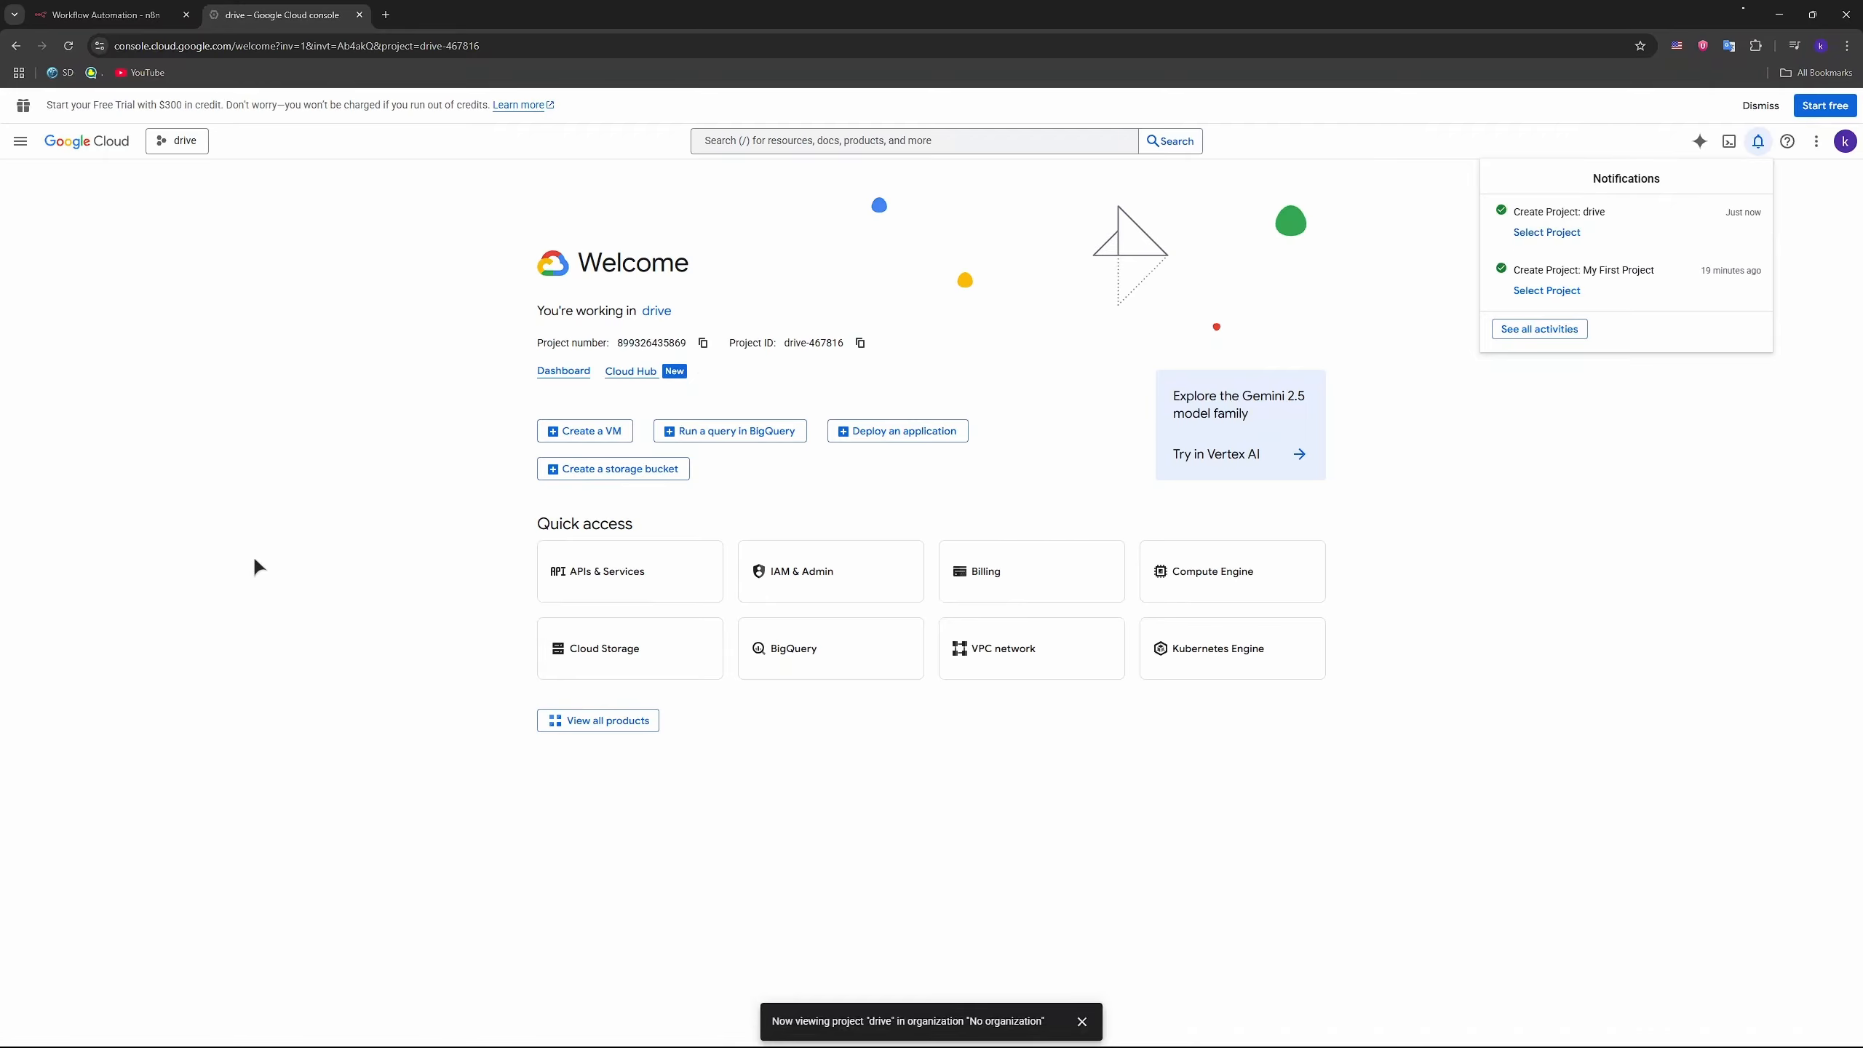
{"action": "left_click", "coordinate": [282, 341]}
{"action": "left_click", "coordinate": [20, 142]}
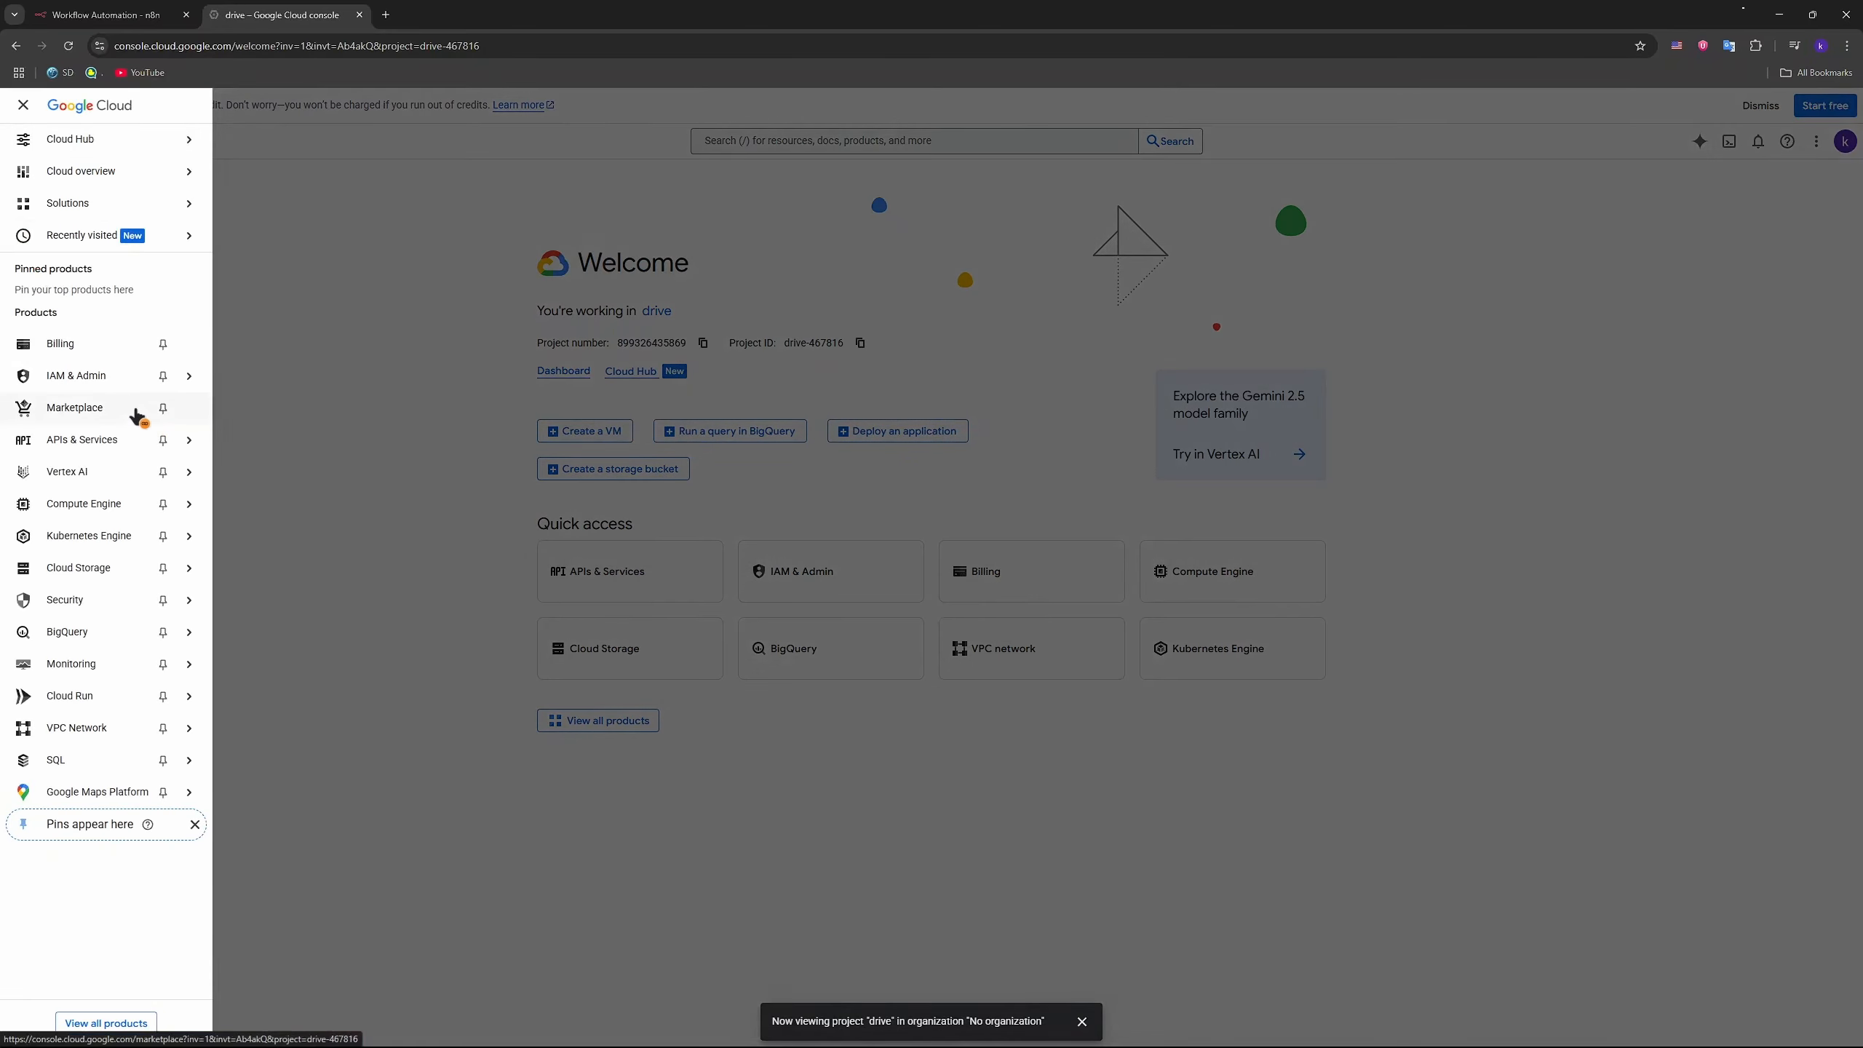
{"action": "mouse_move", "coordinate": [115, 444]}
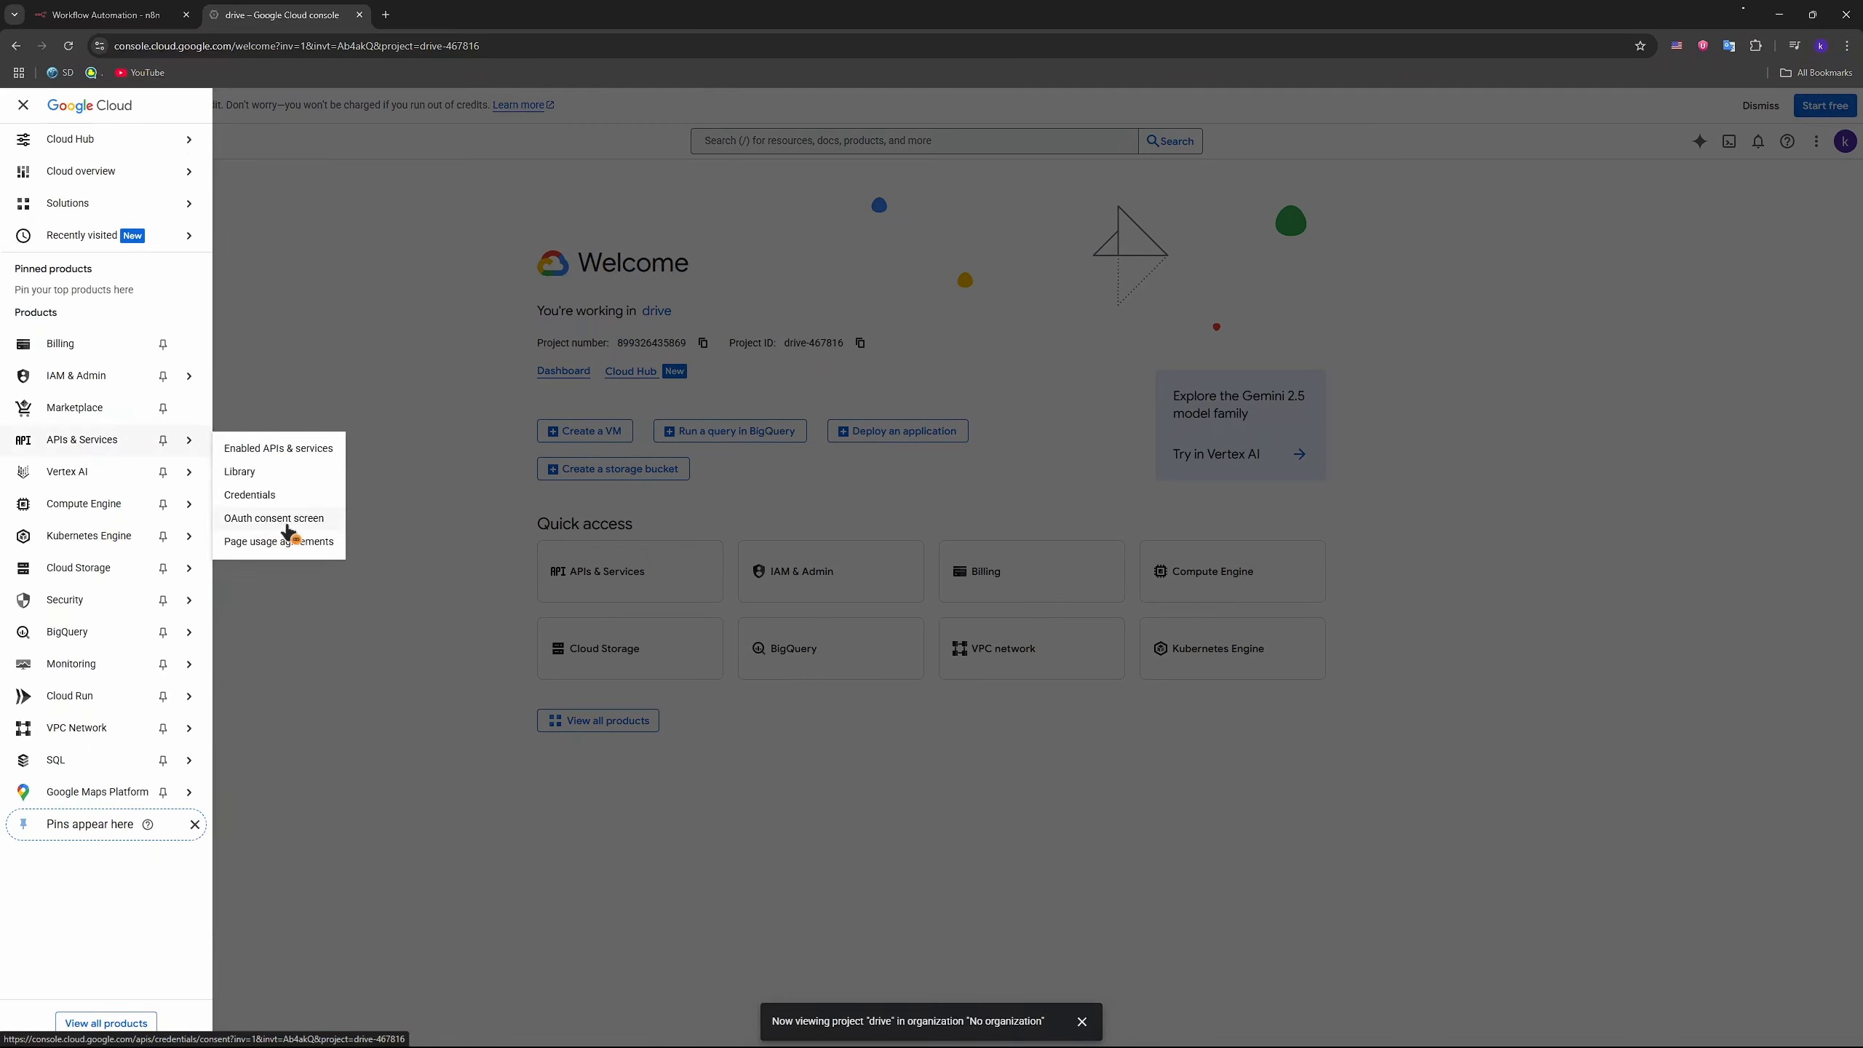
{"action": "left_click", "coordinate": [287, 522]}
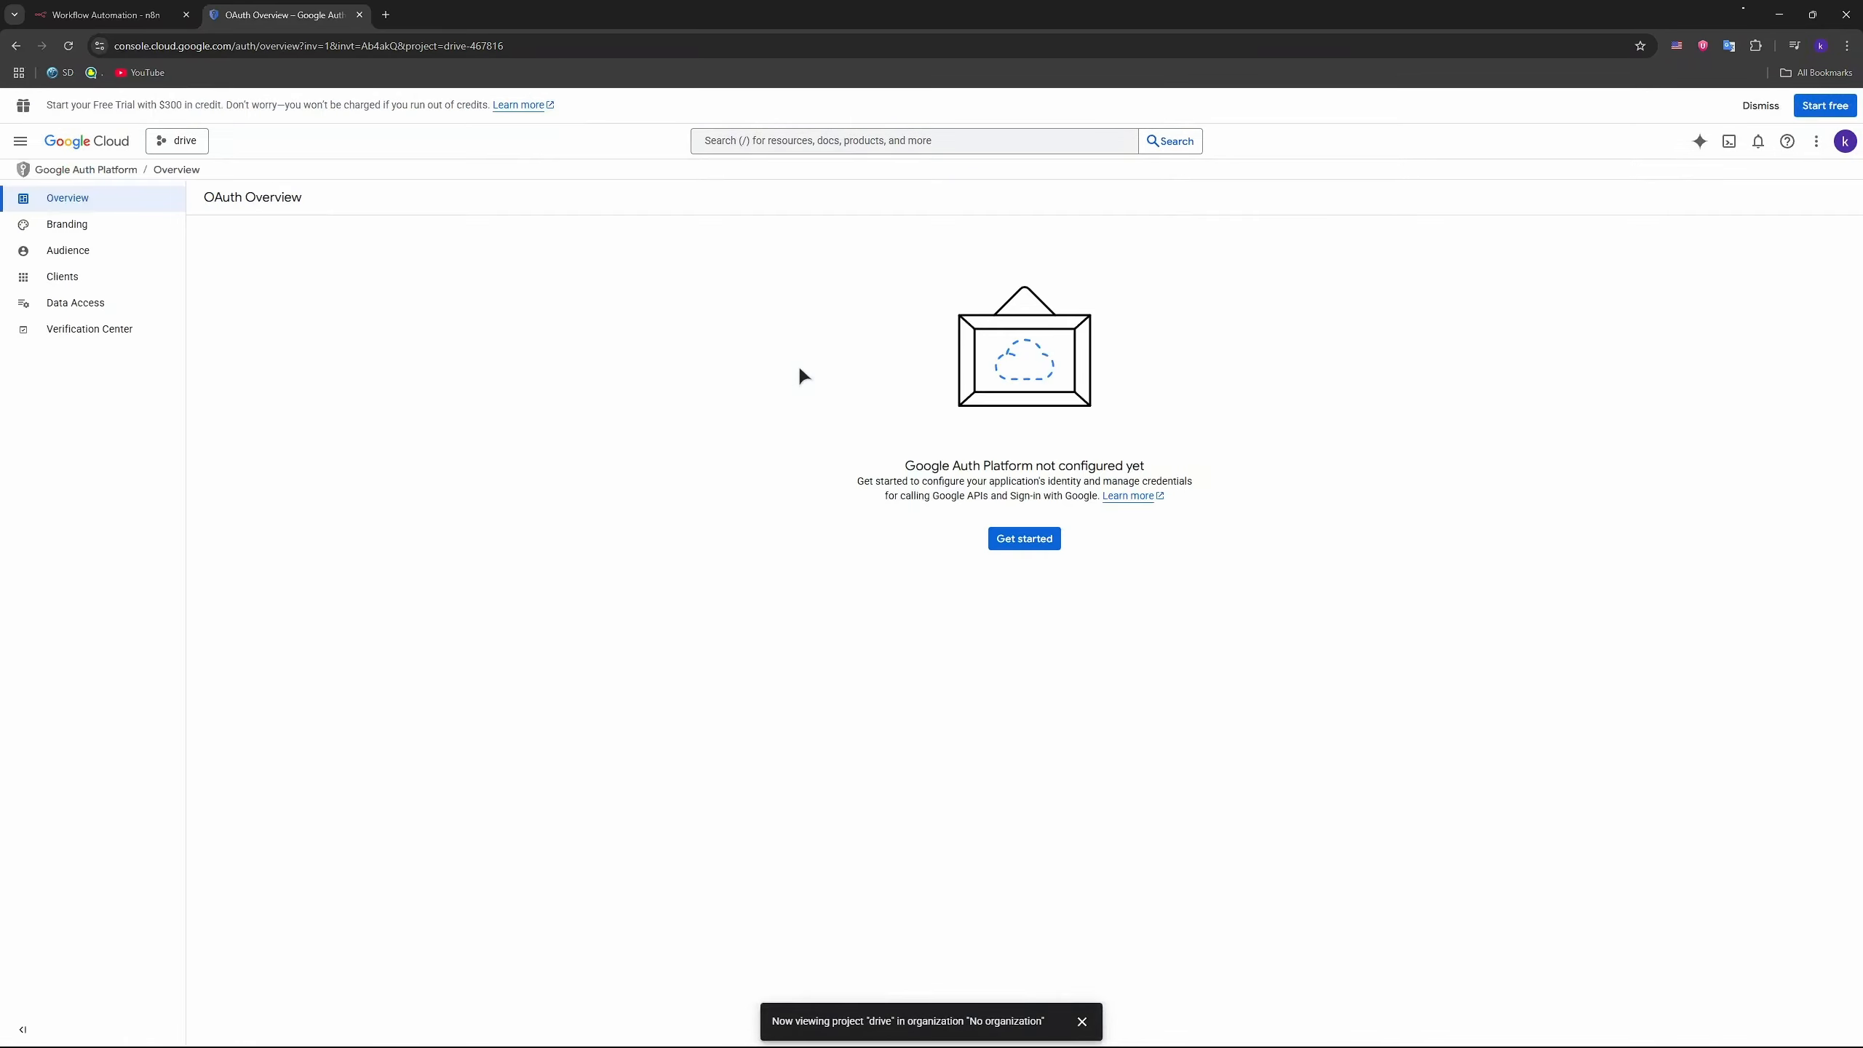
{"action": "key", "text": "ctrl+shift+Tab"}
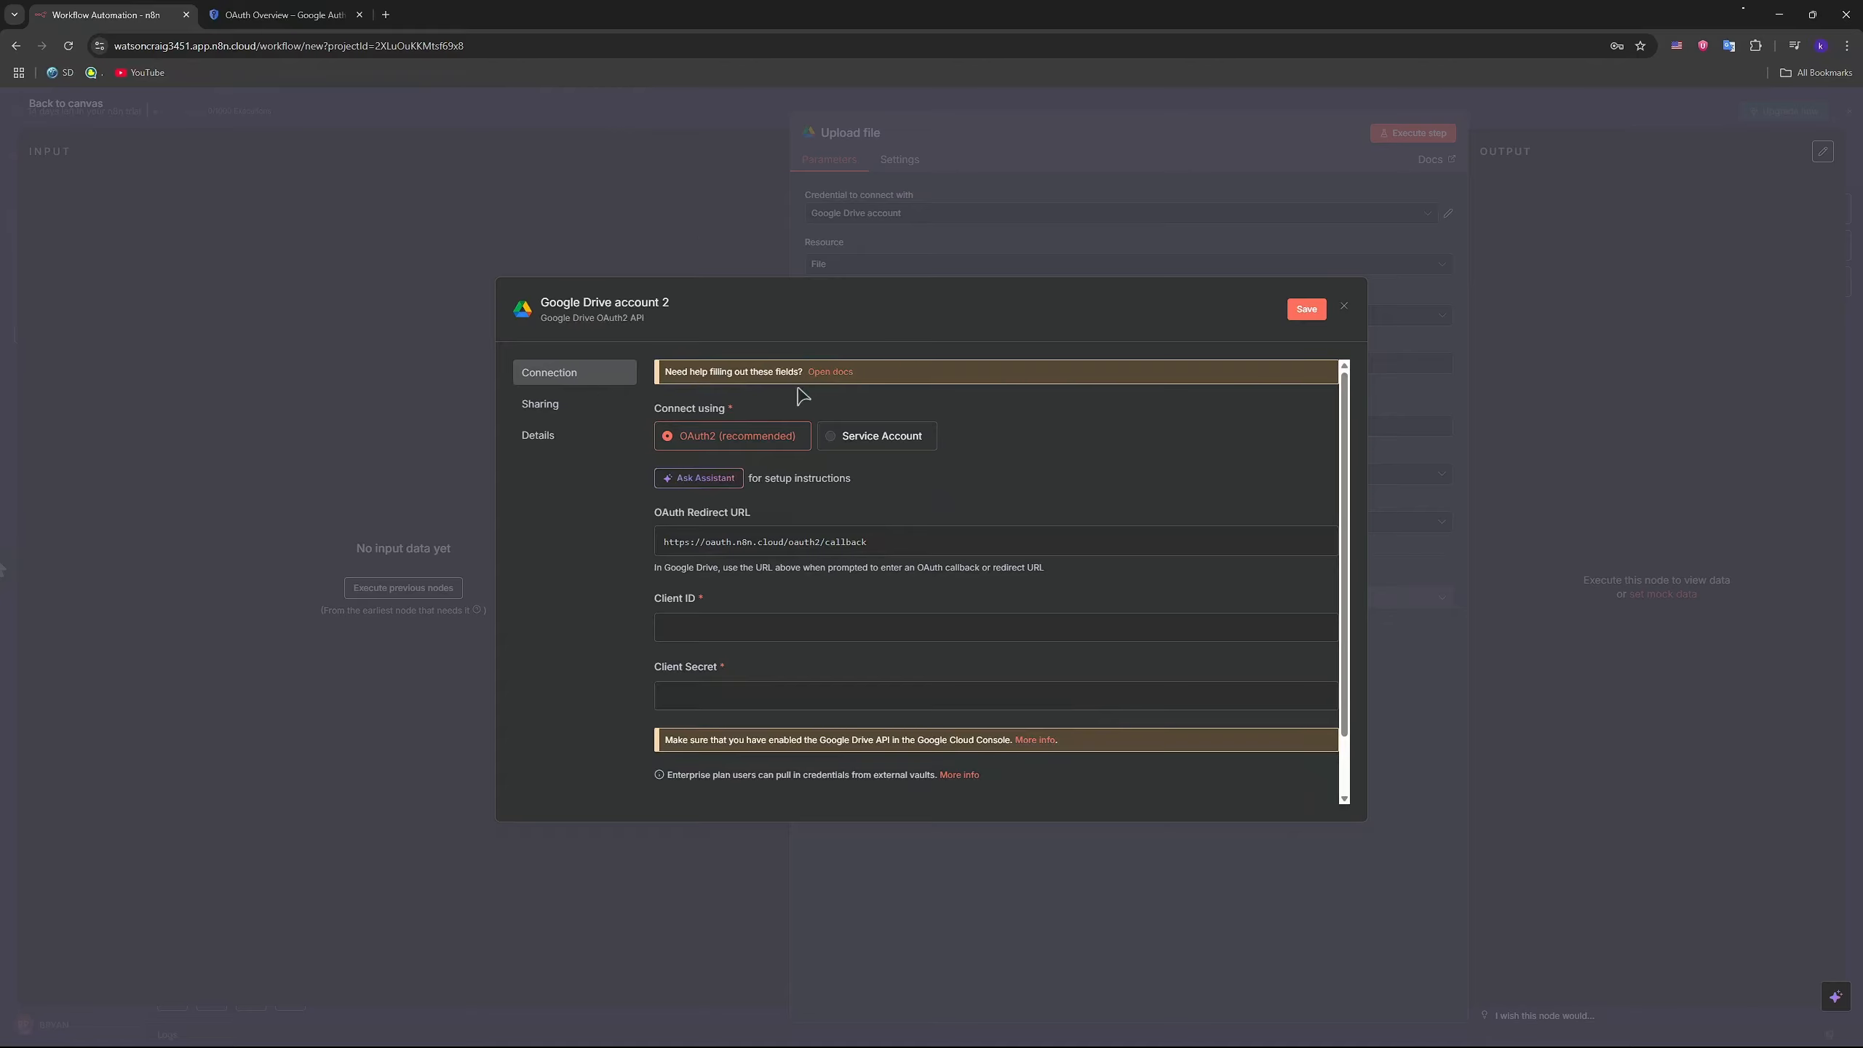
{"action": "scroll", "coordinate": [682, 624], "scroll_direction": "down", "scroll_amount": 1}
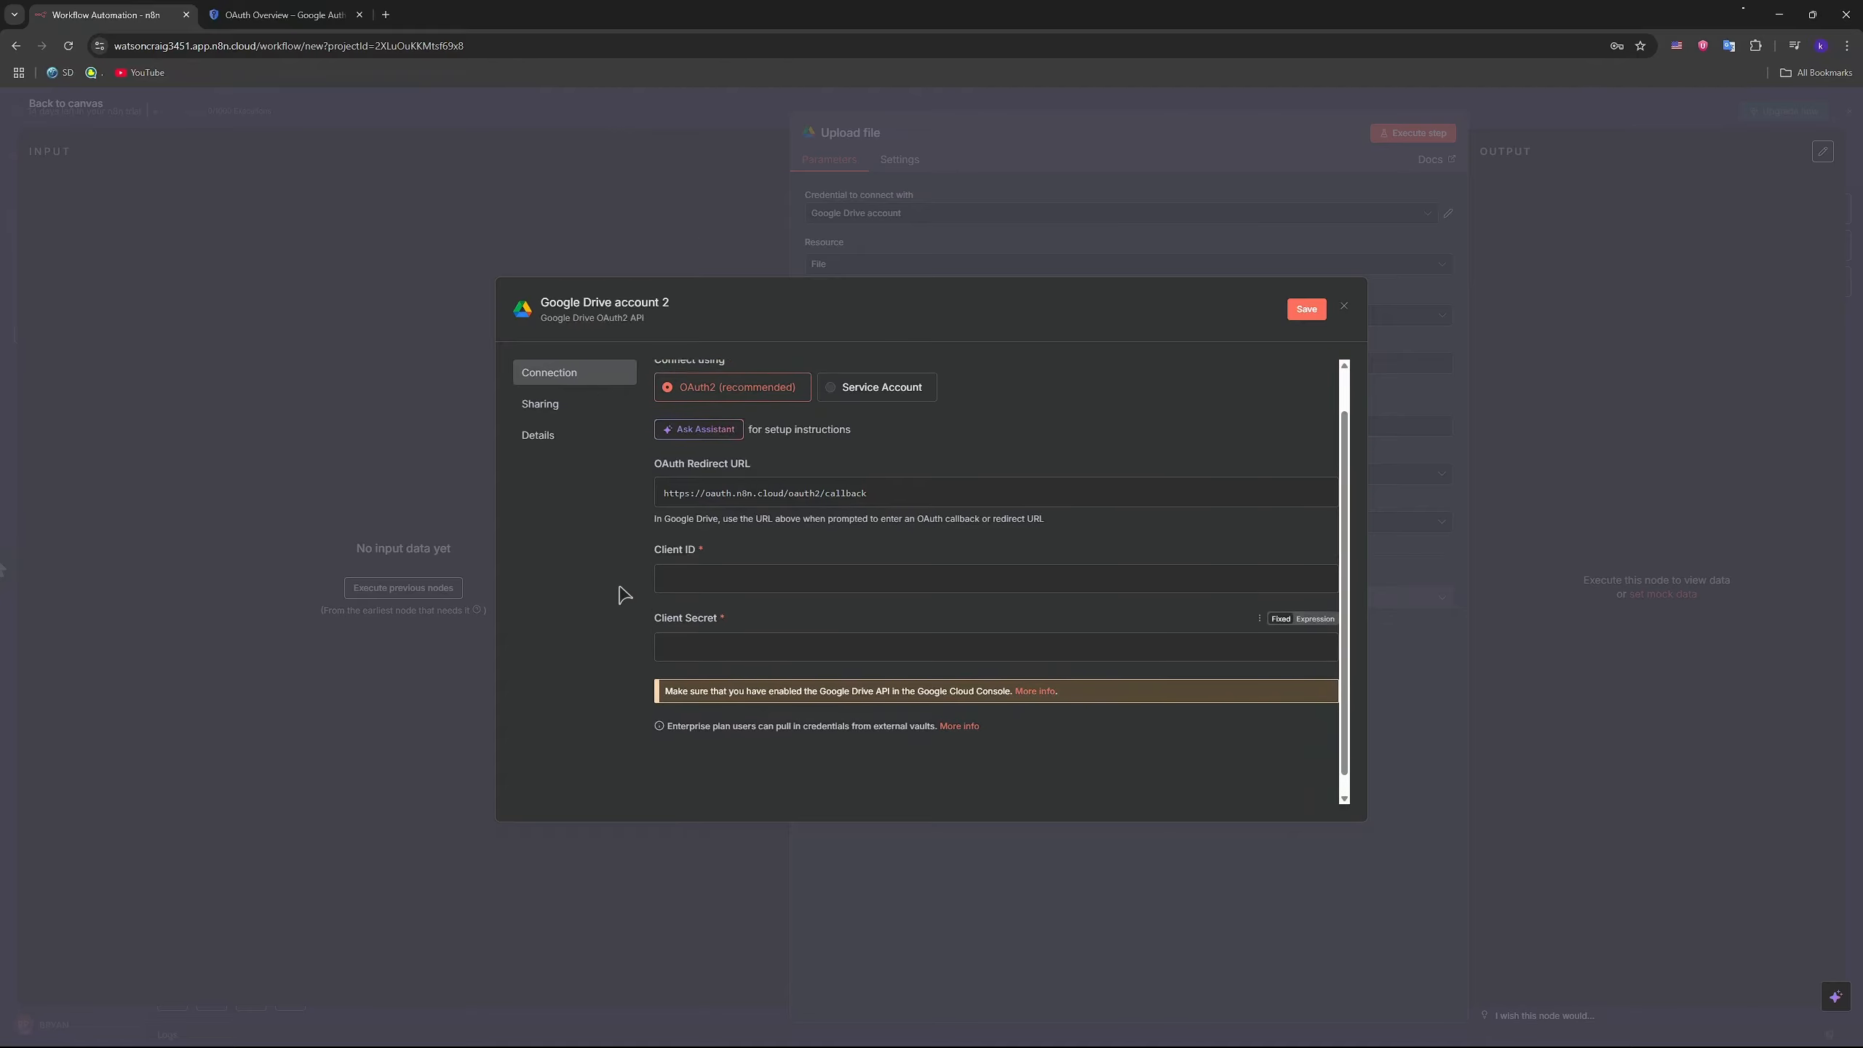
{"action": "scroll", "coordinate": [623, 595], "scroll_direction": "up", "scroll_amount": 1}
{"action": "key", "text": "ctrl+Tab"}
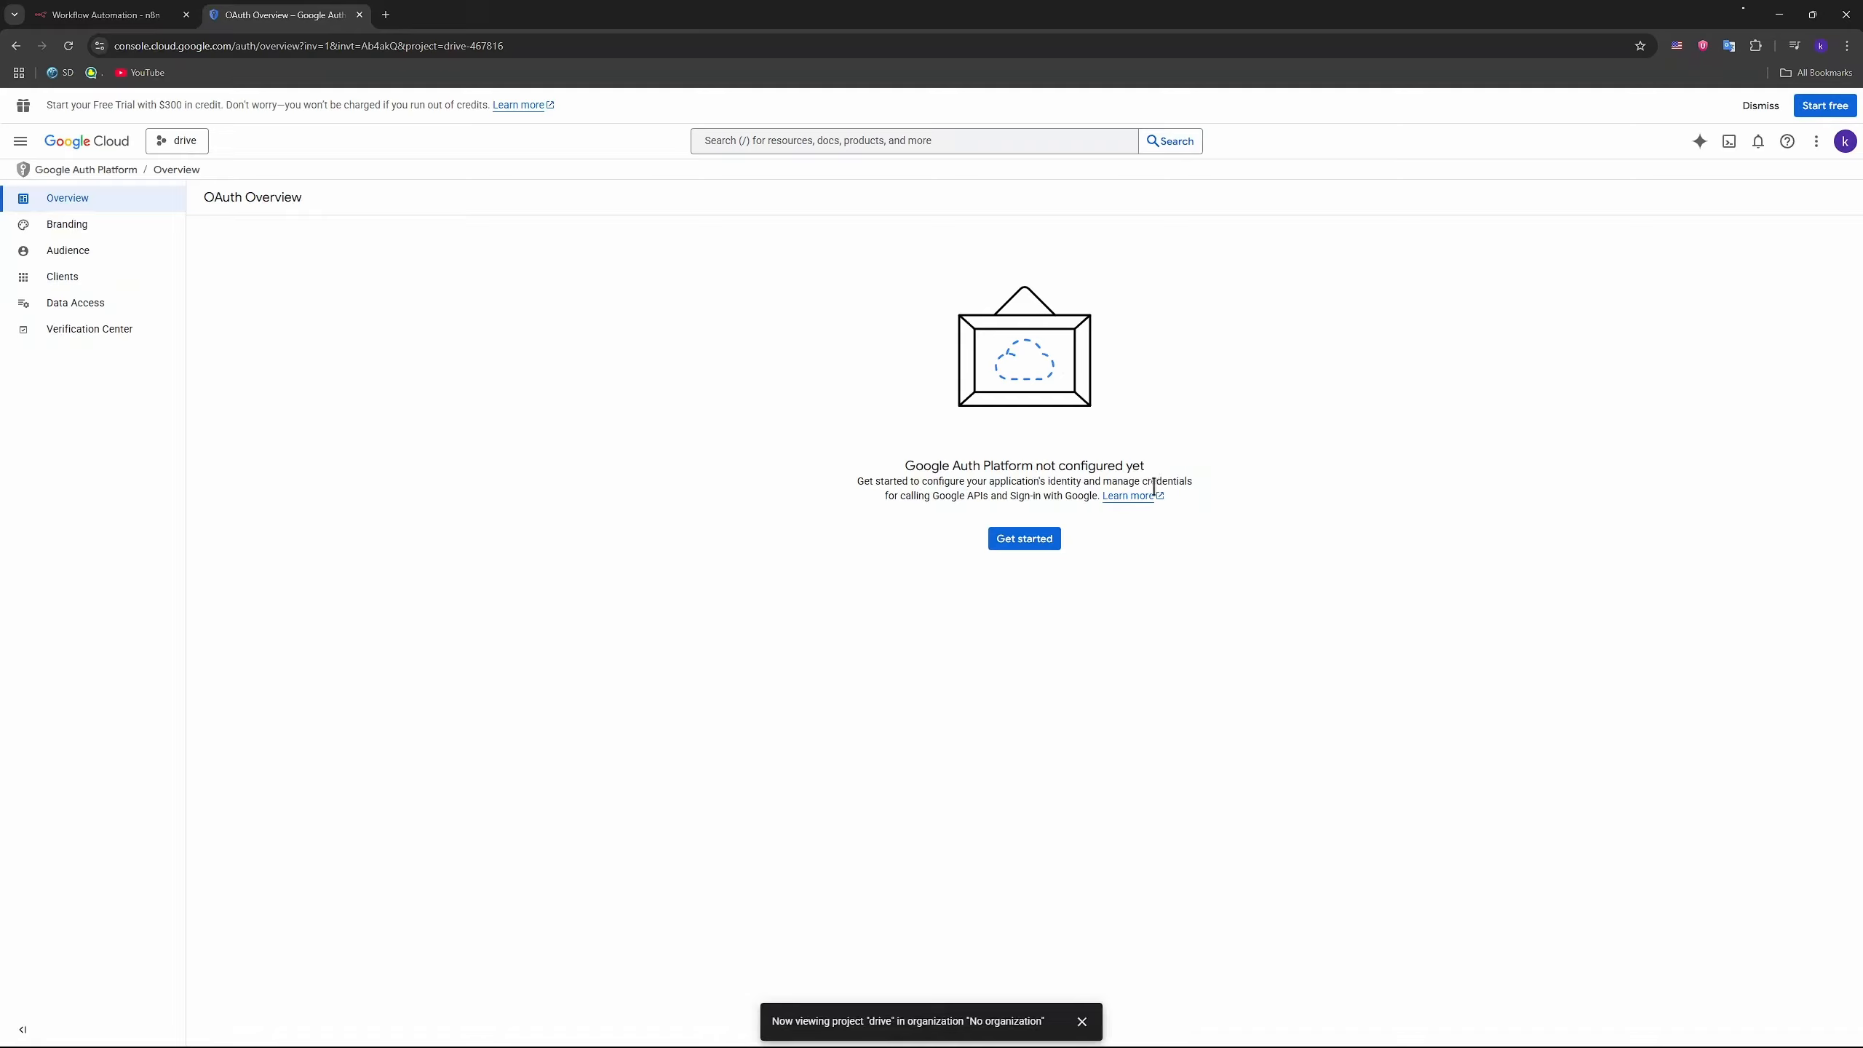
Step: Start configuring the Google Auth Platform with the app name drive and the account's e-mail as user support email
{"action": "left_click", "coordinate": [1036, 541]}
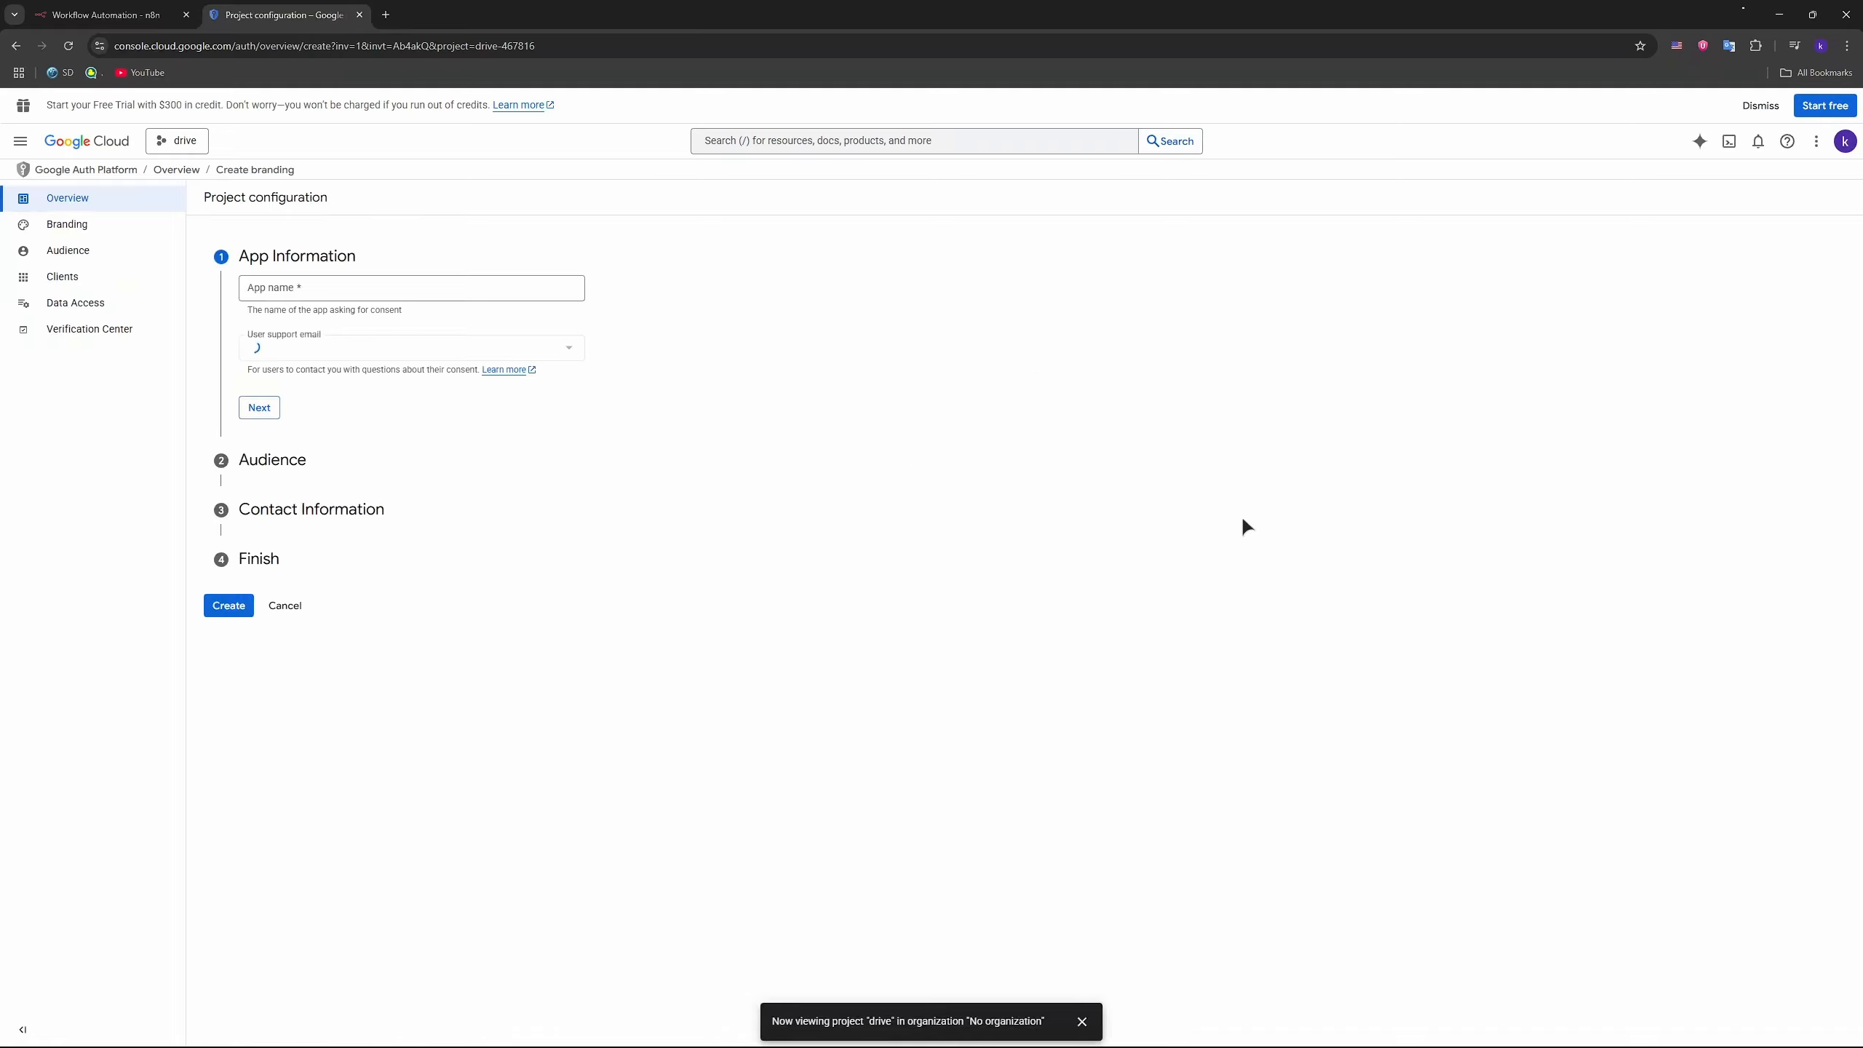
{"action": "left_click", "coordinate": [329, 287]}
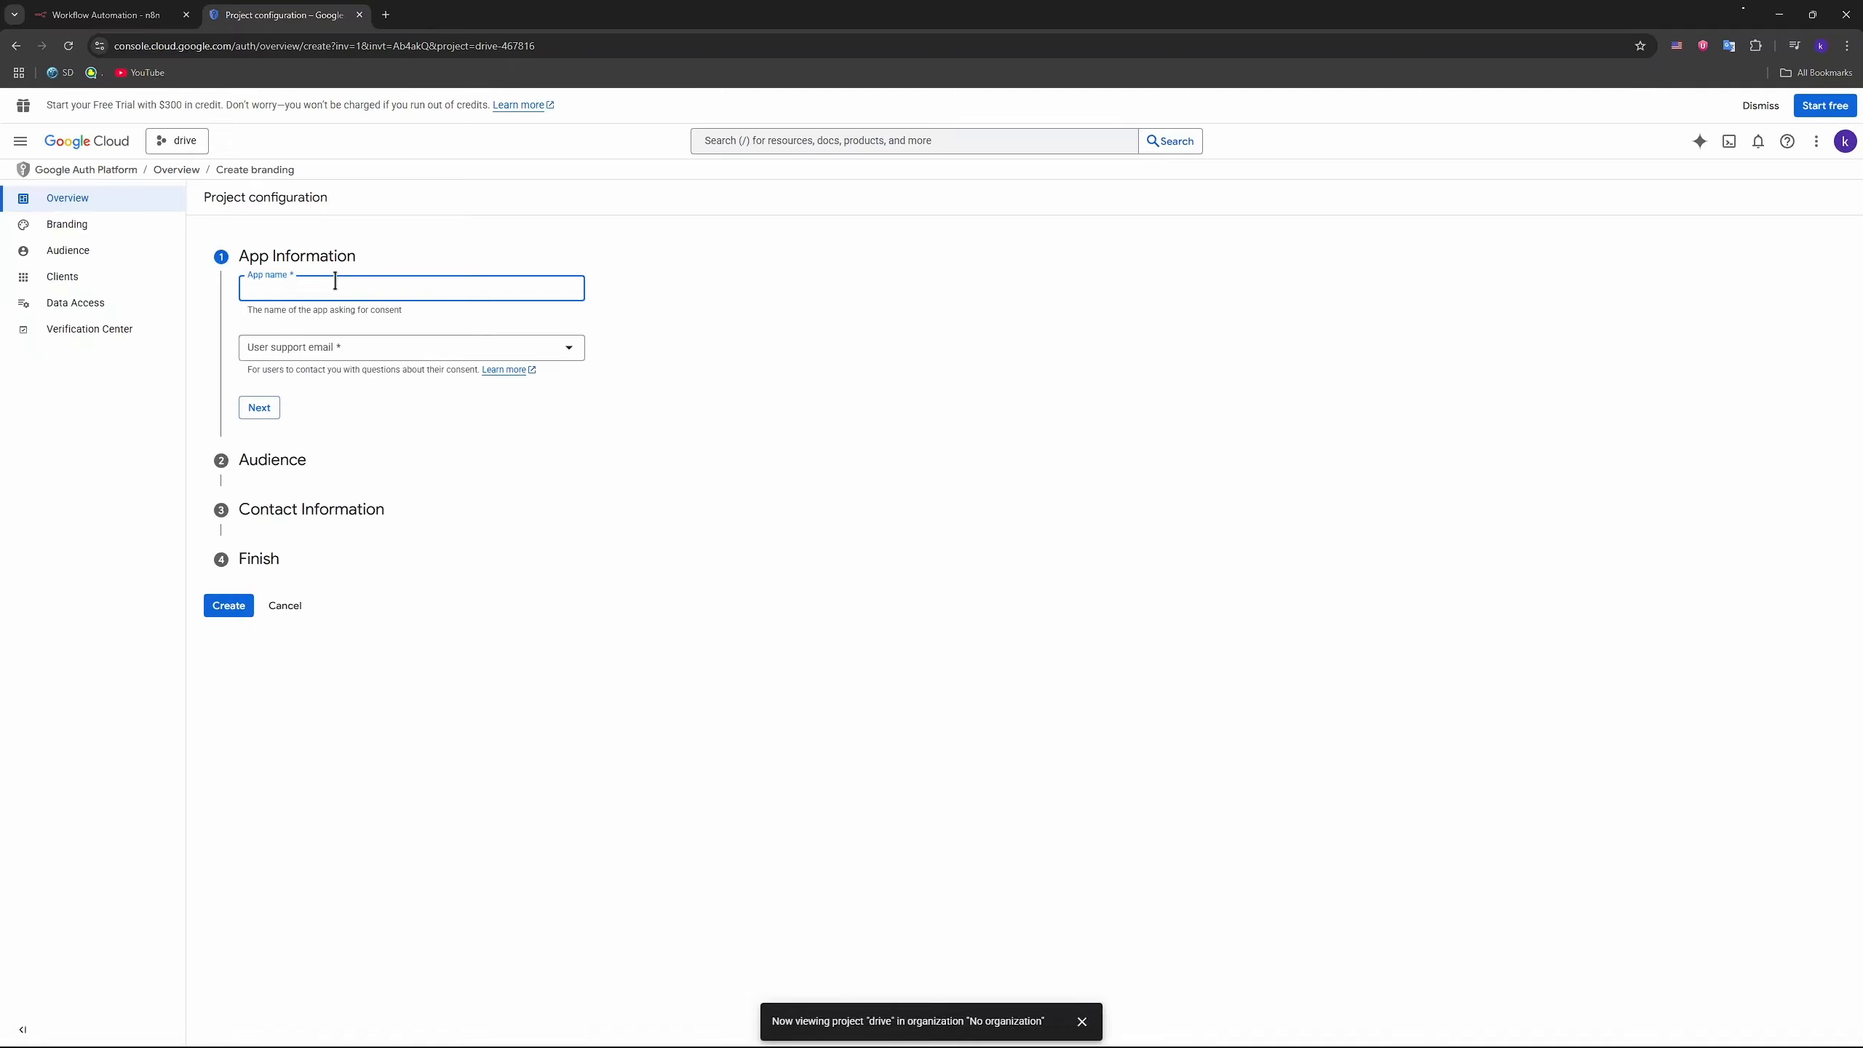
{"action": "type", "text": "drive"}
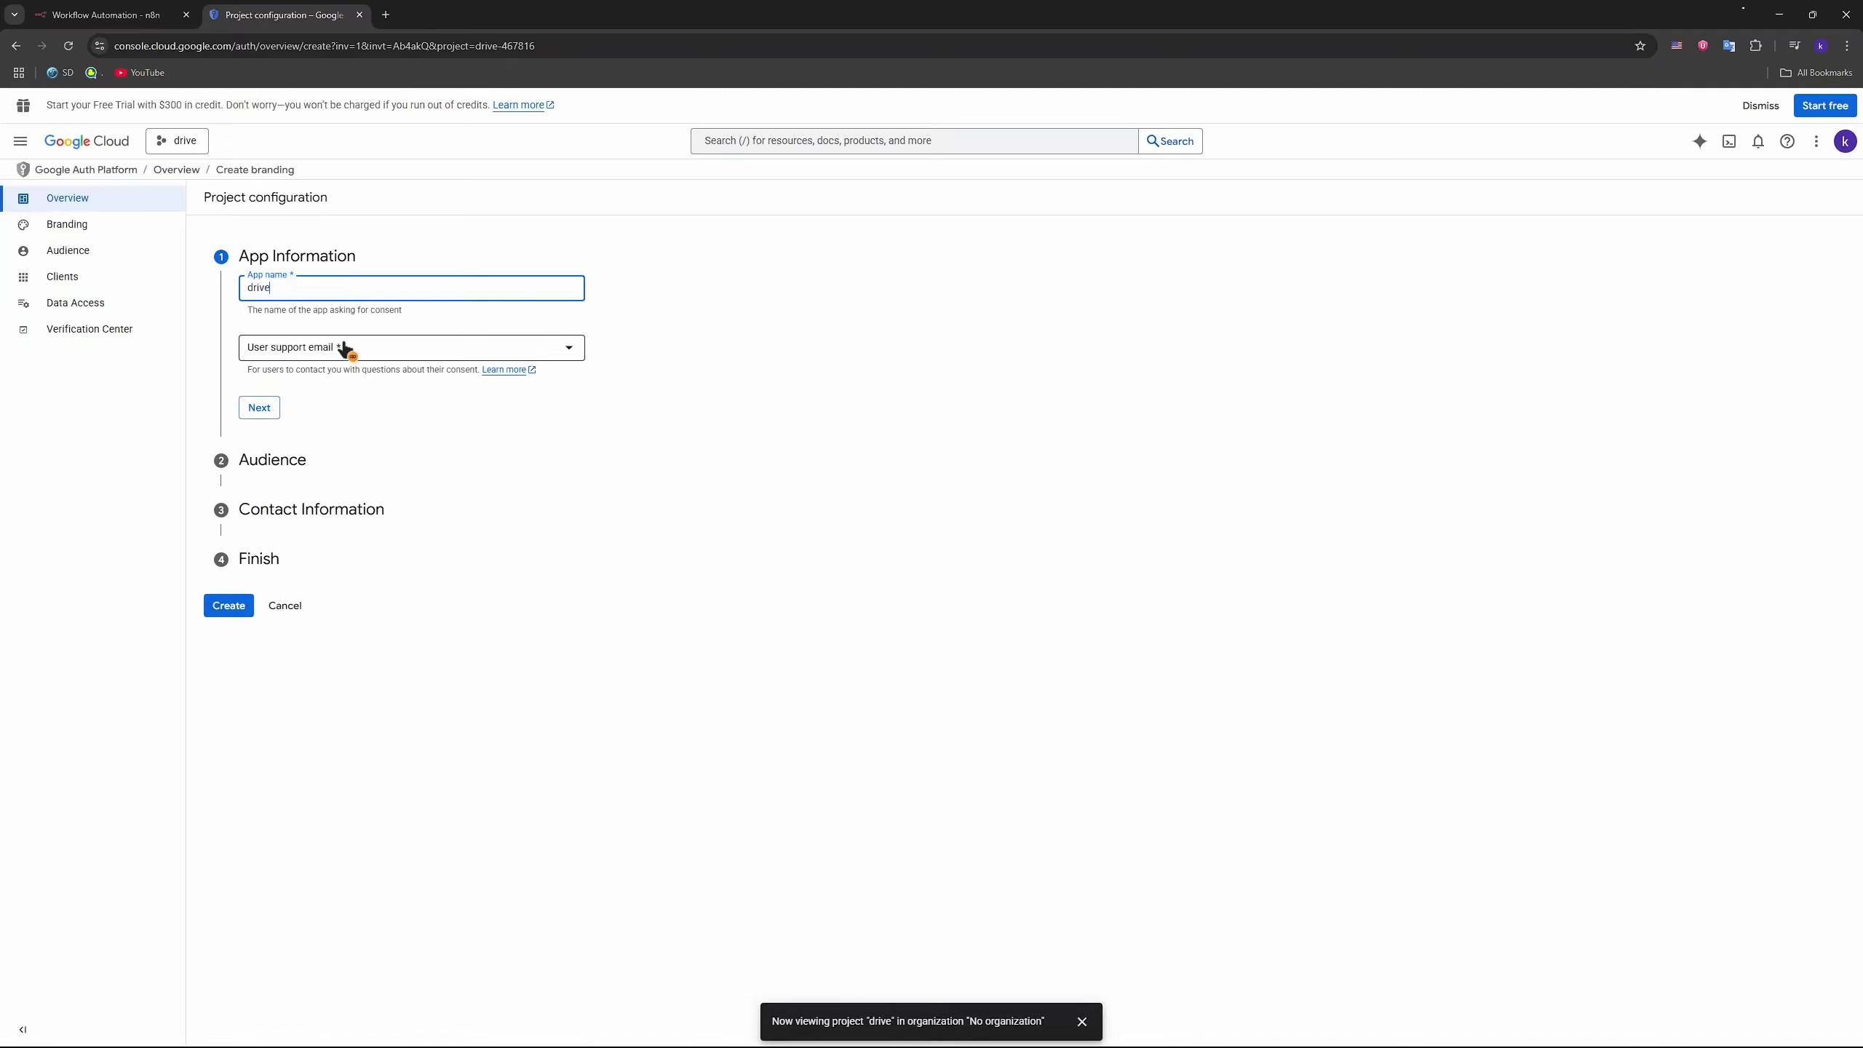
{"action": "left_click", "coordinate": [345, 350]}
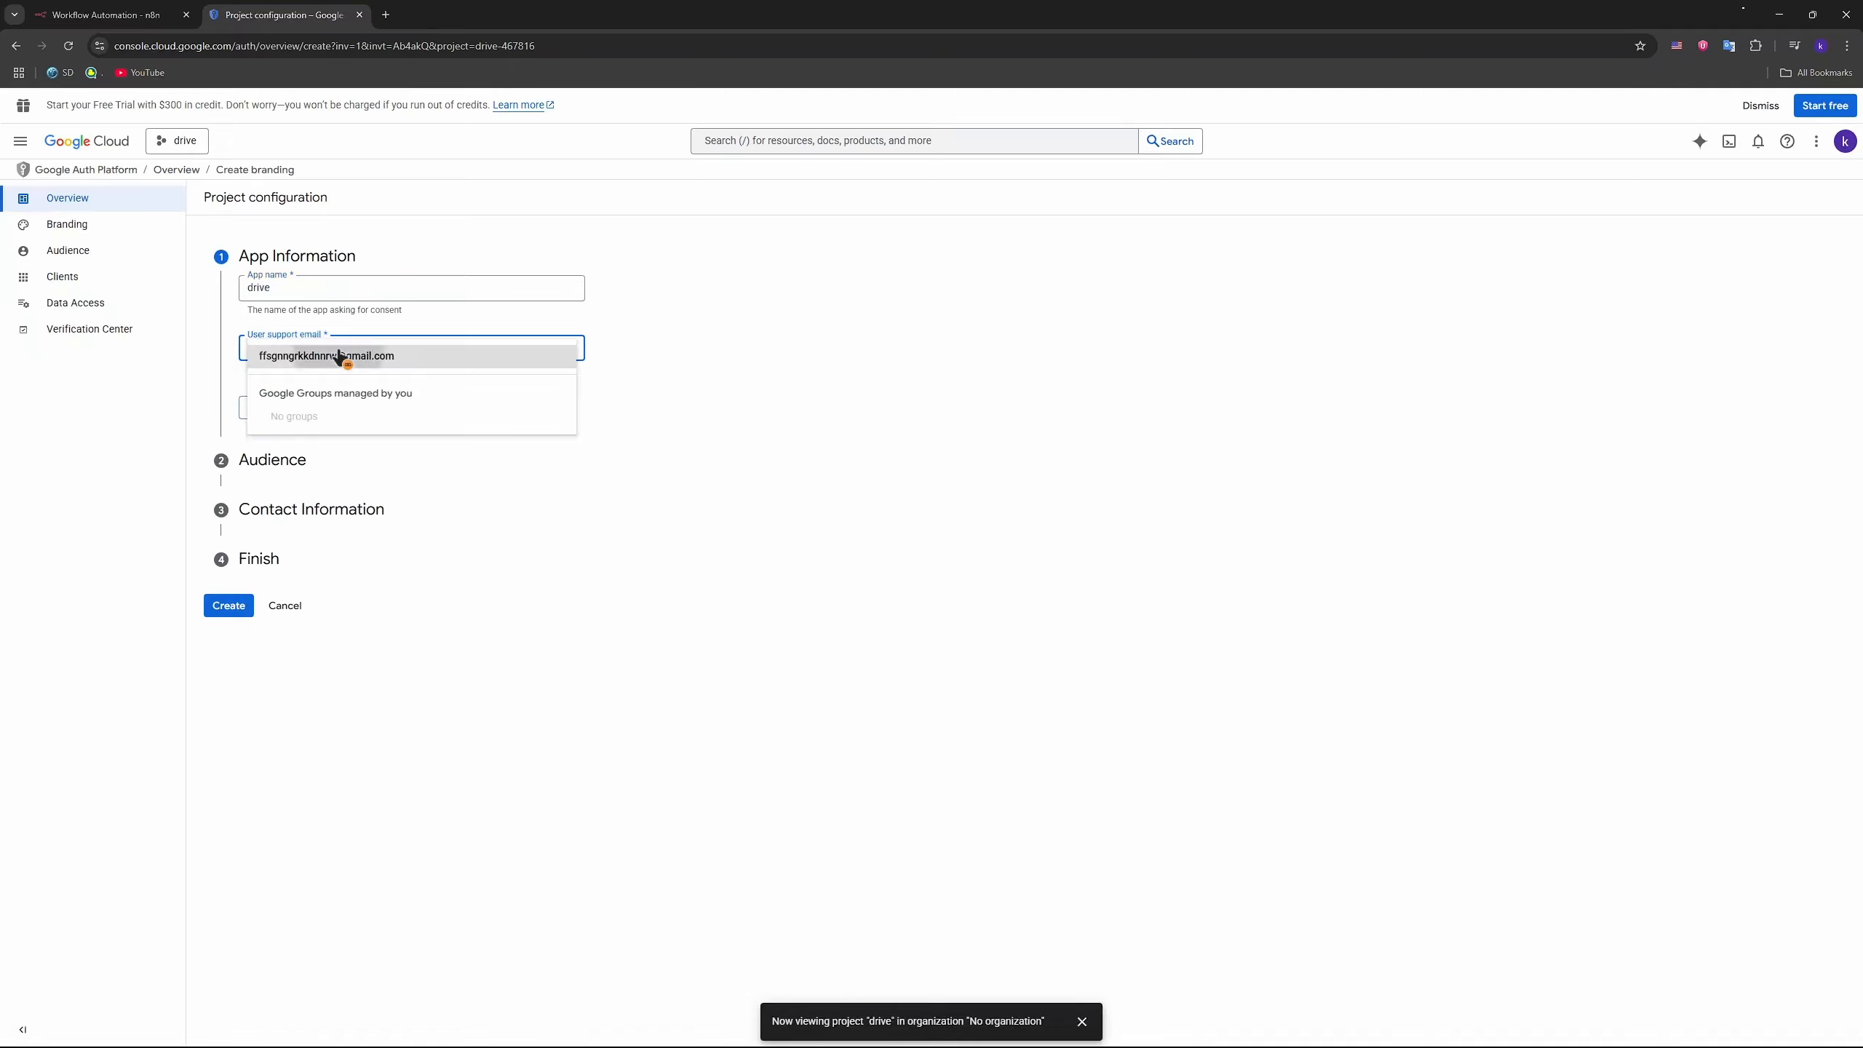
{"action": "left_click", "coordinate": [343, 357]}
{"action": "left_click", "coordinate": [256, 409]}
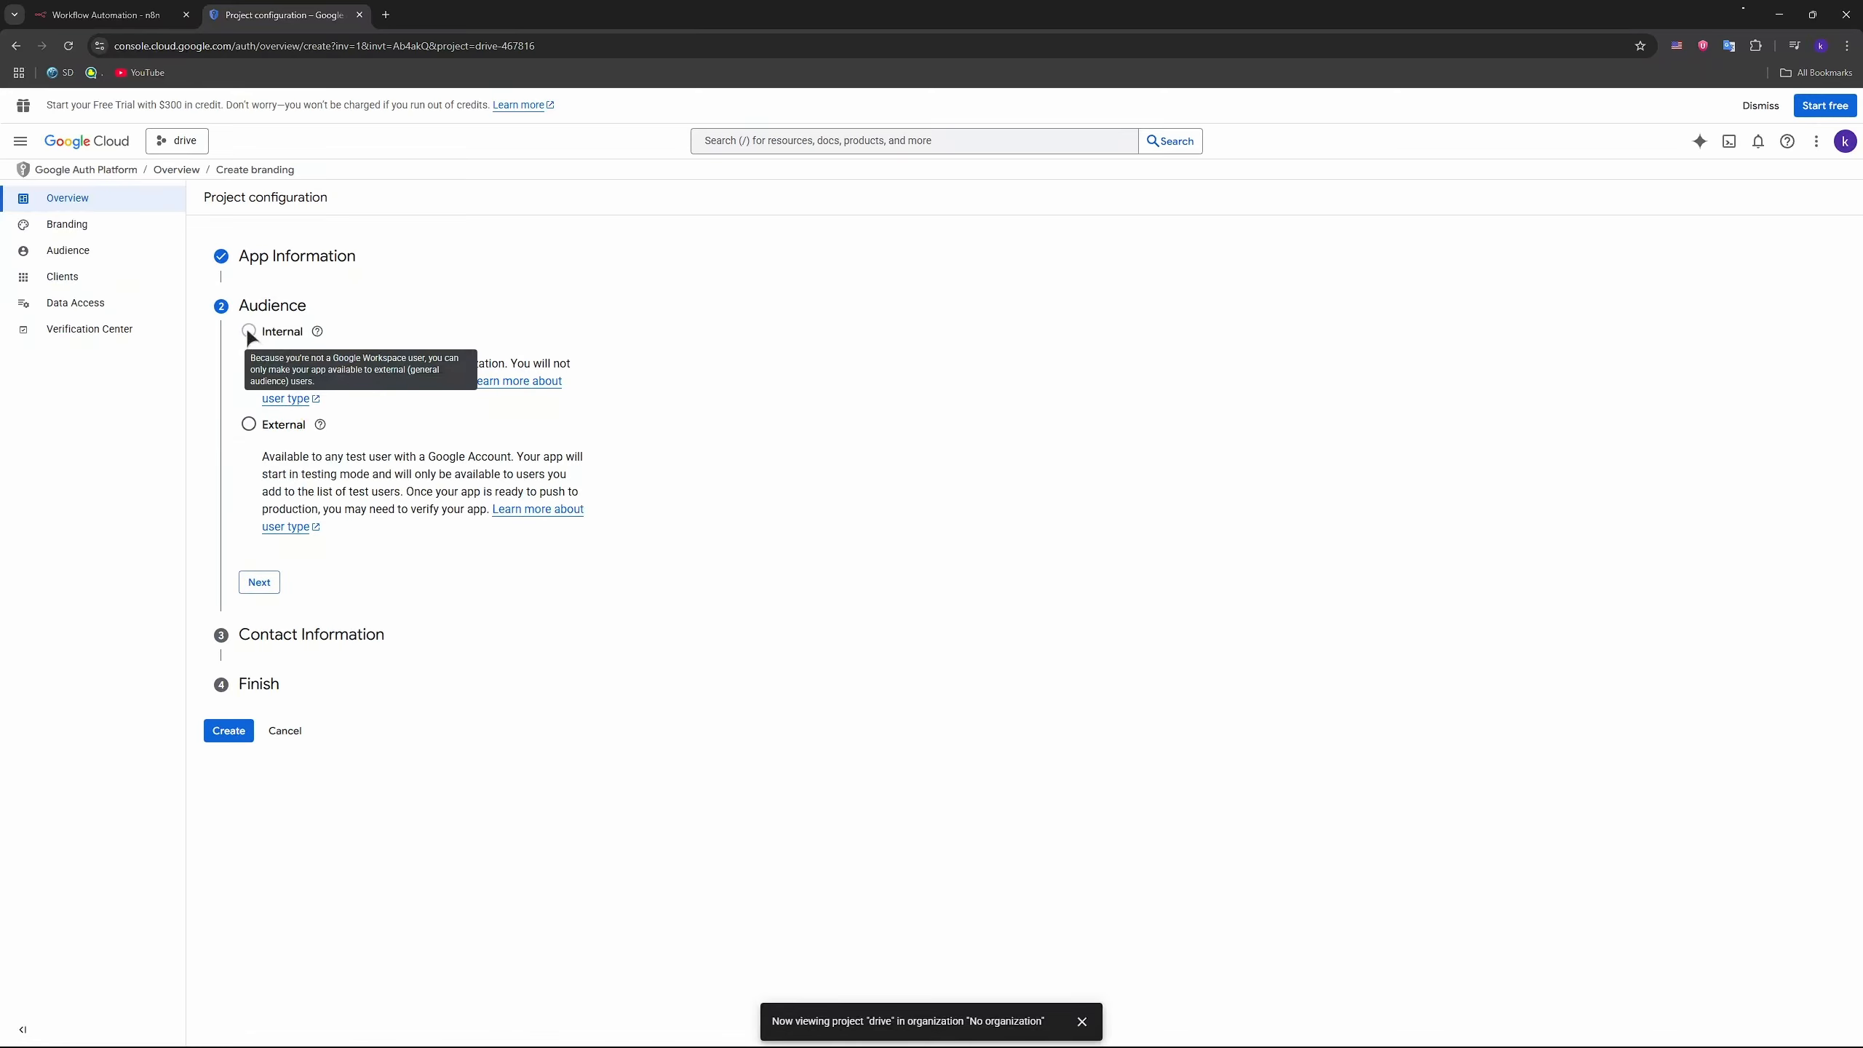
Step: Set the audience to External, complete the contact information, and create the OAuth configuration with the Google API Services User Data Policy accepted
{"action": "left_click", "coordinate": [249, 424]}
{"action": "left_click", "coordinate": [265, 582]}
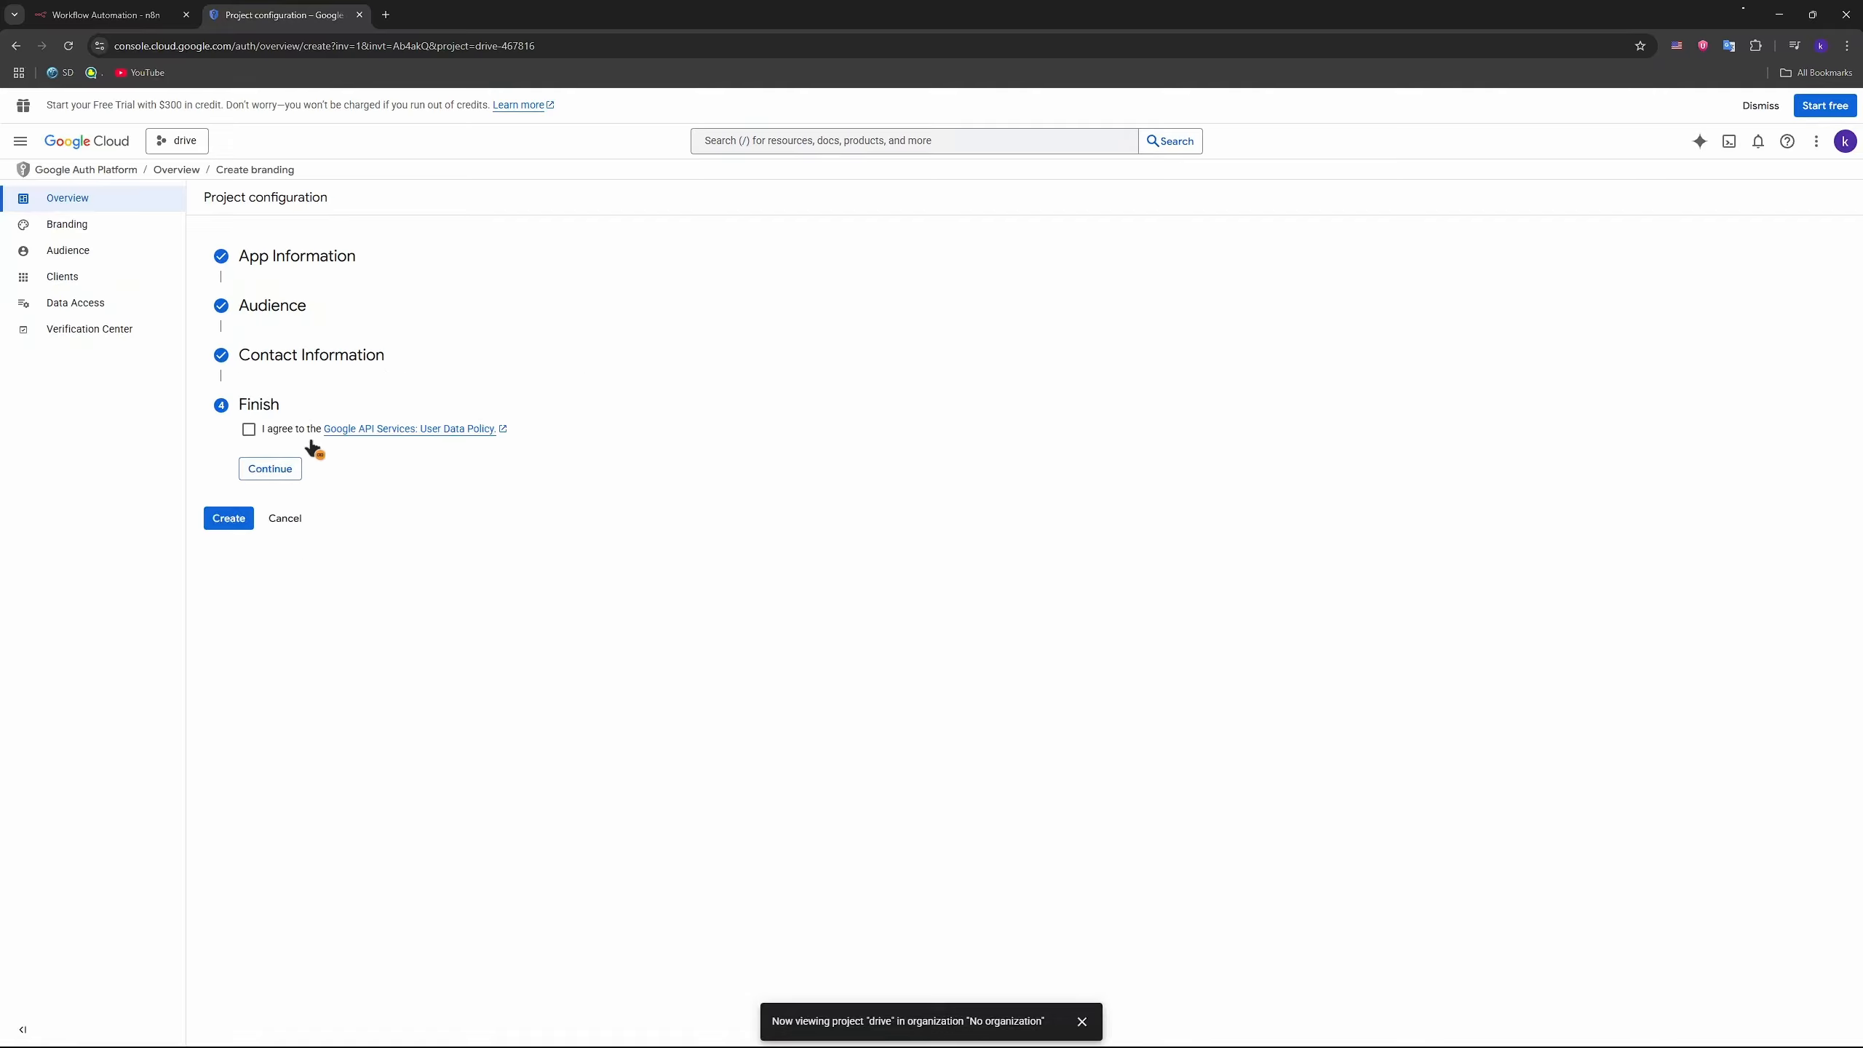
{"action": "left_click", "coordinate": [249, 429]}
{"action": "left_click", "coordinate": [270, 467]}
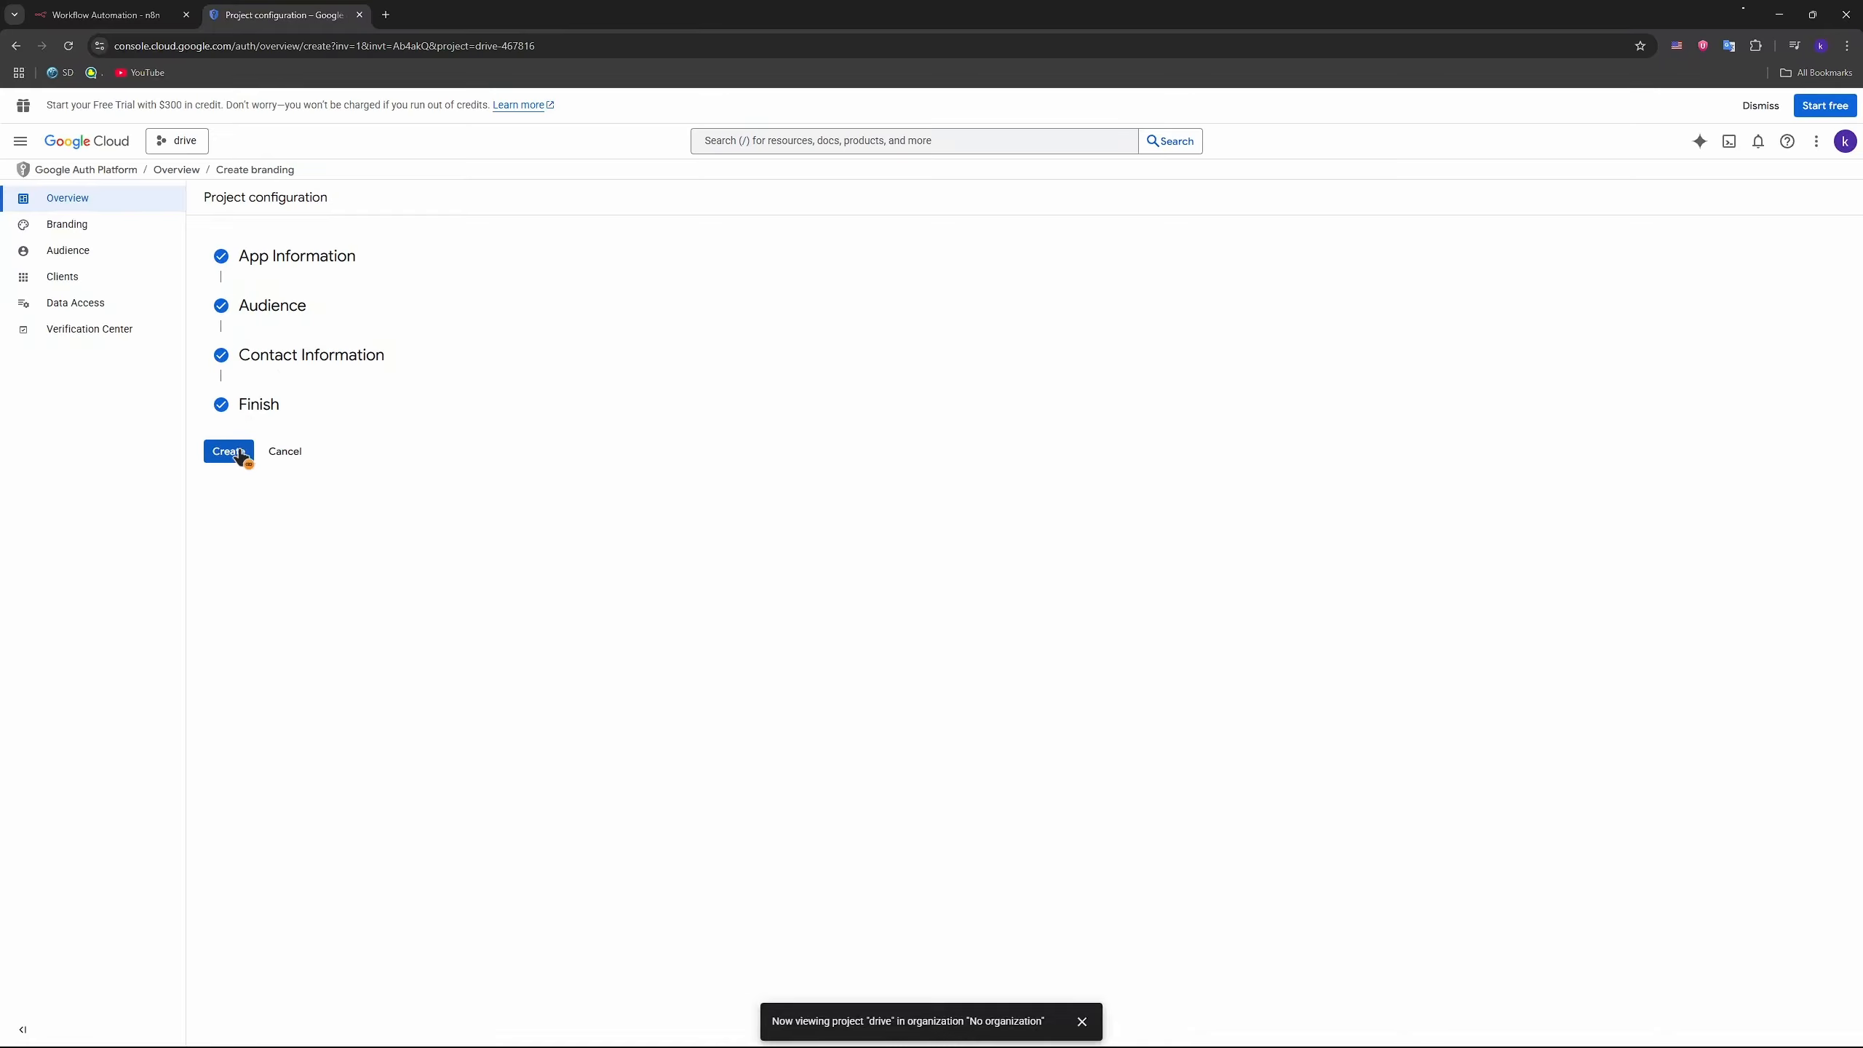
{"action": "left_click", "coordinate": [239, 457]}
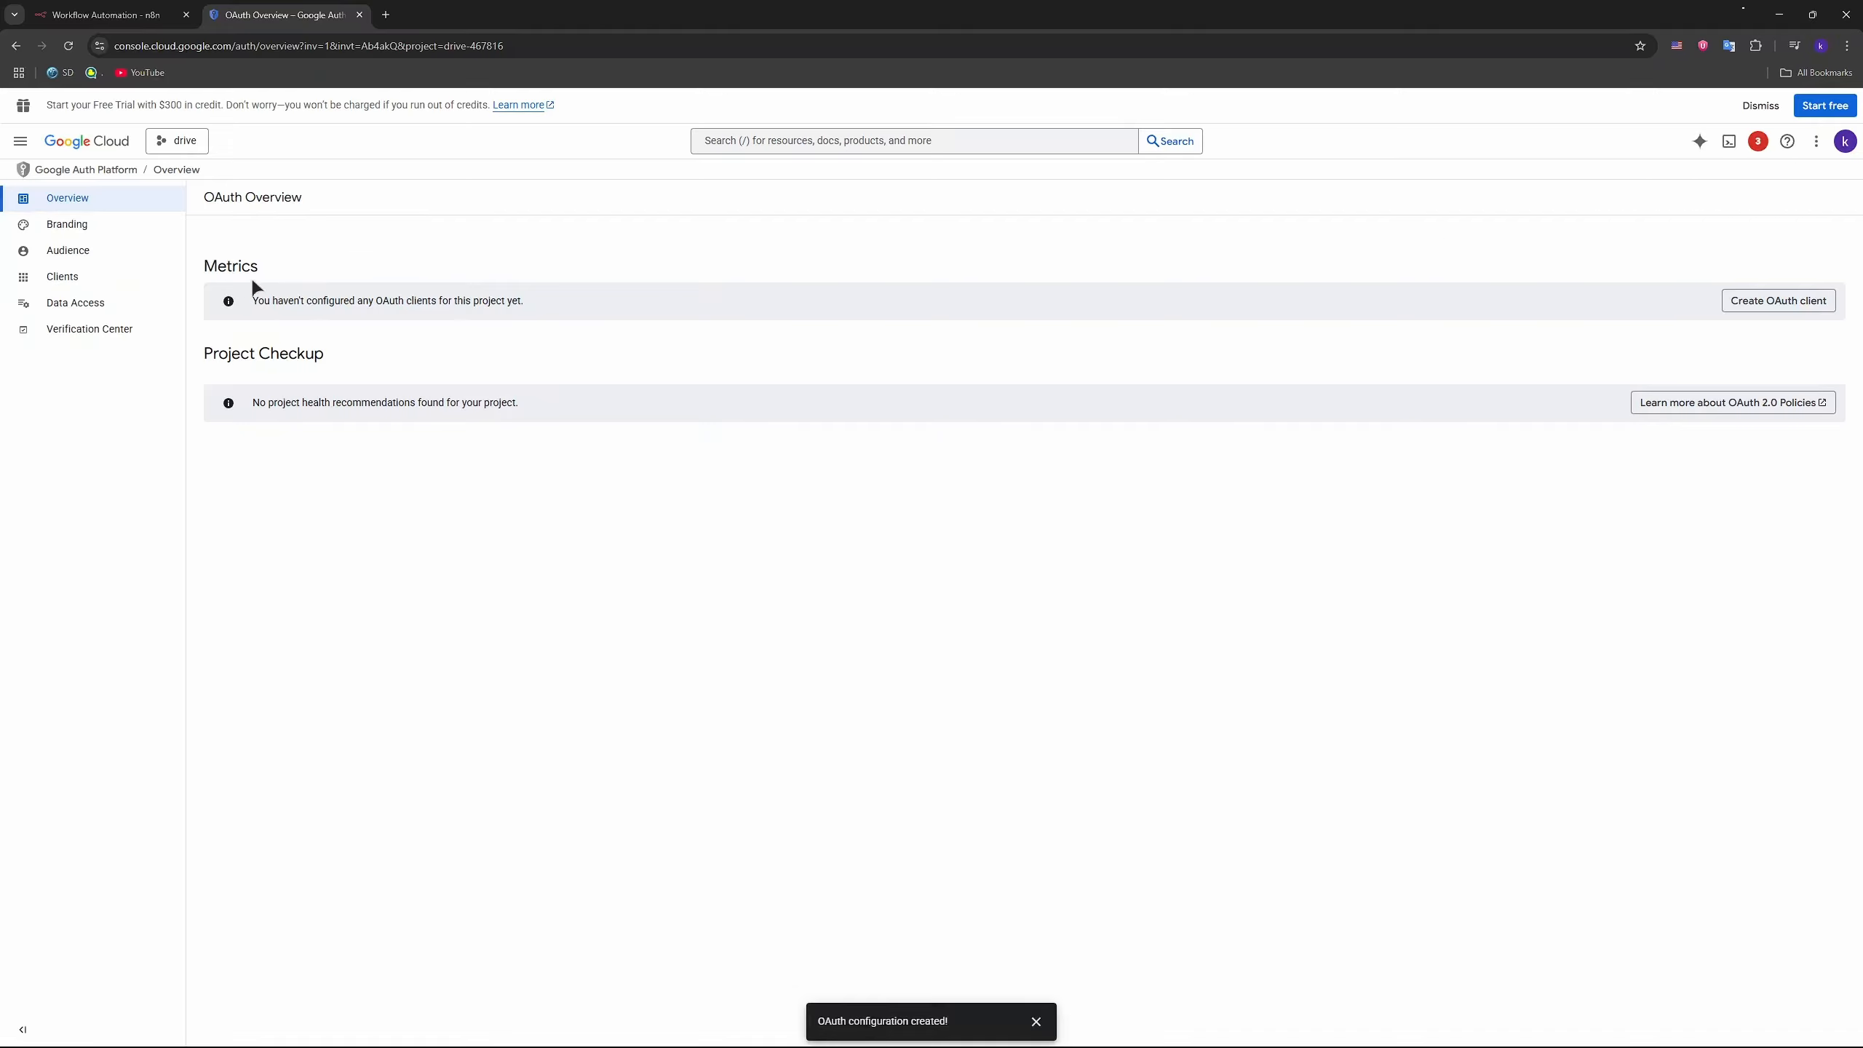
Step: Create an OAuth client for the drive project with Web application as its application type
{"action": "left_click", "coordinate": [1784, 302]}
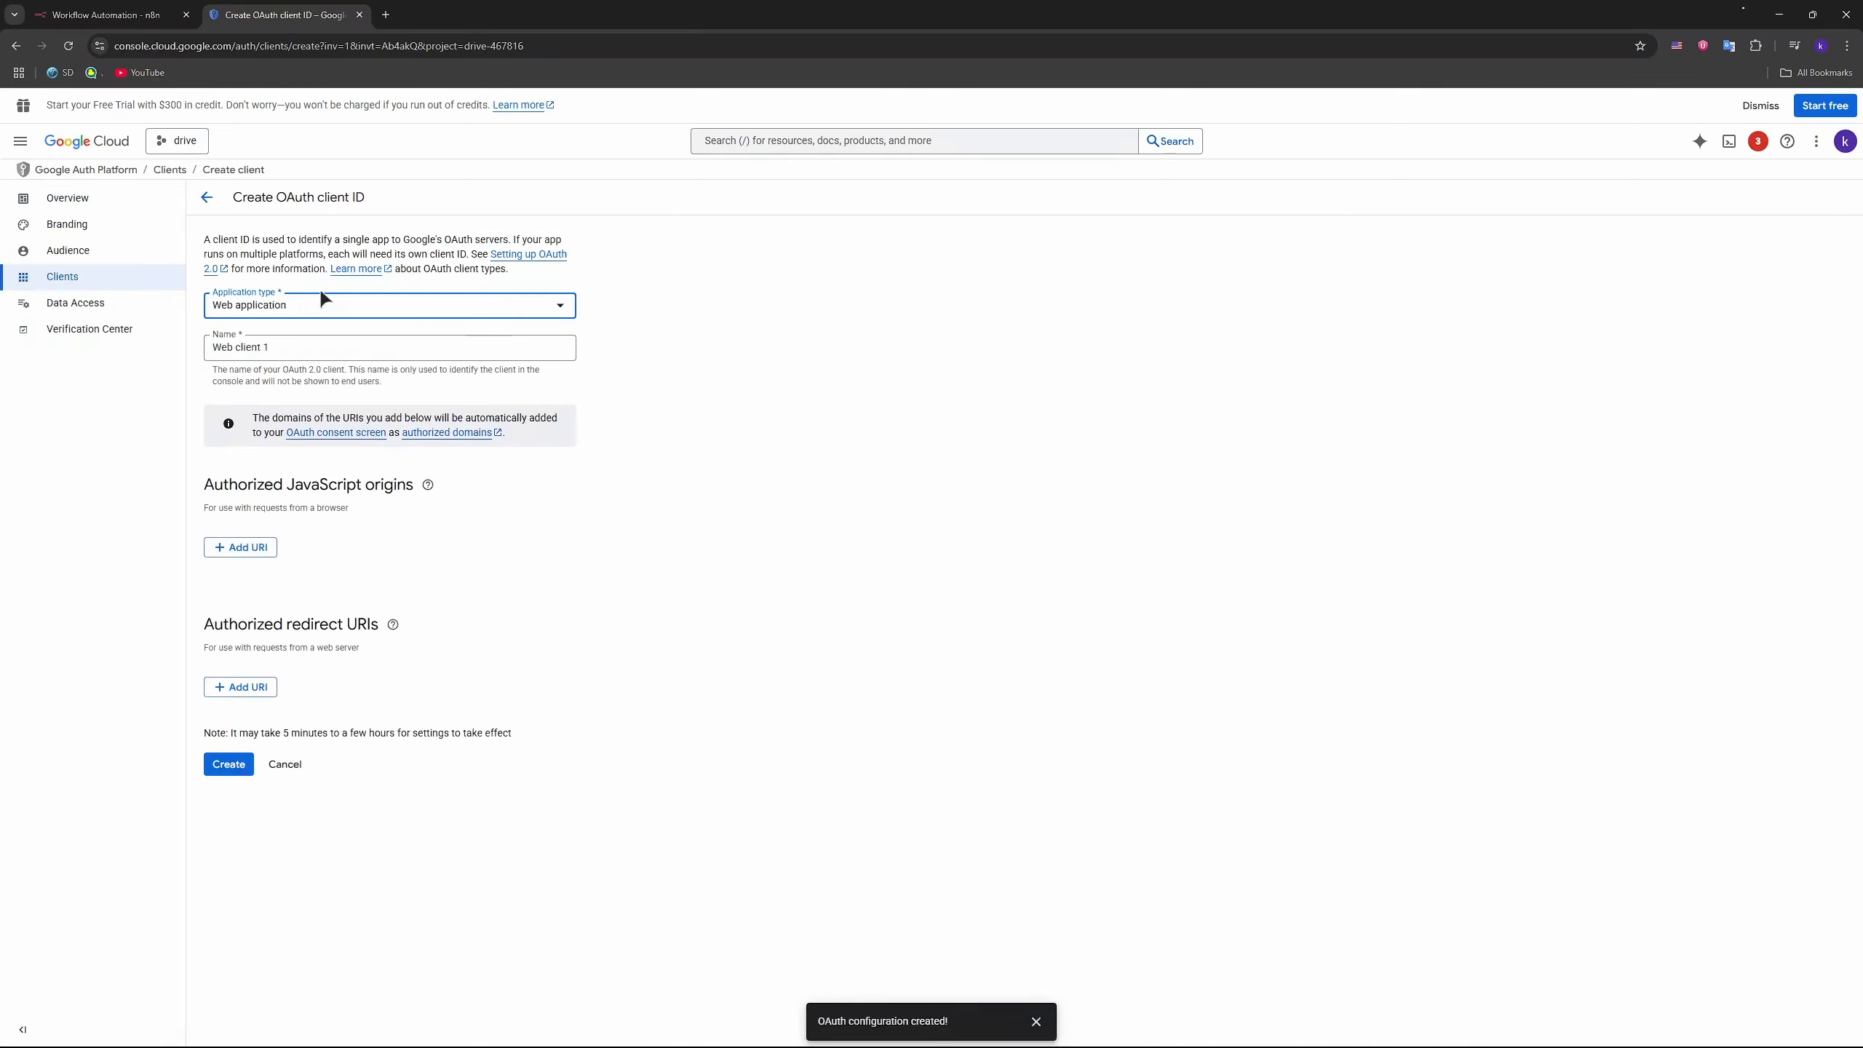
{"action": "left_click", "coordinate": [318, 353]}
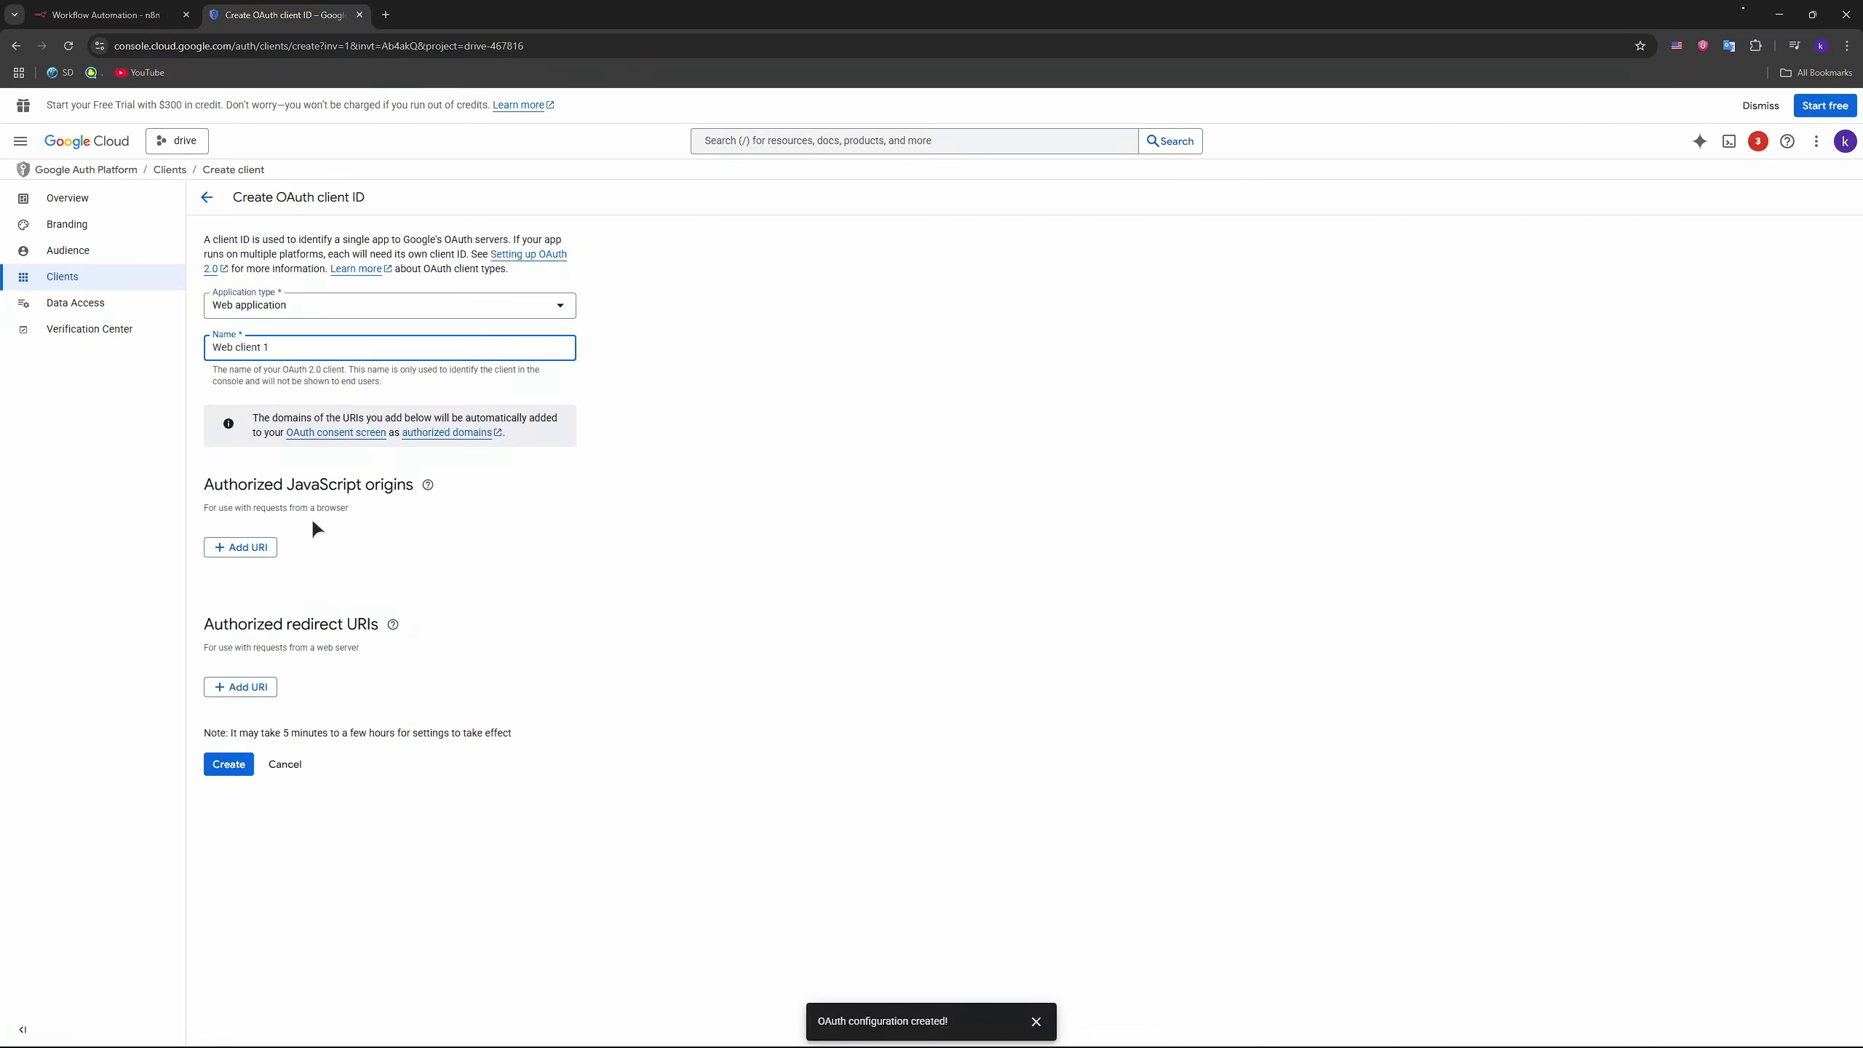
{"action": "left_click", "coordinate": [239, 765]}
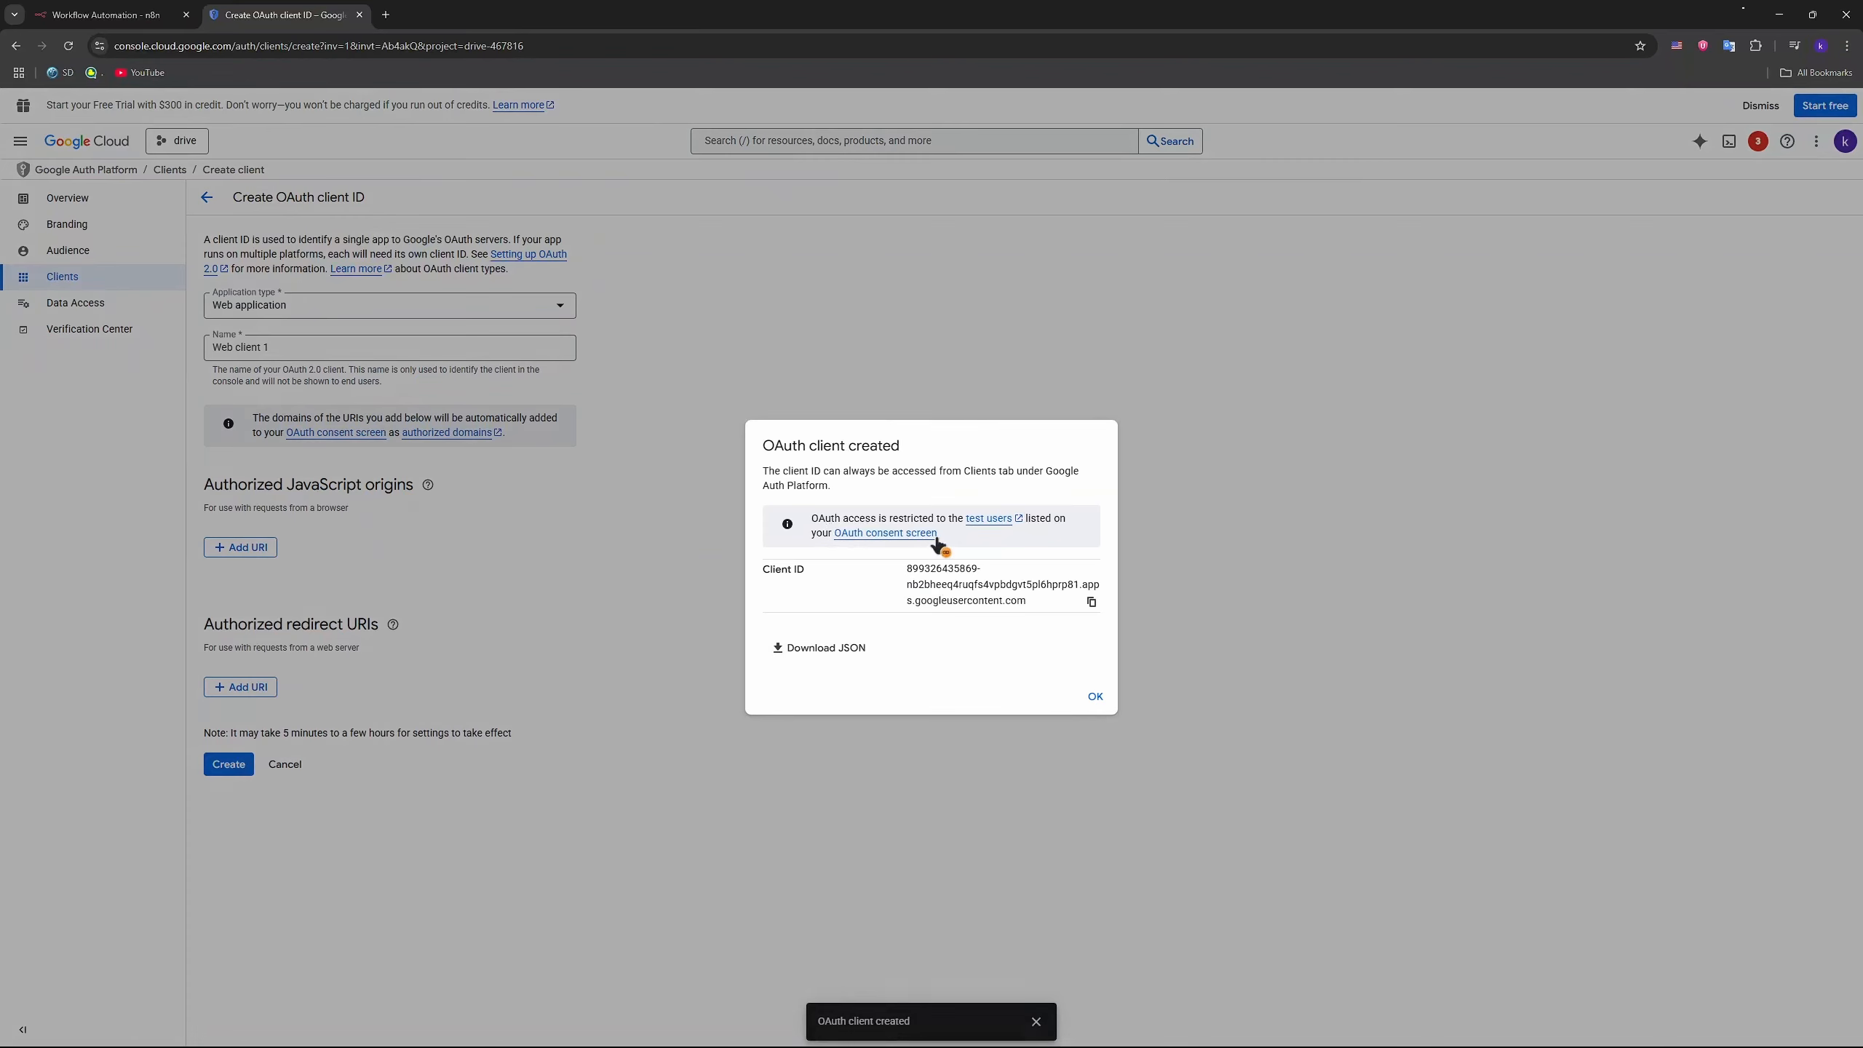
Step: Copy the new OAuth client's ID and paste it into the Client ID field of the Google Drive credential in n8n
{"action": "left_click", "coordinate": [1091, 603]}
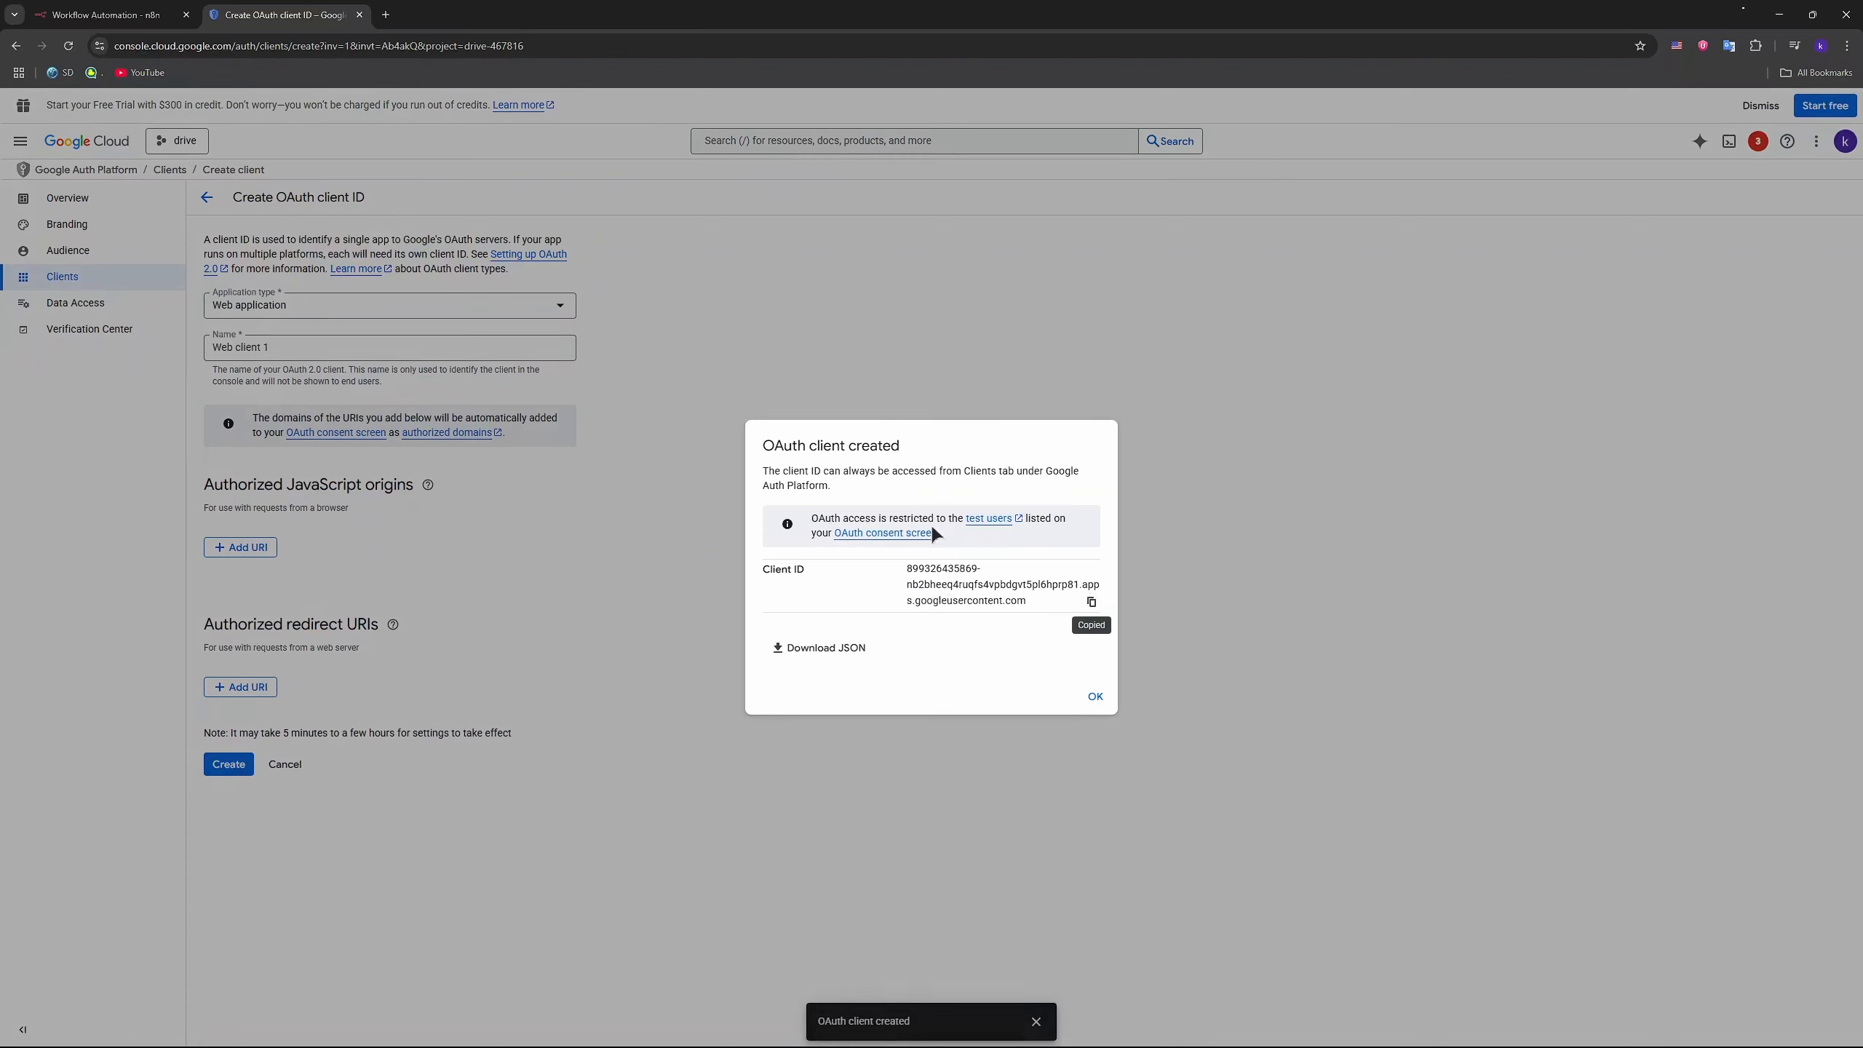
{"action": "left_click", "coordinate": [93, 13]}
{"action": "left_click", "coordinate": [720, 624]}
{"action": "key", "text": "ctrl+v"}
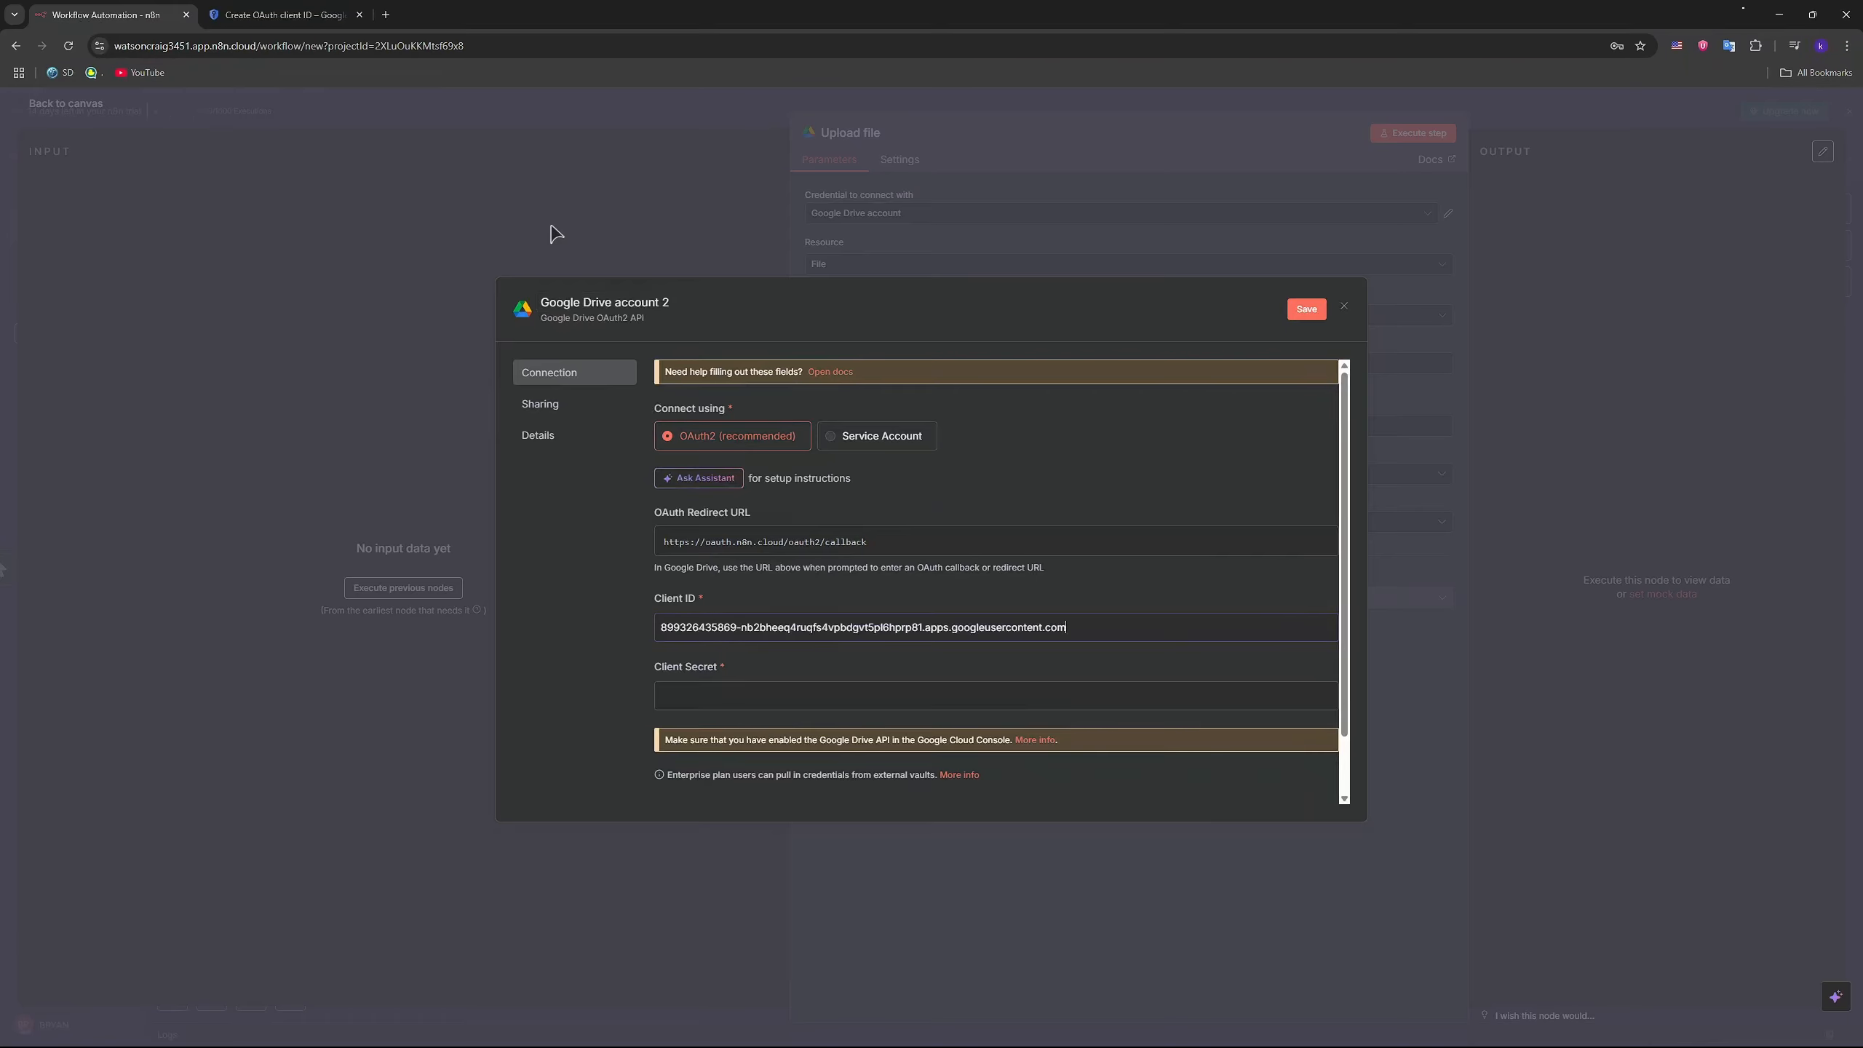
Step: Switch to Google Cloud, dismiss the client created message, and search for "cre" to open the Credentials page of APIs & Services
{"action": "left_click", "coordinate": [278, 14]}
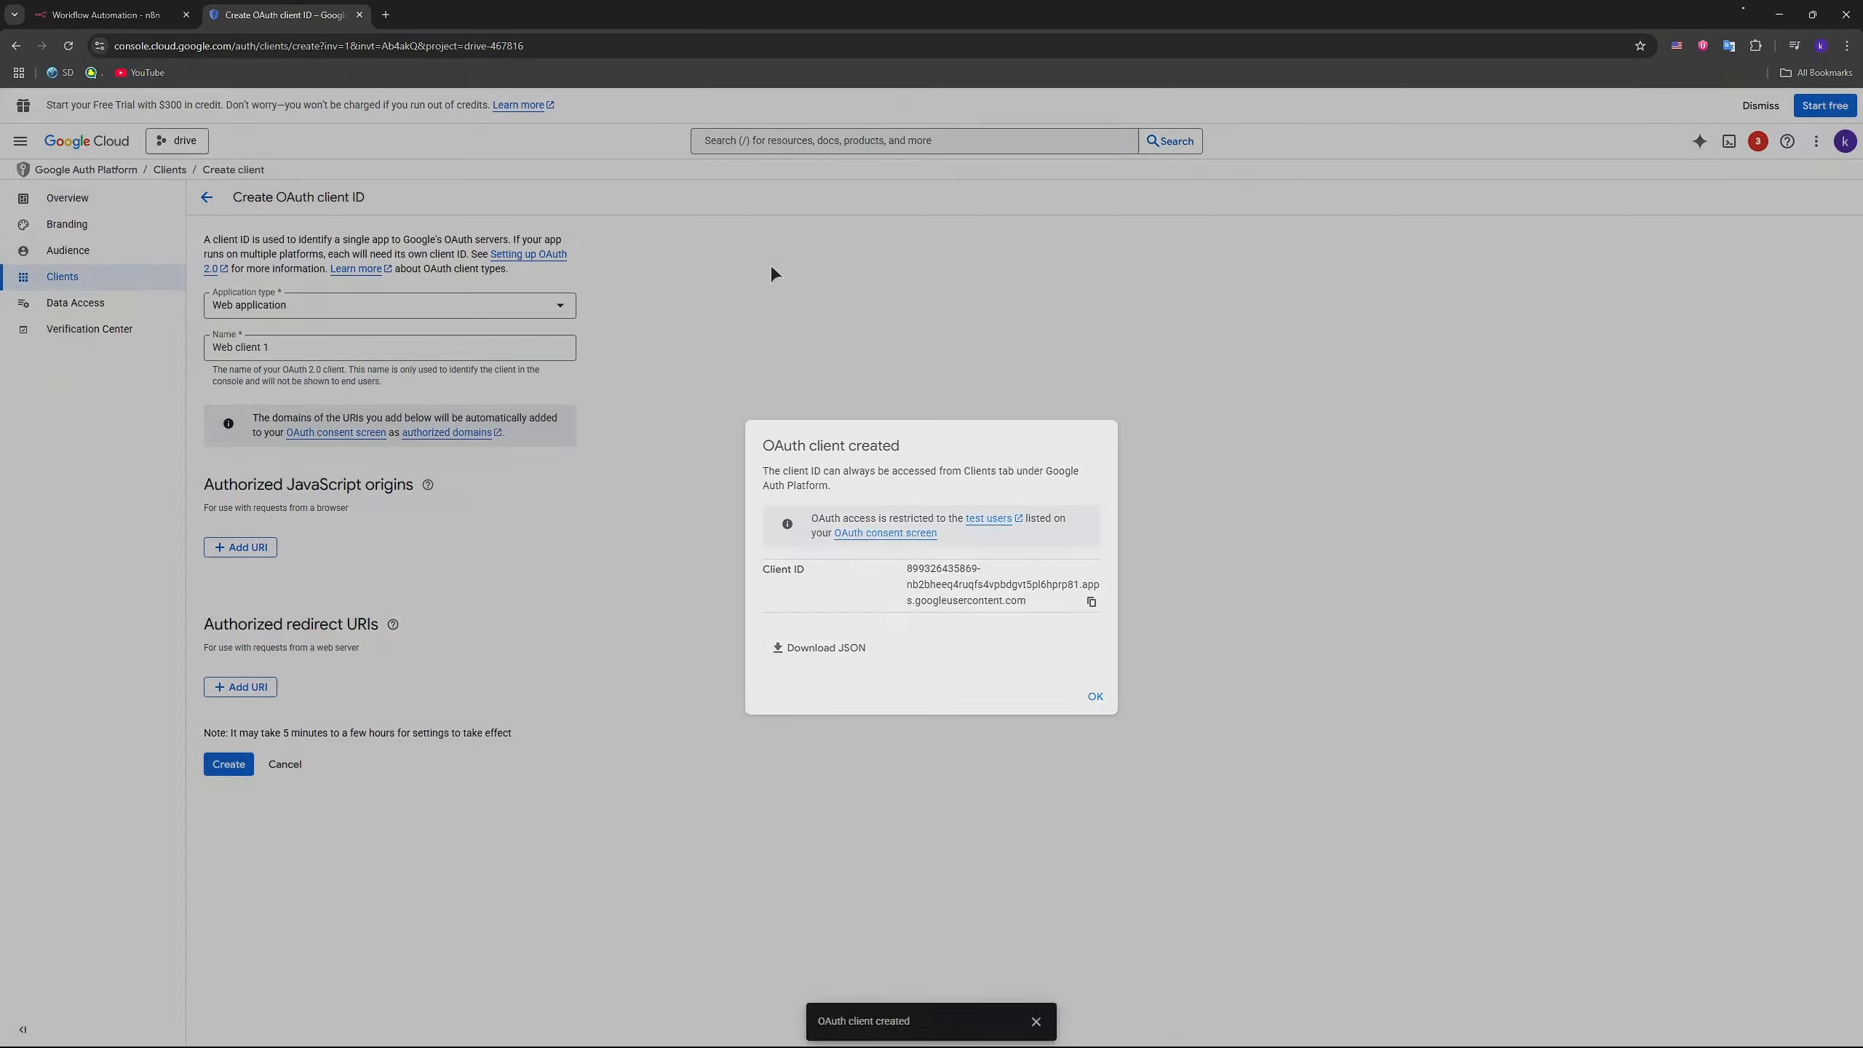
{"action": "left_click", "coordinate": [108, 267]}
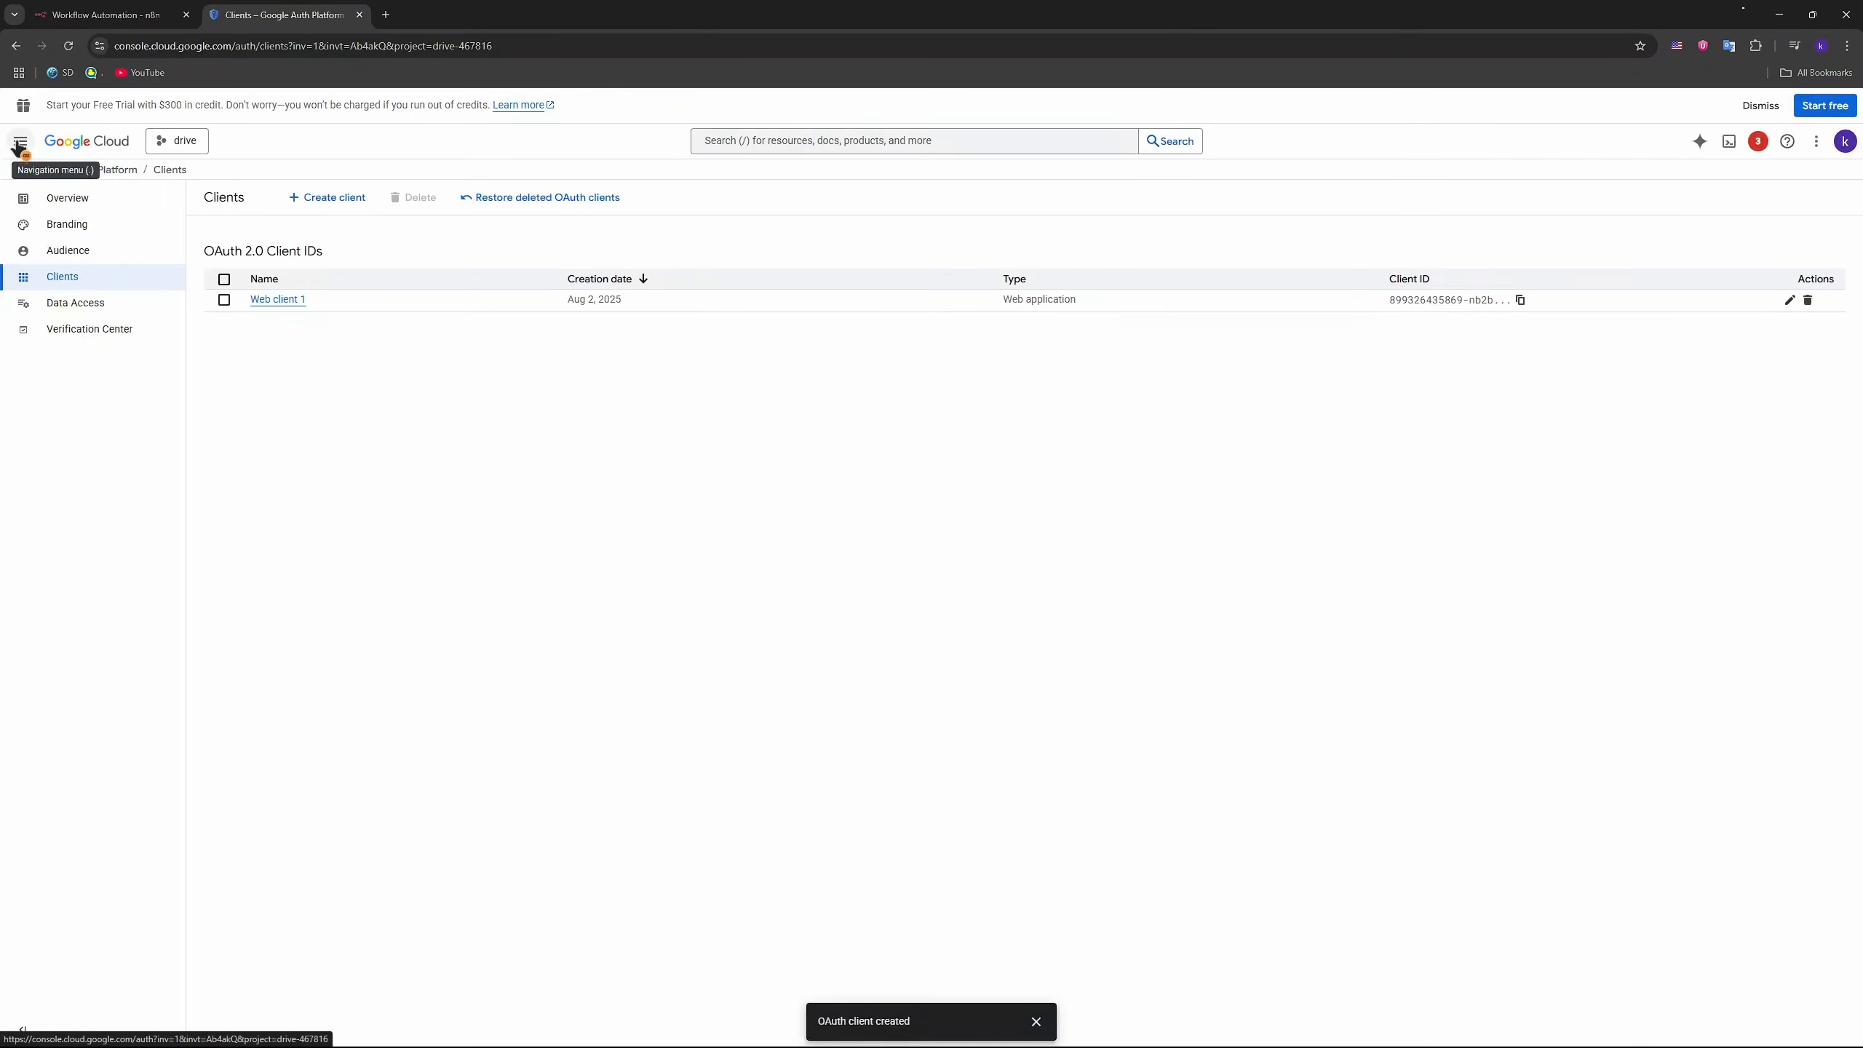
{"action": "left_click", "coordinate": [19, 140]}
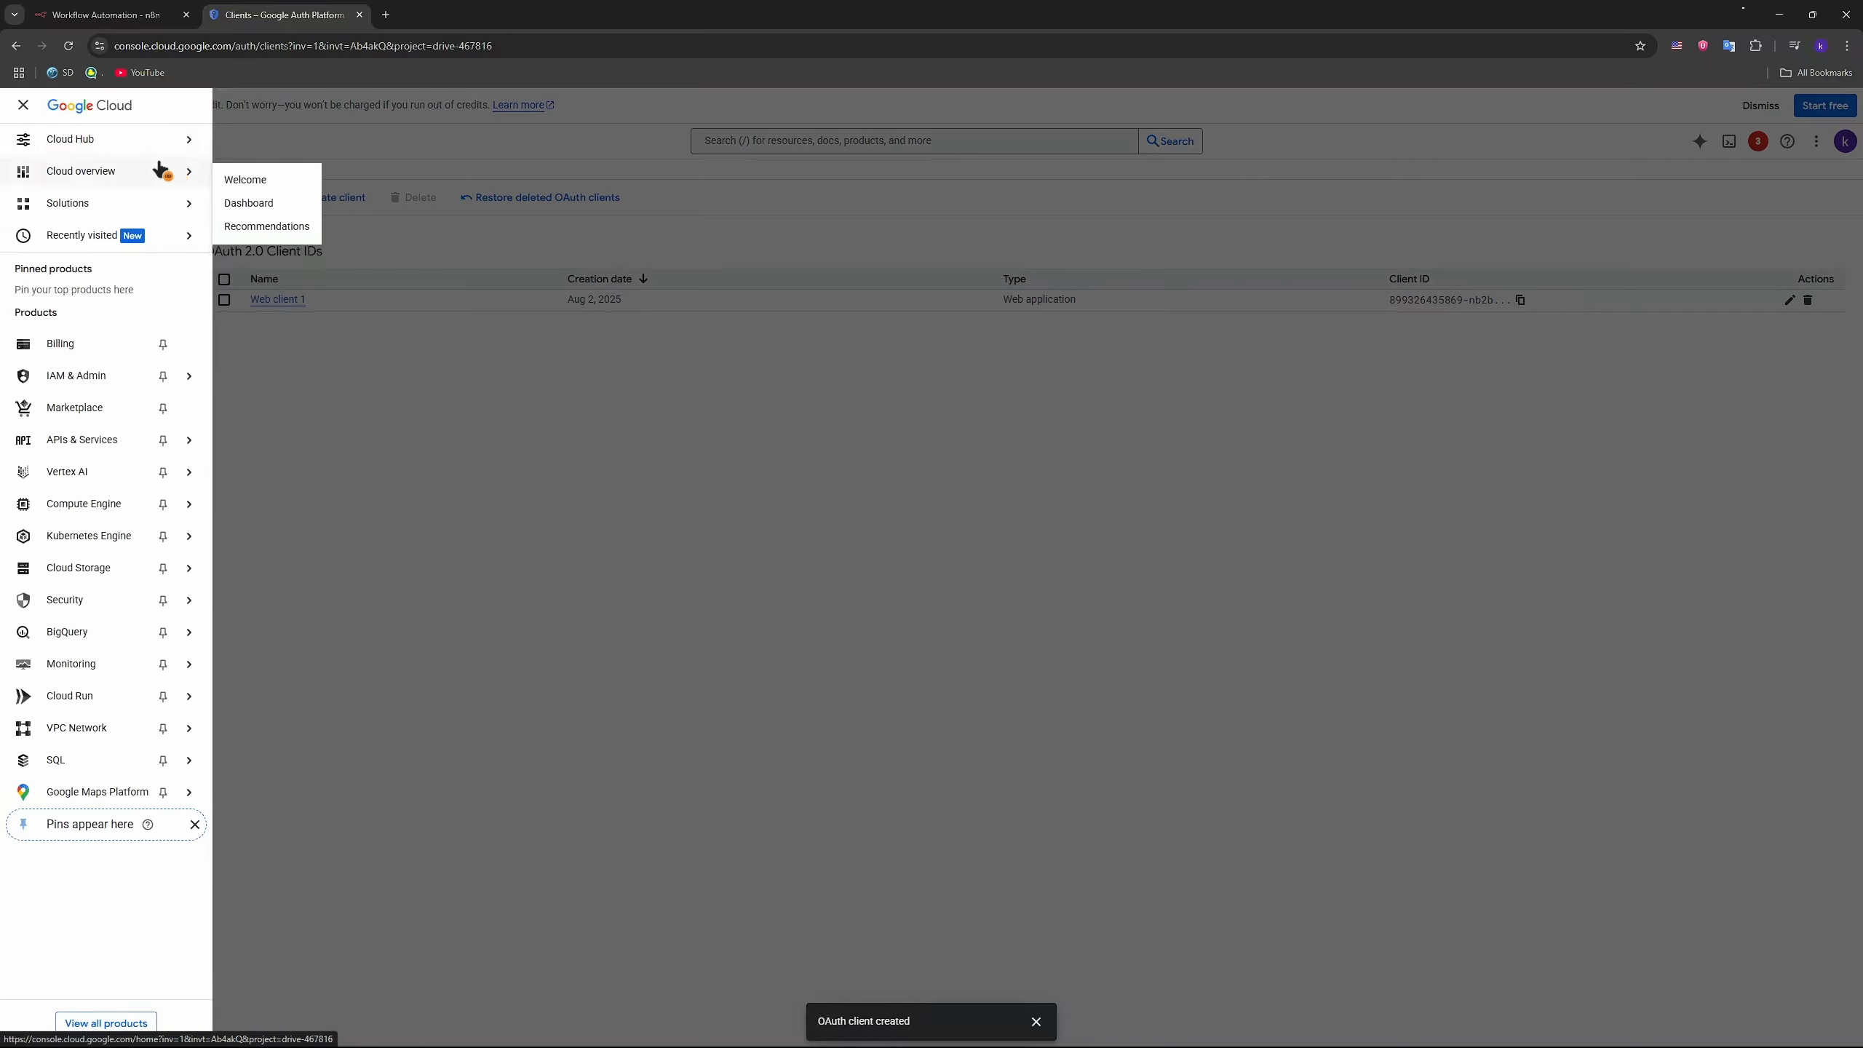
{"action": "left_click", "coordinate": [876, 154]}
{"action": "left_click", "coordinate": [851, 143]}
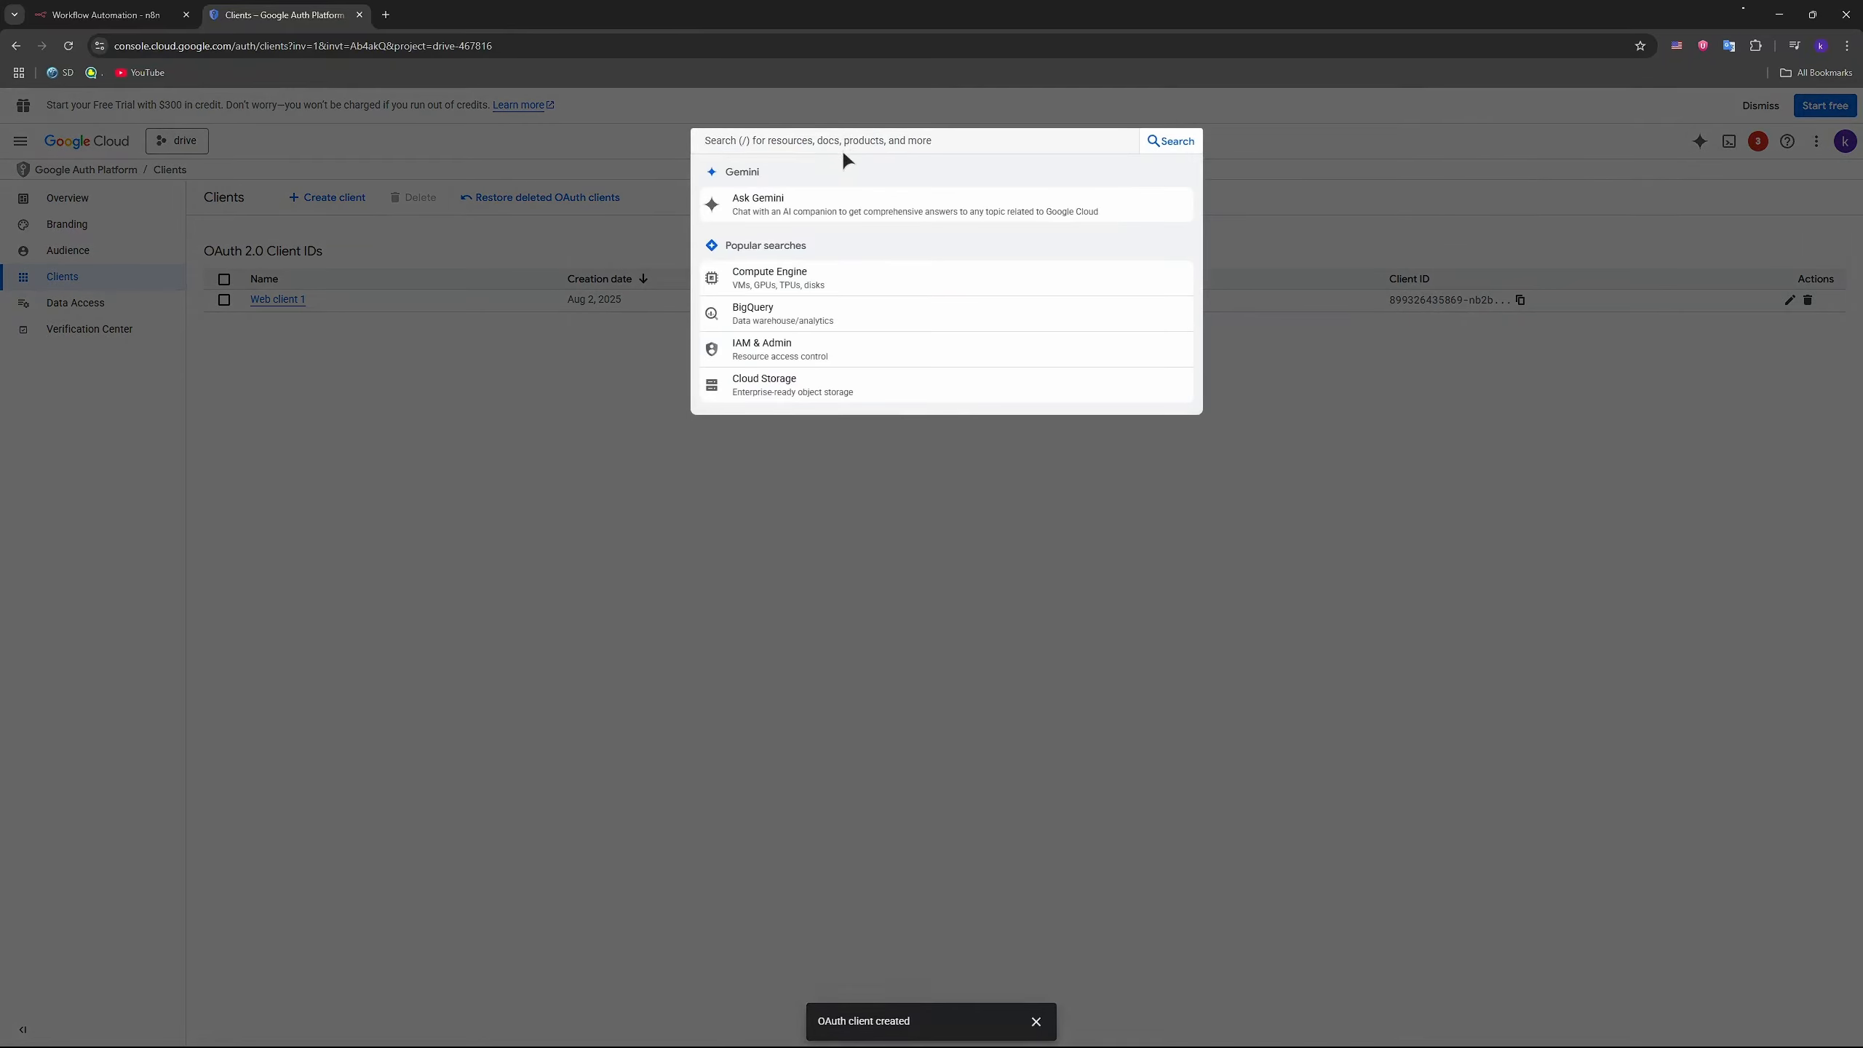
{"action": "type", "text": "cre"}
{"action": "left_click", "coordinate": [771, 265]}
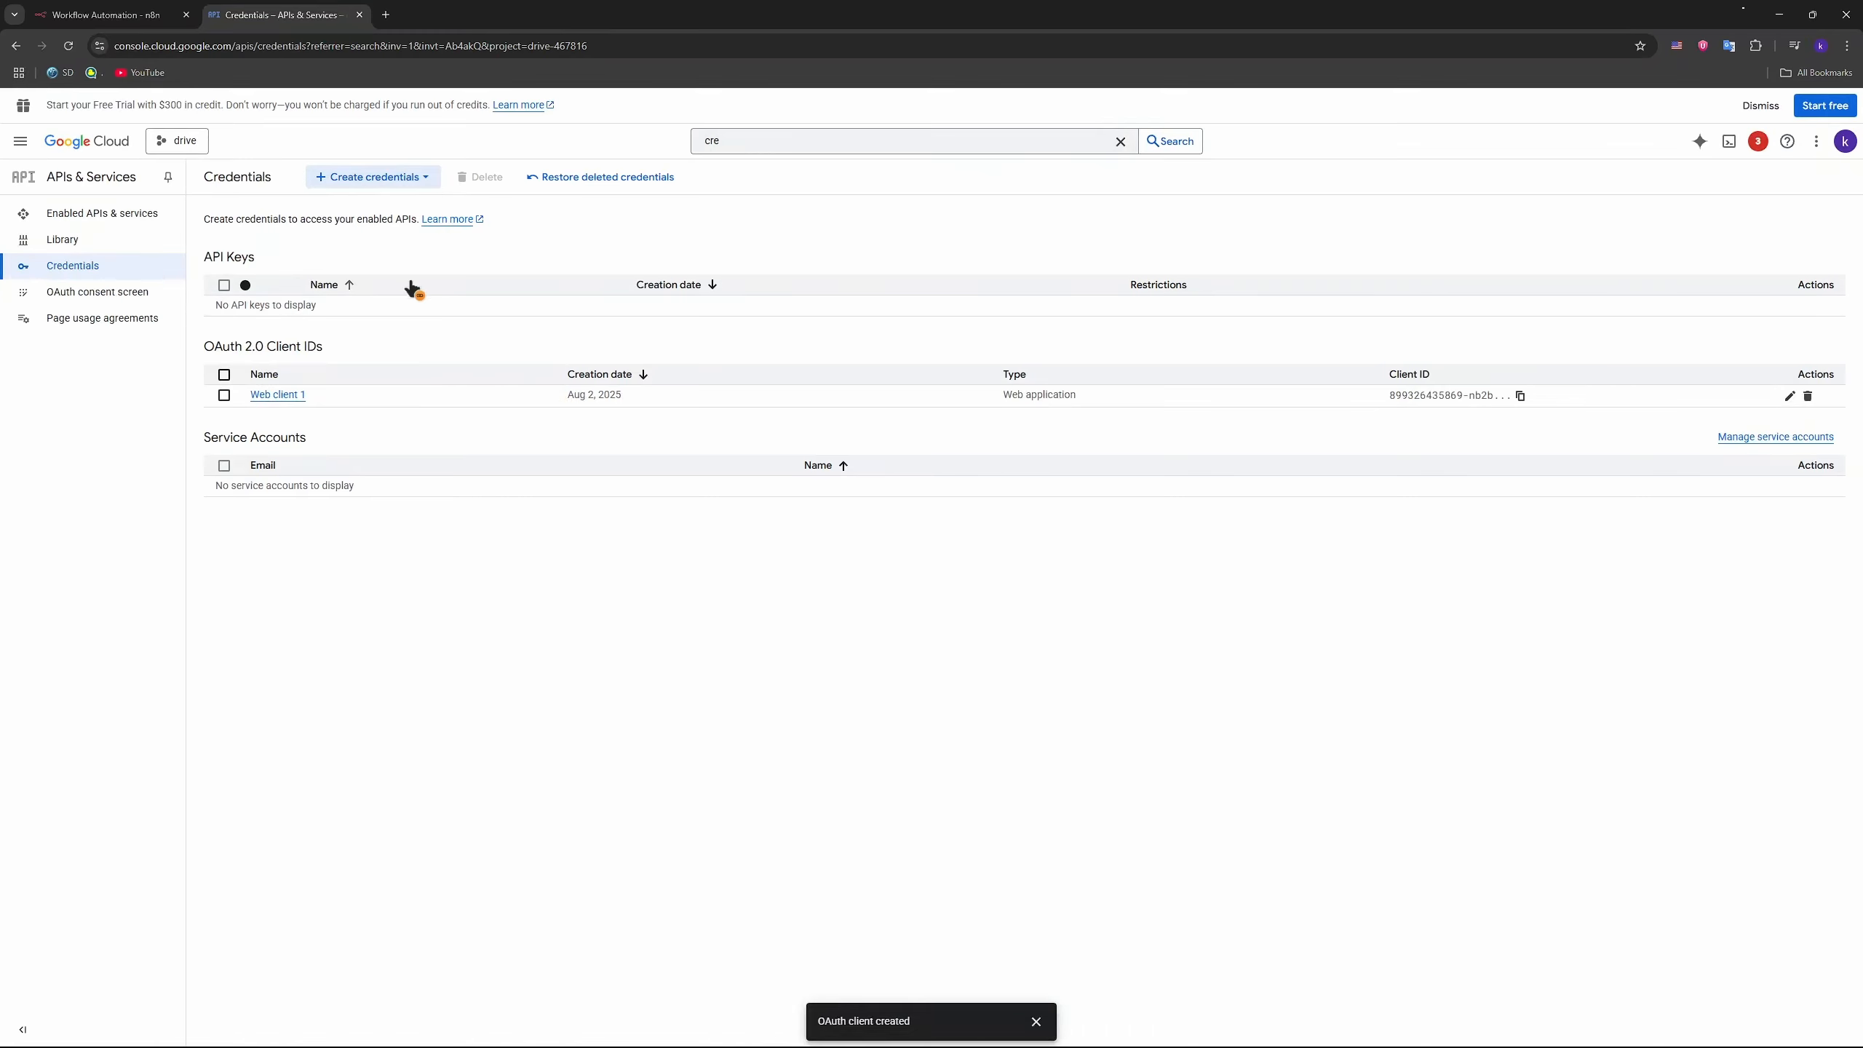
Step: Create another OAuth client ID credential for the drive project with Web application as its application type, keeping the suggested name
{"action": "left_click", "coordinate": [404, 179]}
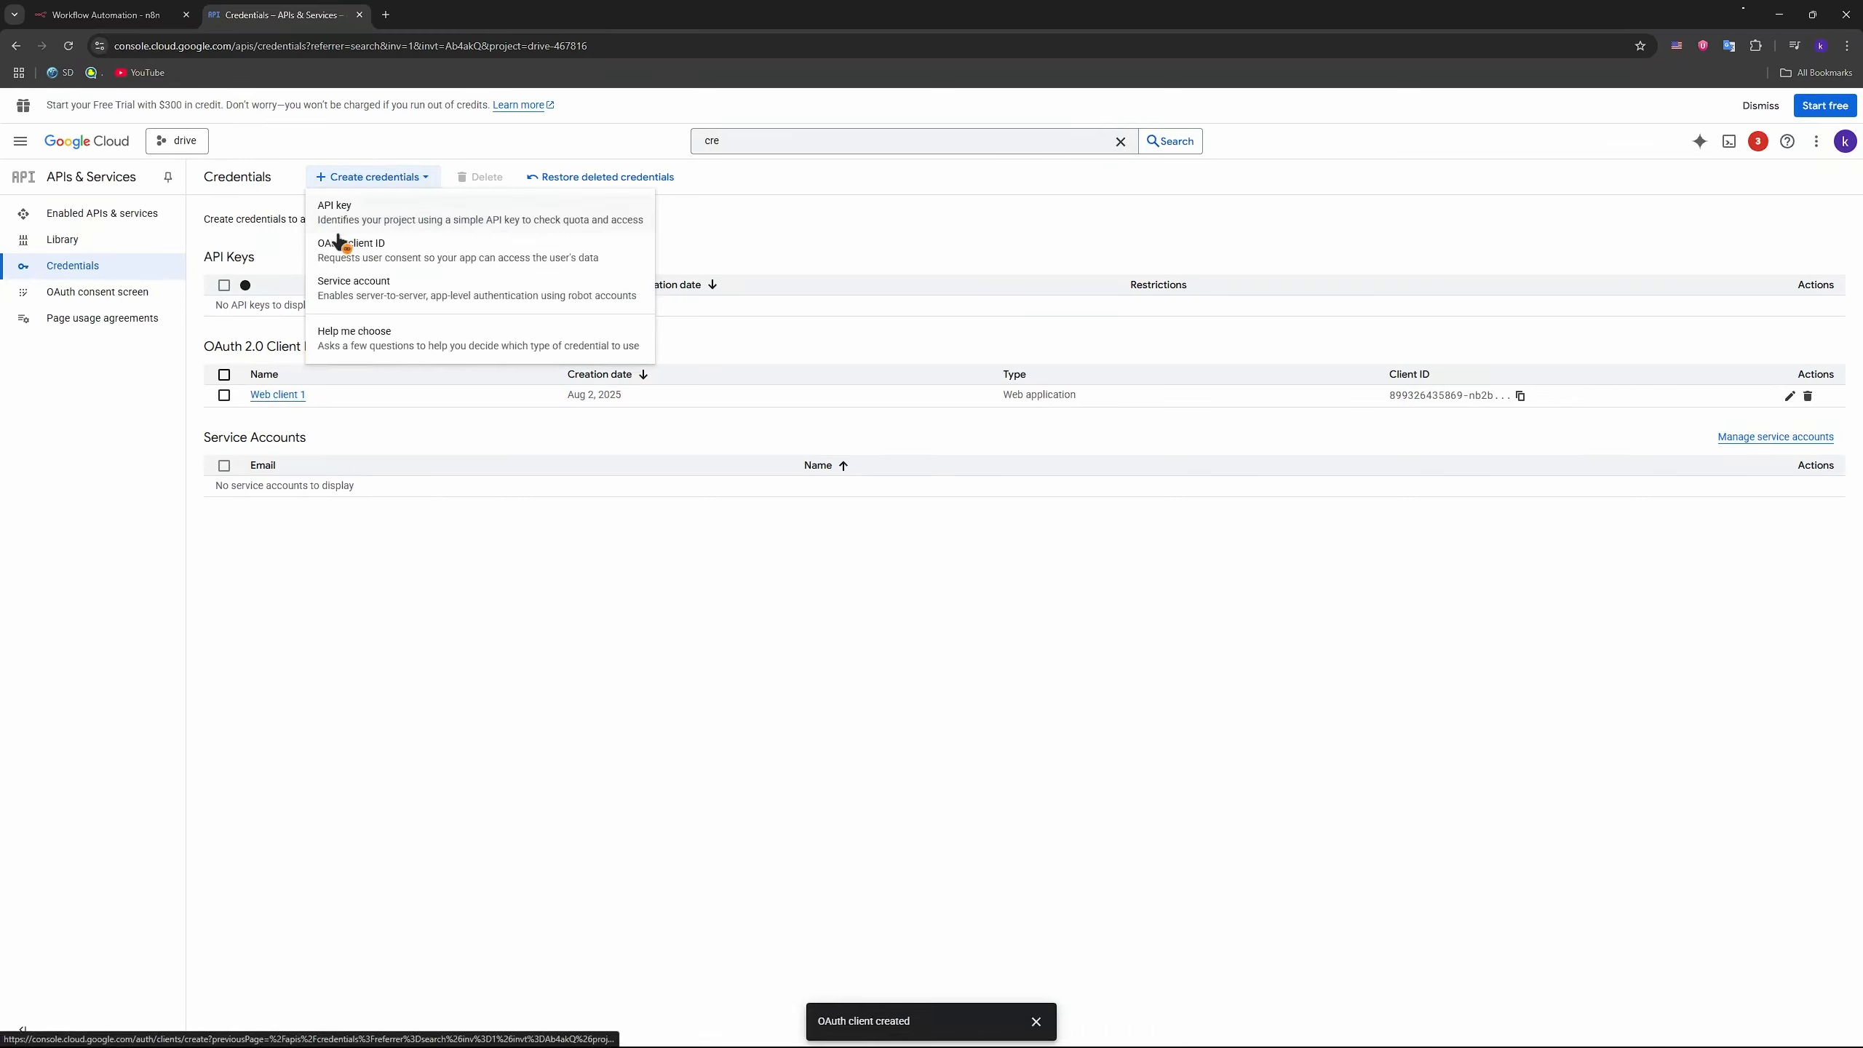
{"action": "left_click", "coordinate": [374, 253]}
{"action": "left_click", "coordinate": [421, 309]}
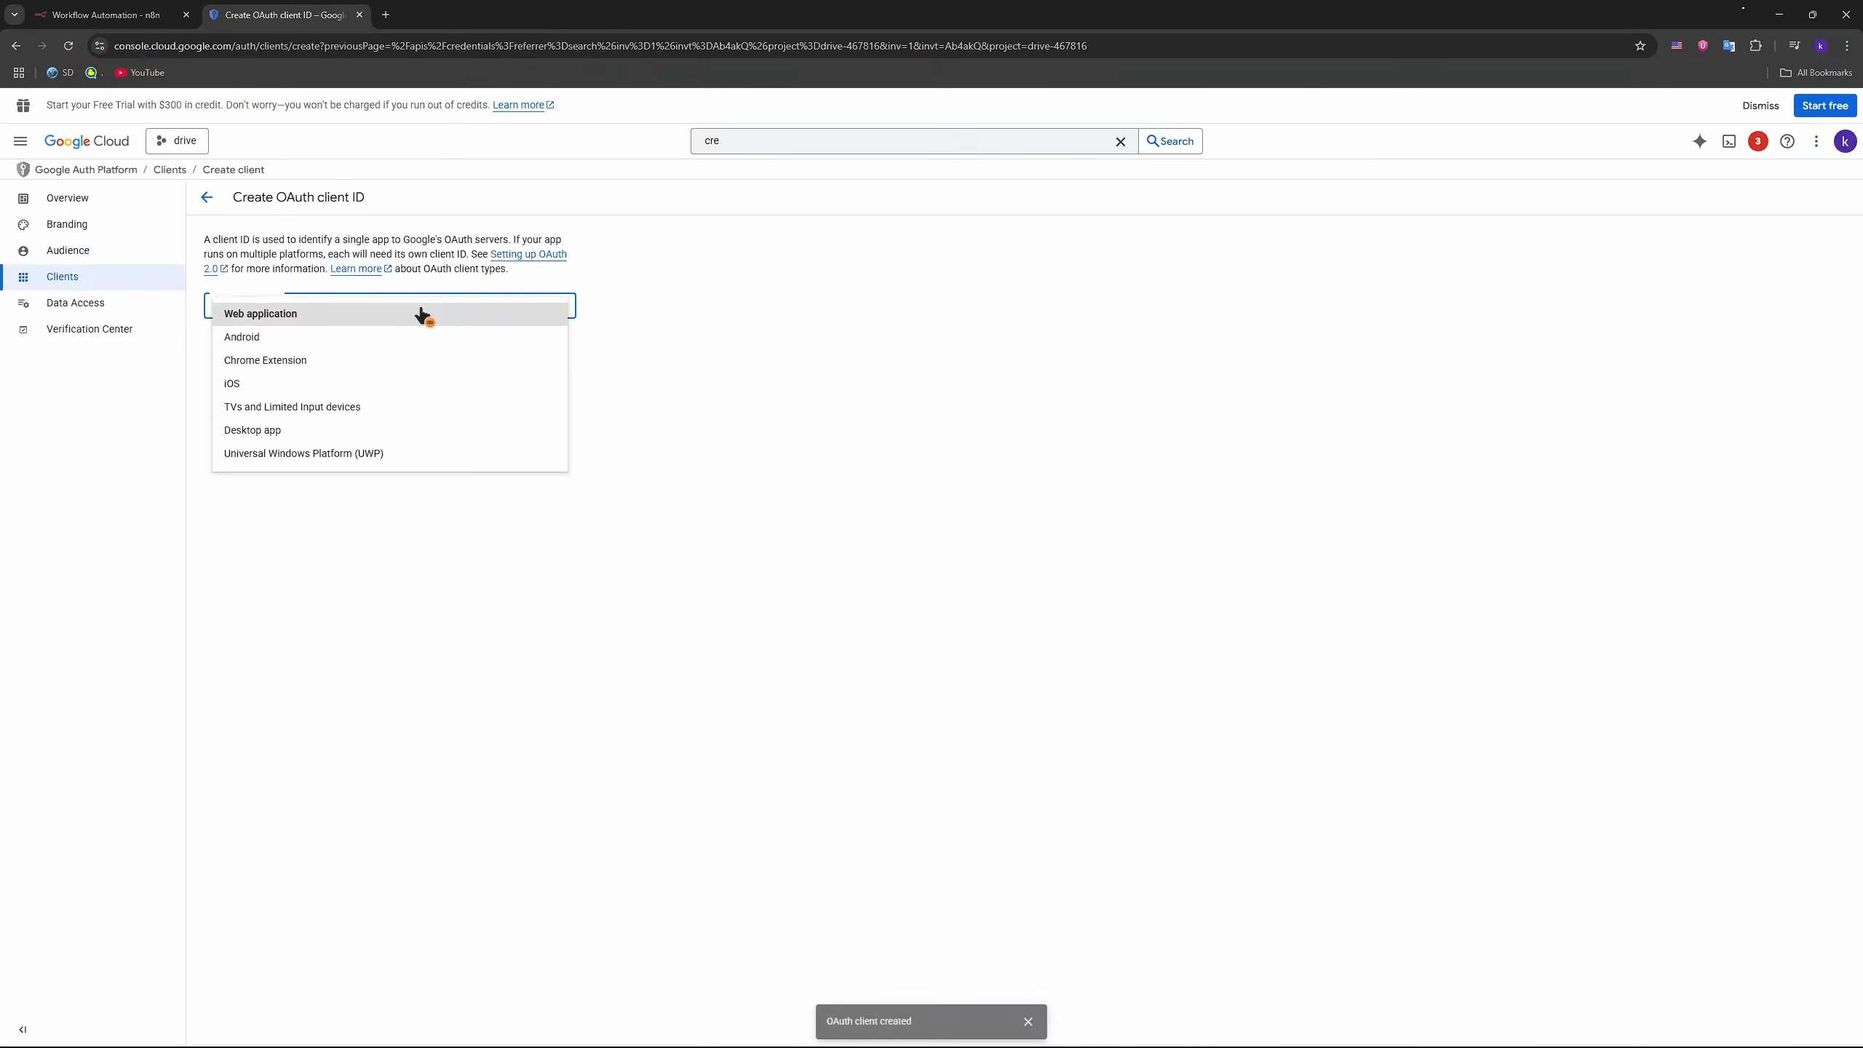
{"action": "left_click", "coordinate": [316, 315]}
{"action": "left_click", "coordinate": [321, 349]}
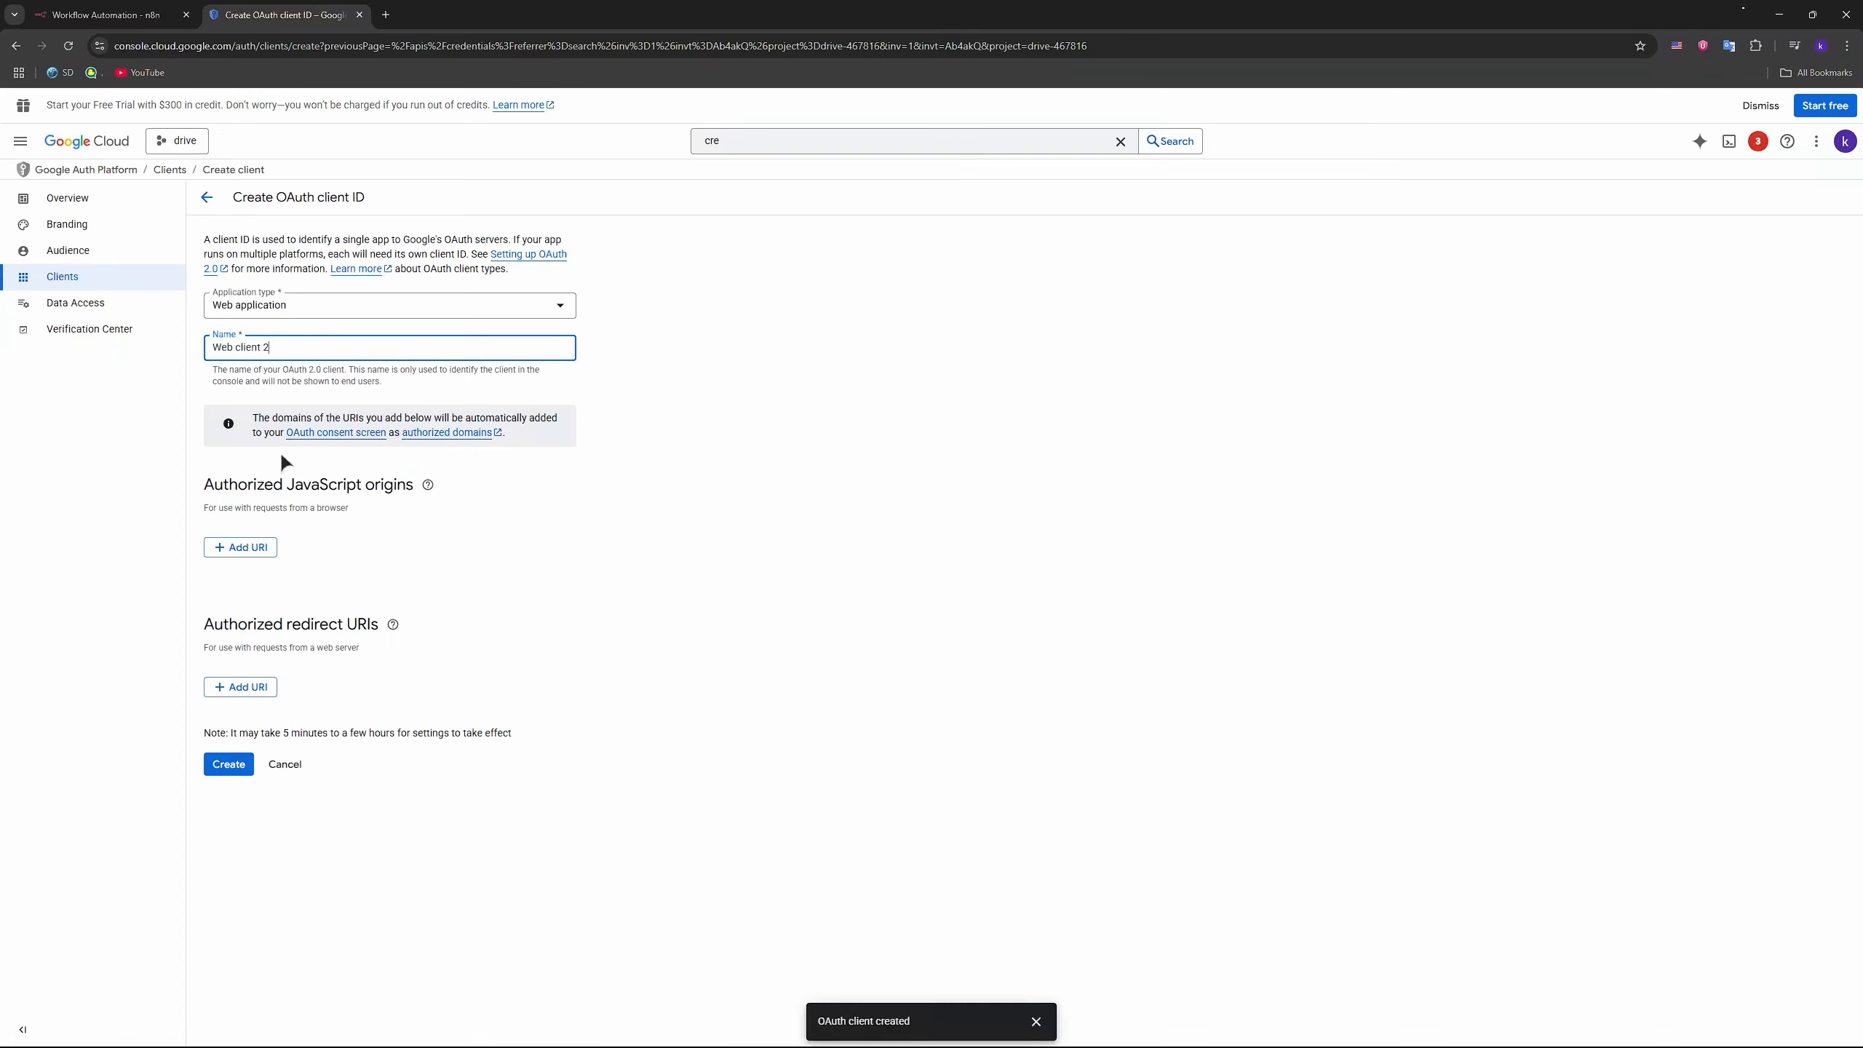
{"action": "left_click", "coordinate": [227, 763]}
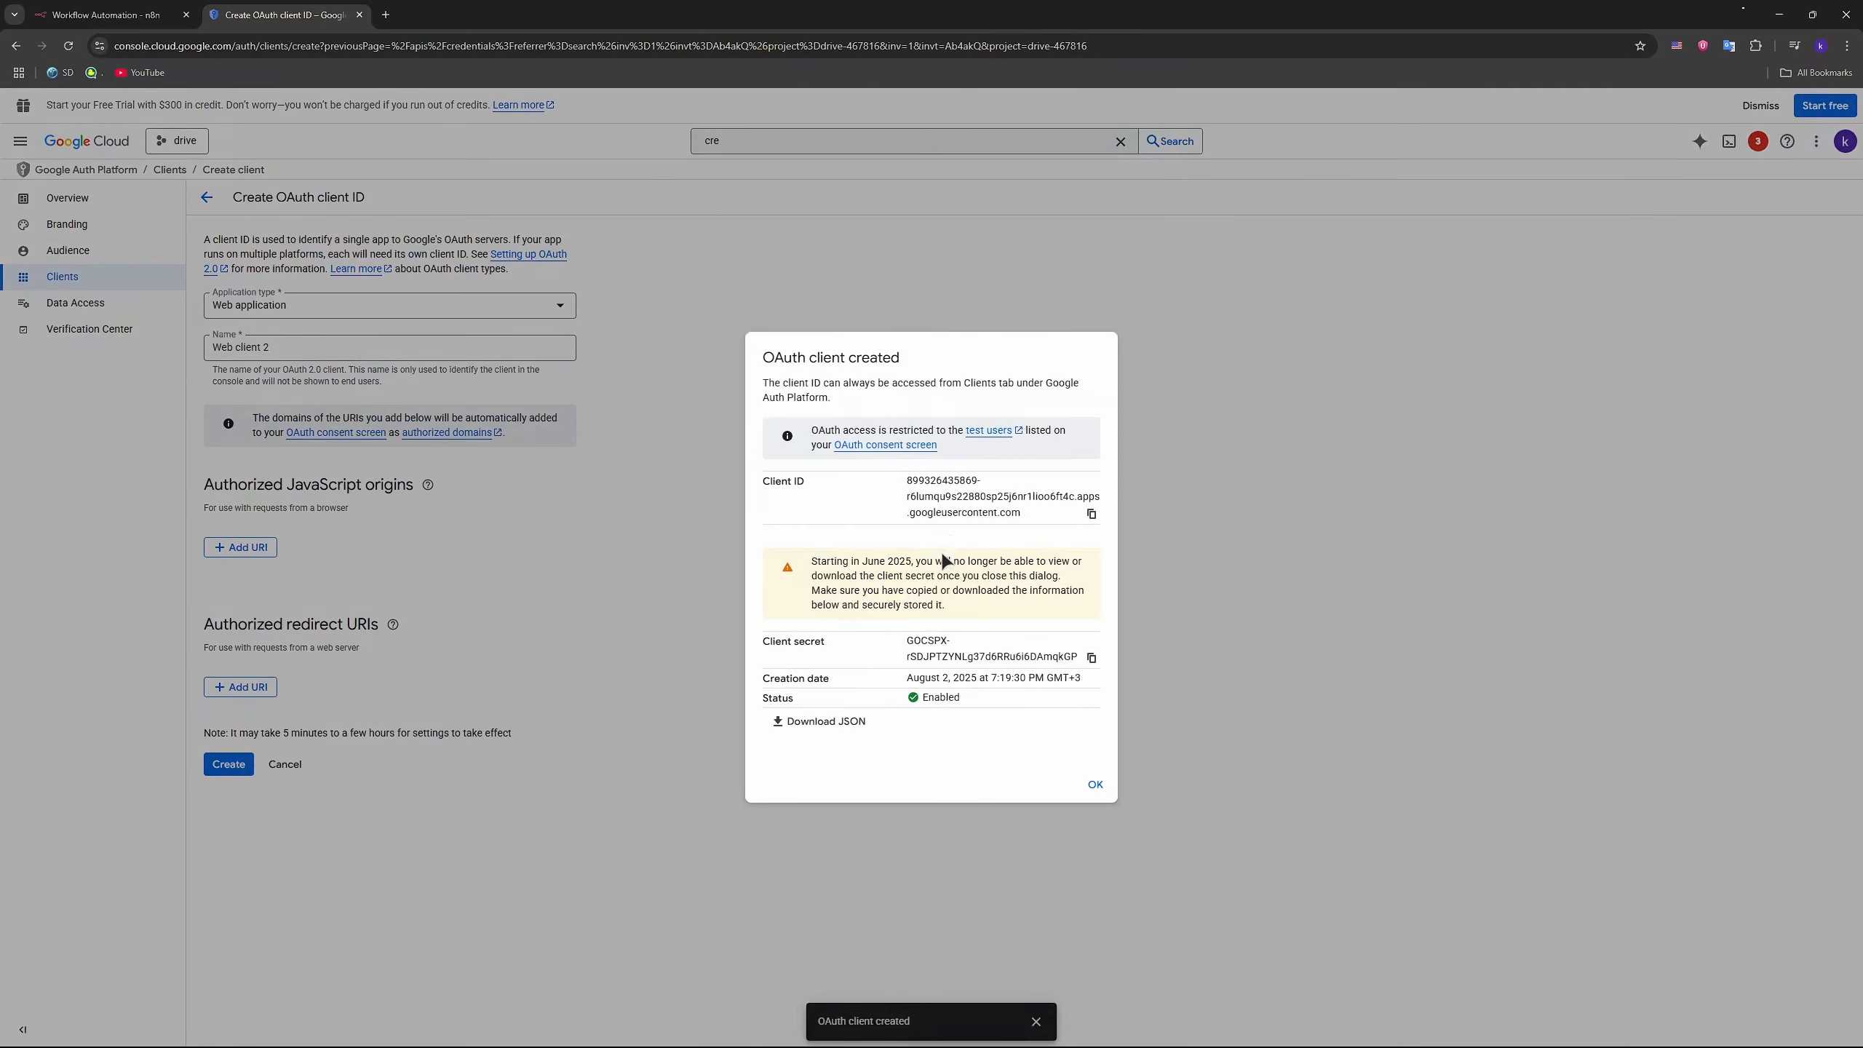
Step: Copy the second OAuth client's ID and replace the Client ID in the n8n Google Drive credential with it
{"action": "left_click", "coordinate": [1091, 513]}
{"action": "left_click", "coordinate": [110, 15]}
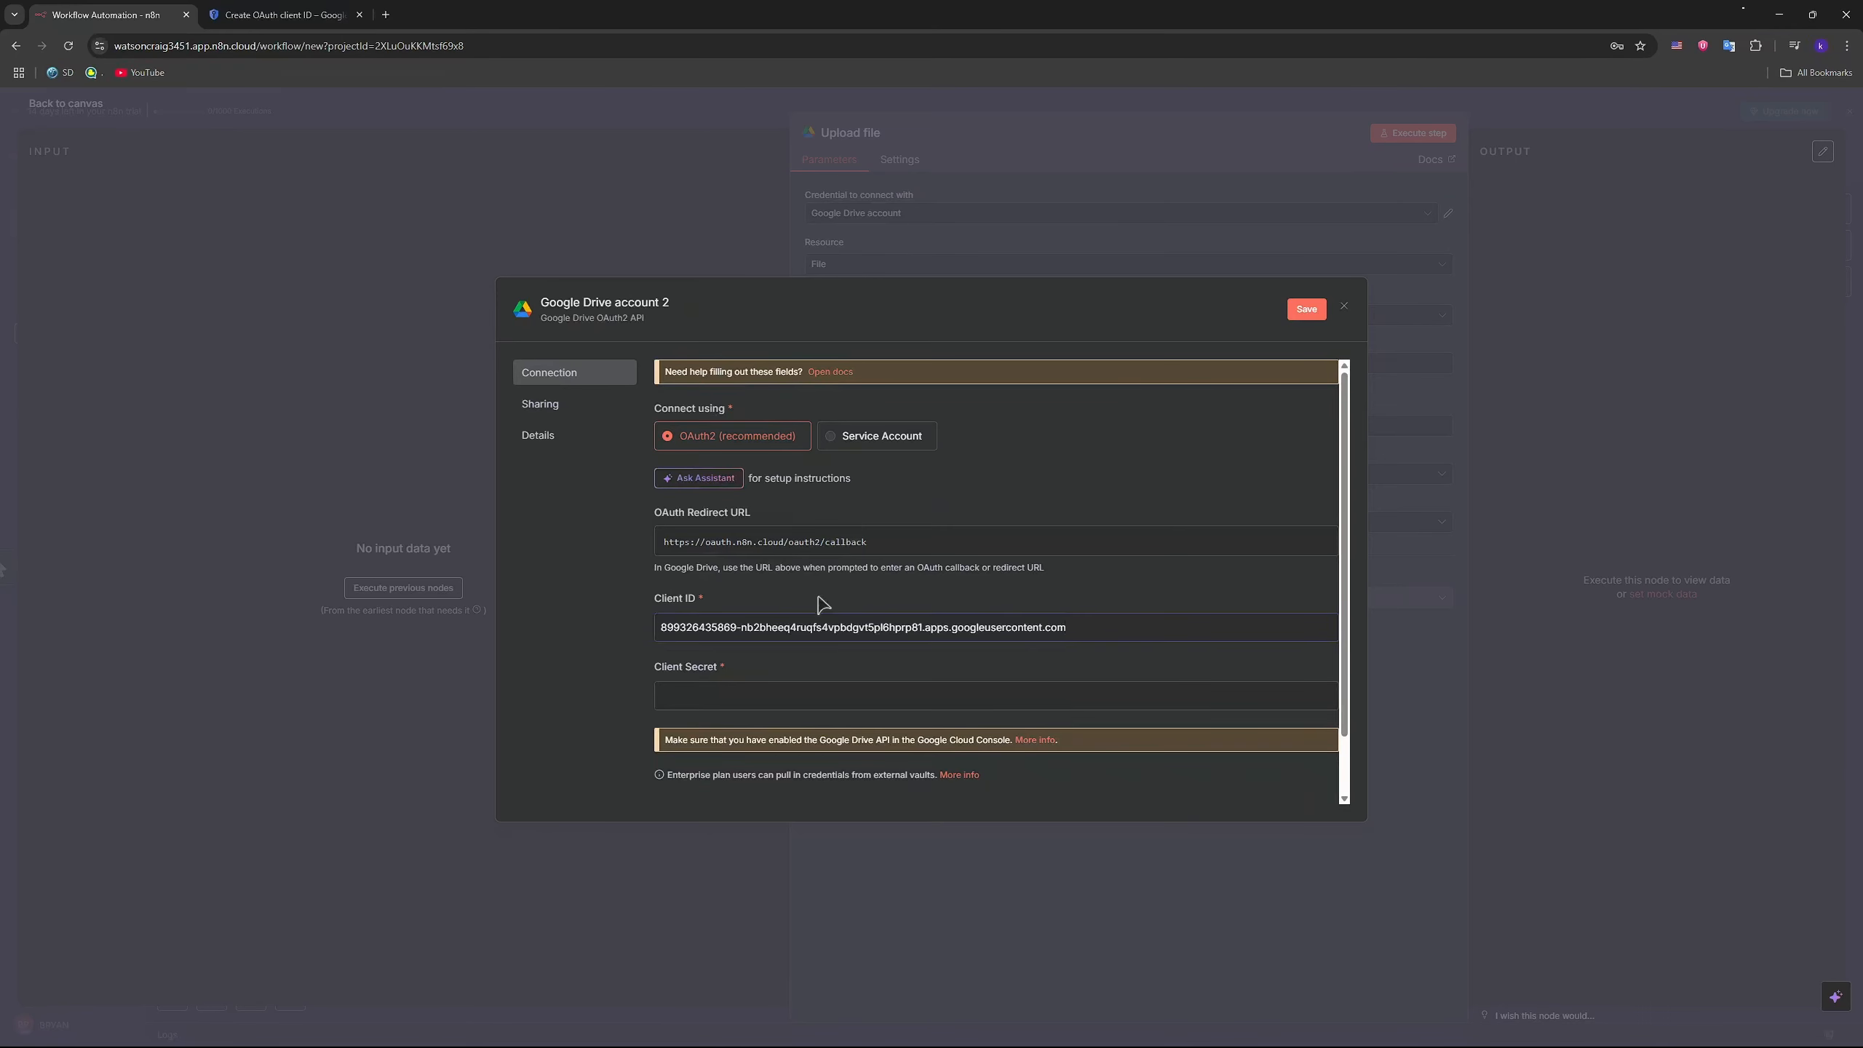
{"action": "triple_click", "coordinate": [794, 629]}
{"action": "key", "text": "ctrl+v"}
Step: Copy the second client's secret from Google Cloud into the n8n credential's Client Secret field and start signing in with Google
{"action": "left_click", "coordinate": [322, 12]}
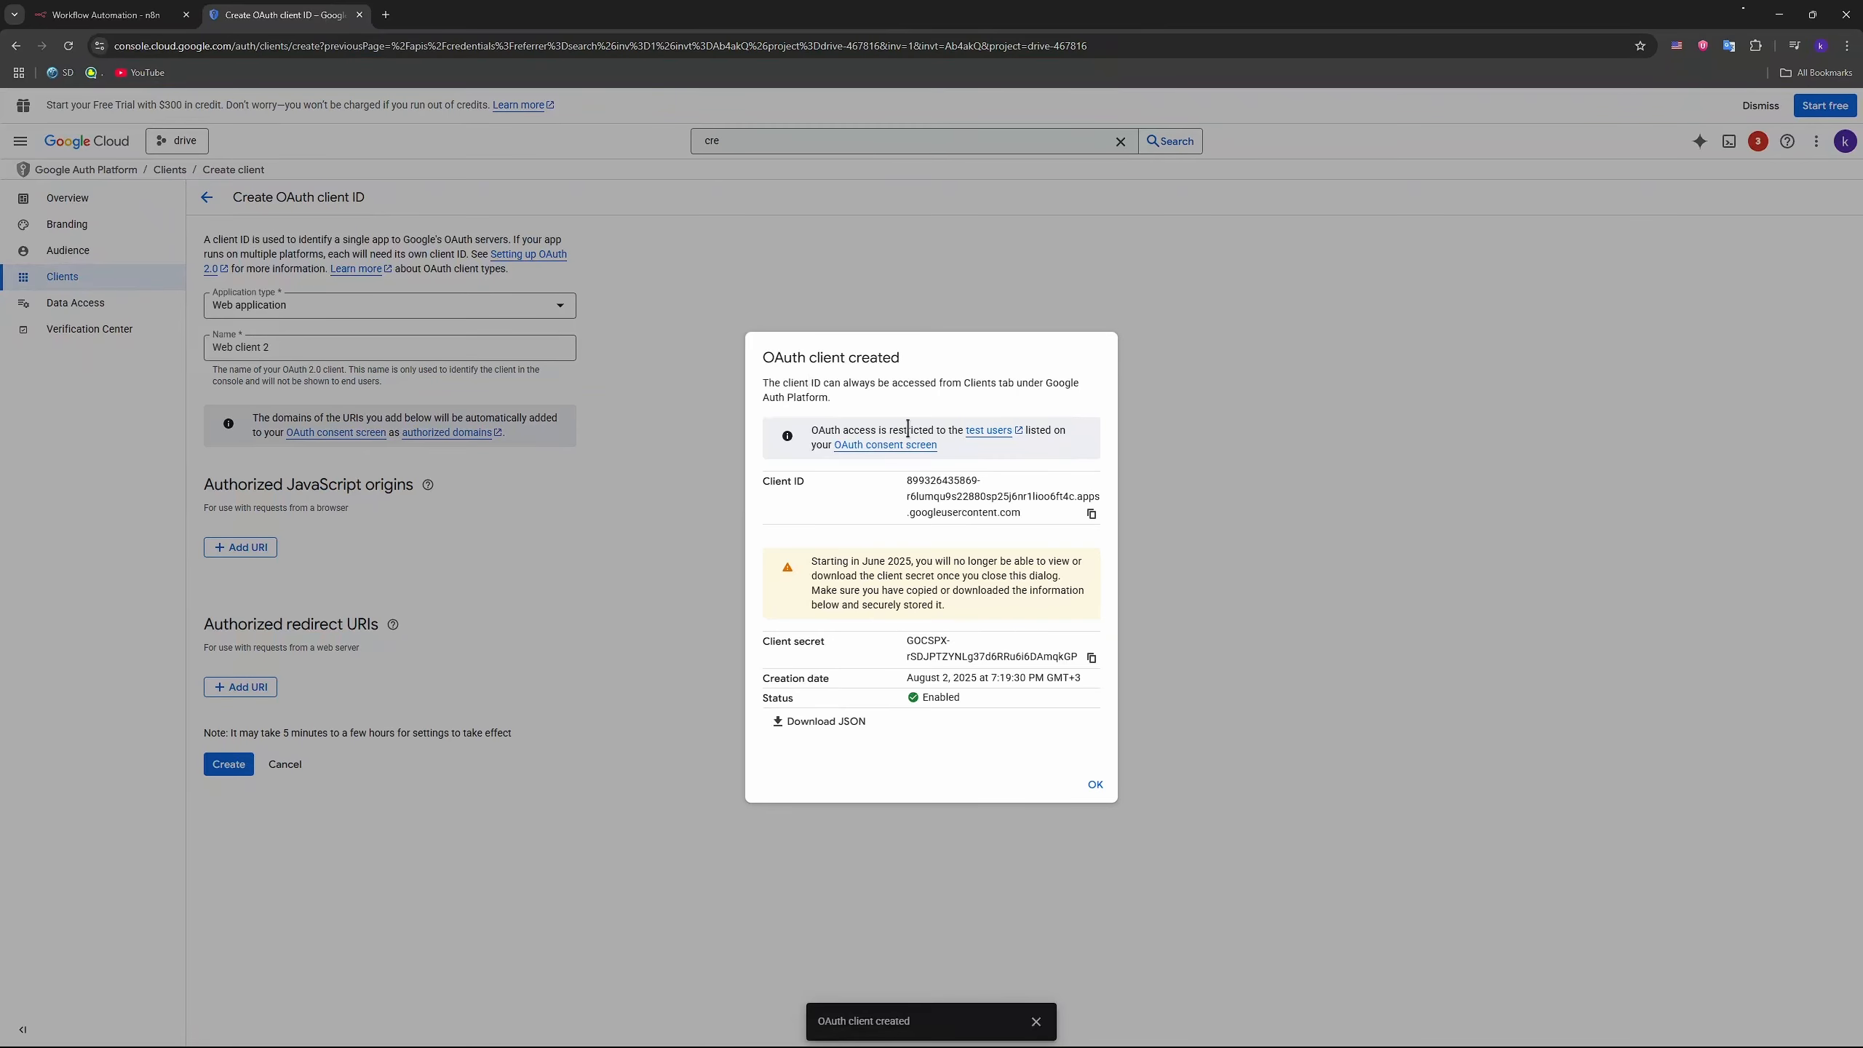
{"action": "left_click", "coordinate": [1092, 657]}
{"action": "left_click", "coordinate": [110, 14]}
{"action": "left_click", "coordinate": [882, 695]}
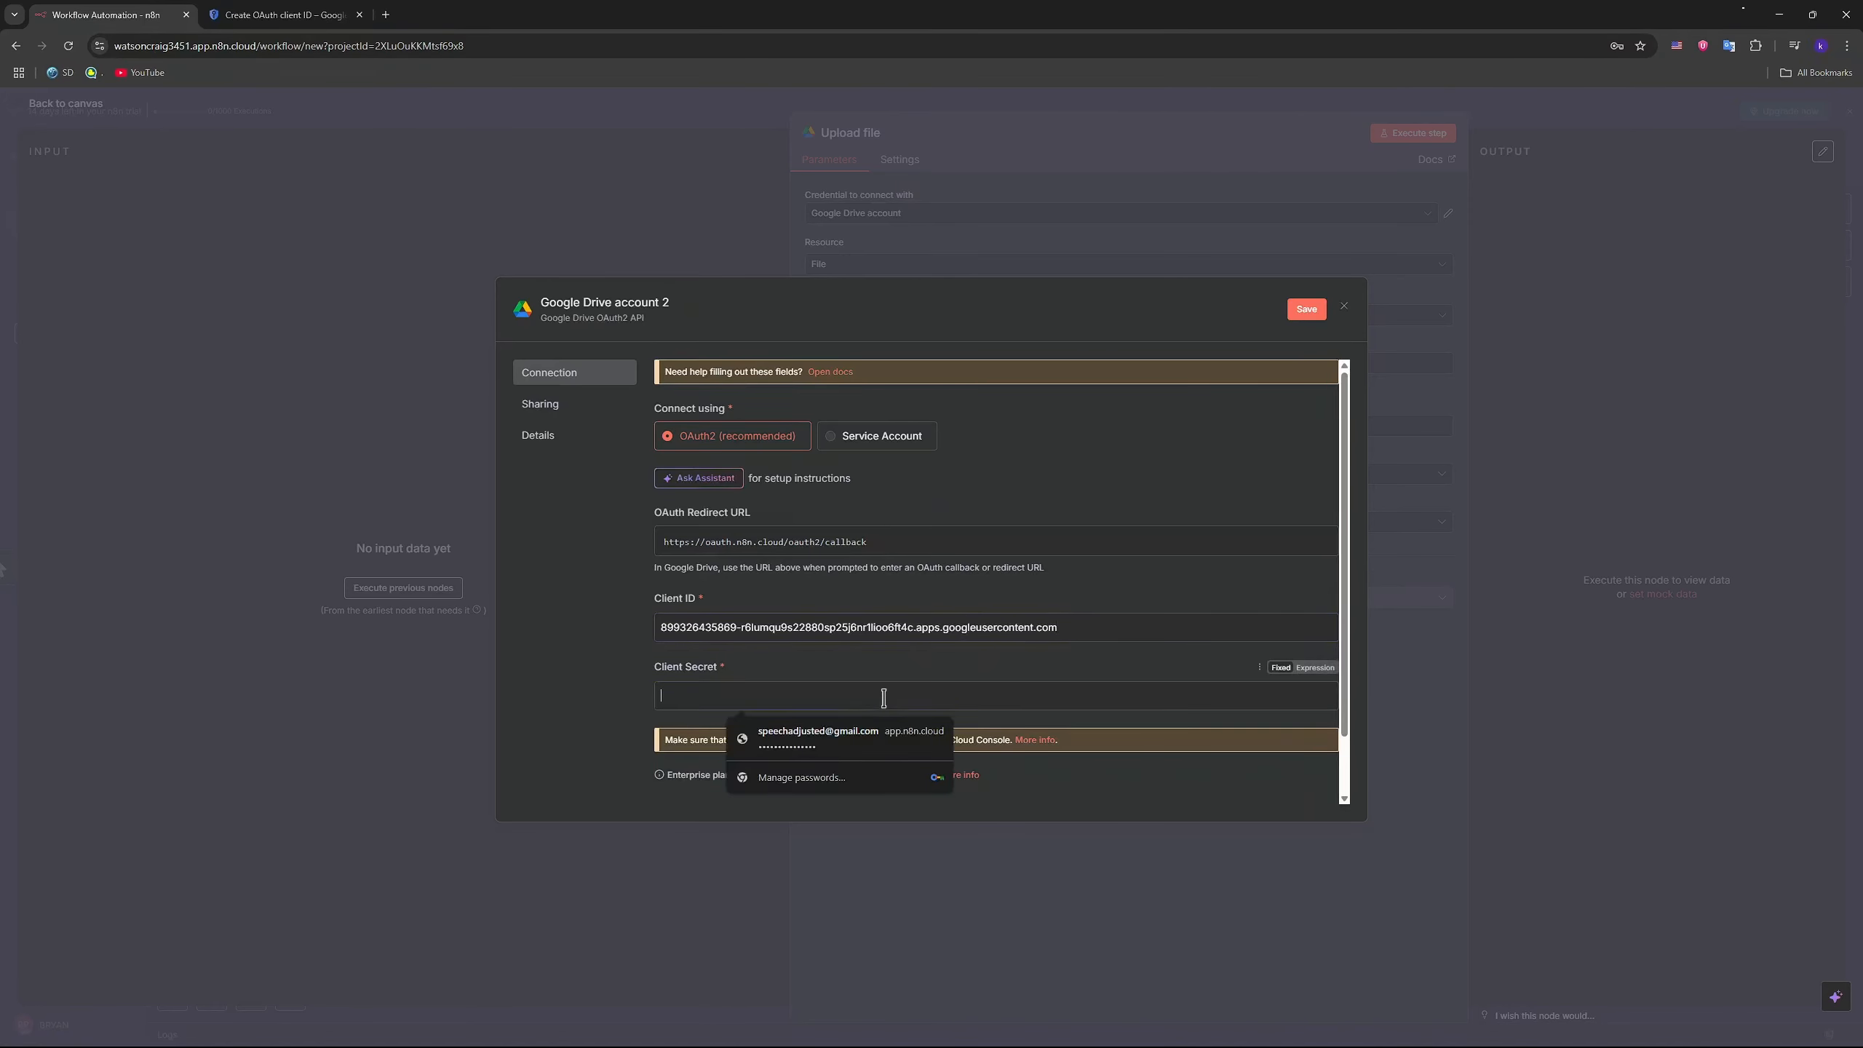
{"action": "key", "text": "ctrl+v"}
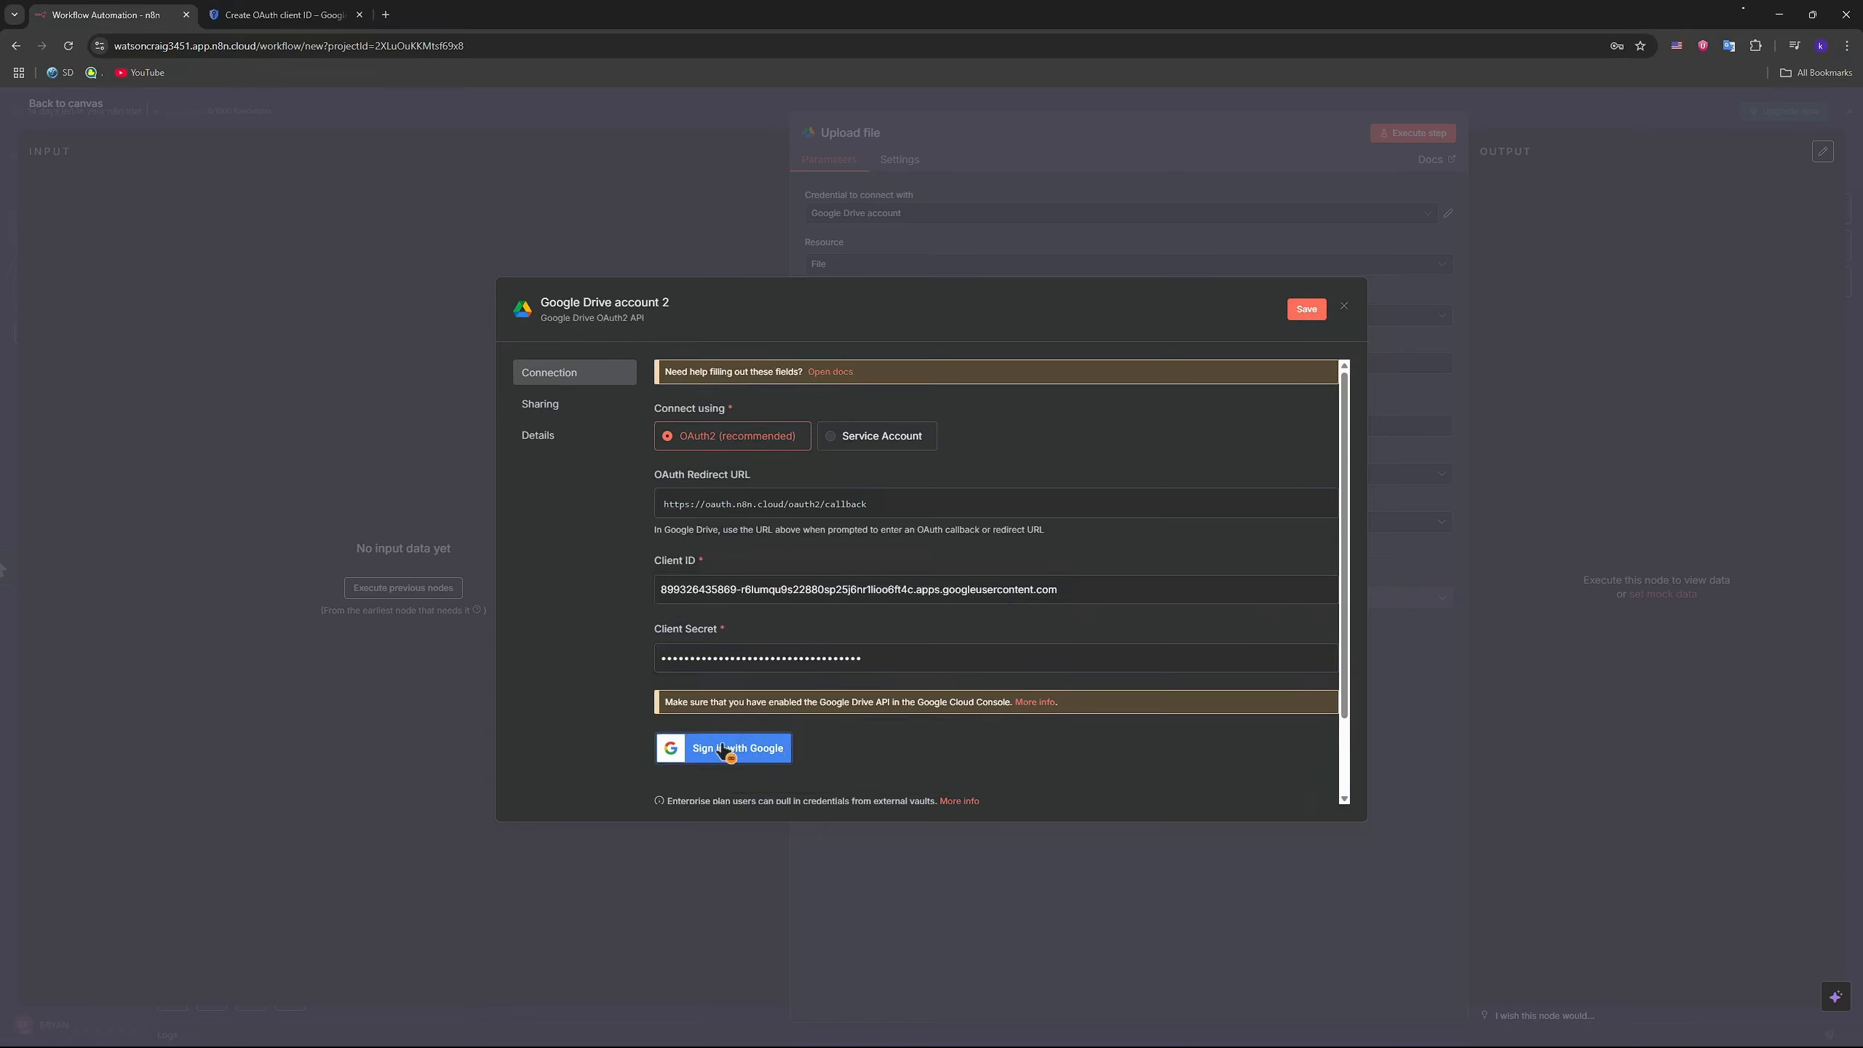
{"action": "left_click", "coordinate": [752, 745]}
{"action": "left_click", "coordinate": [704, 756]}
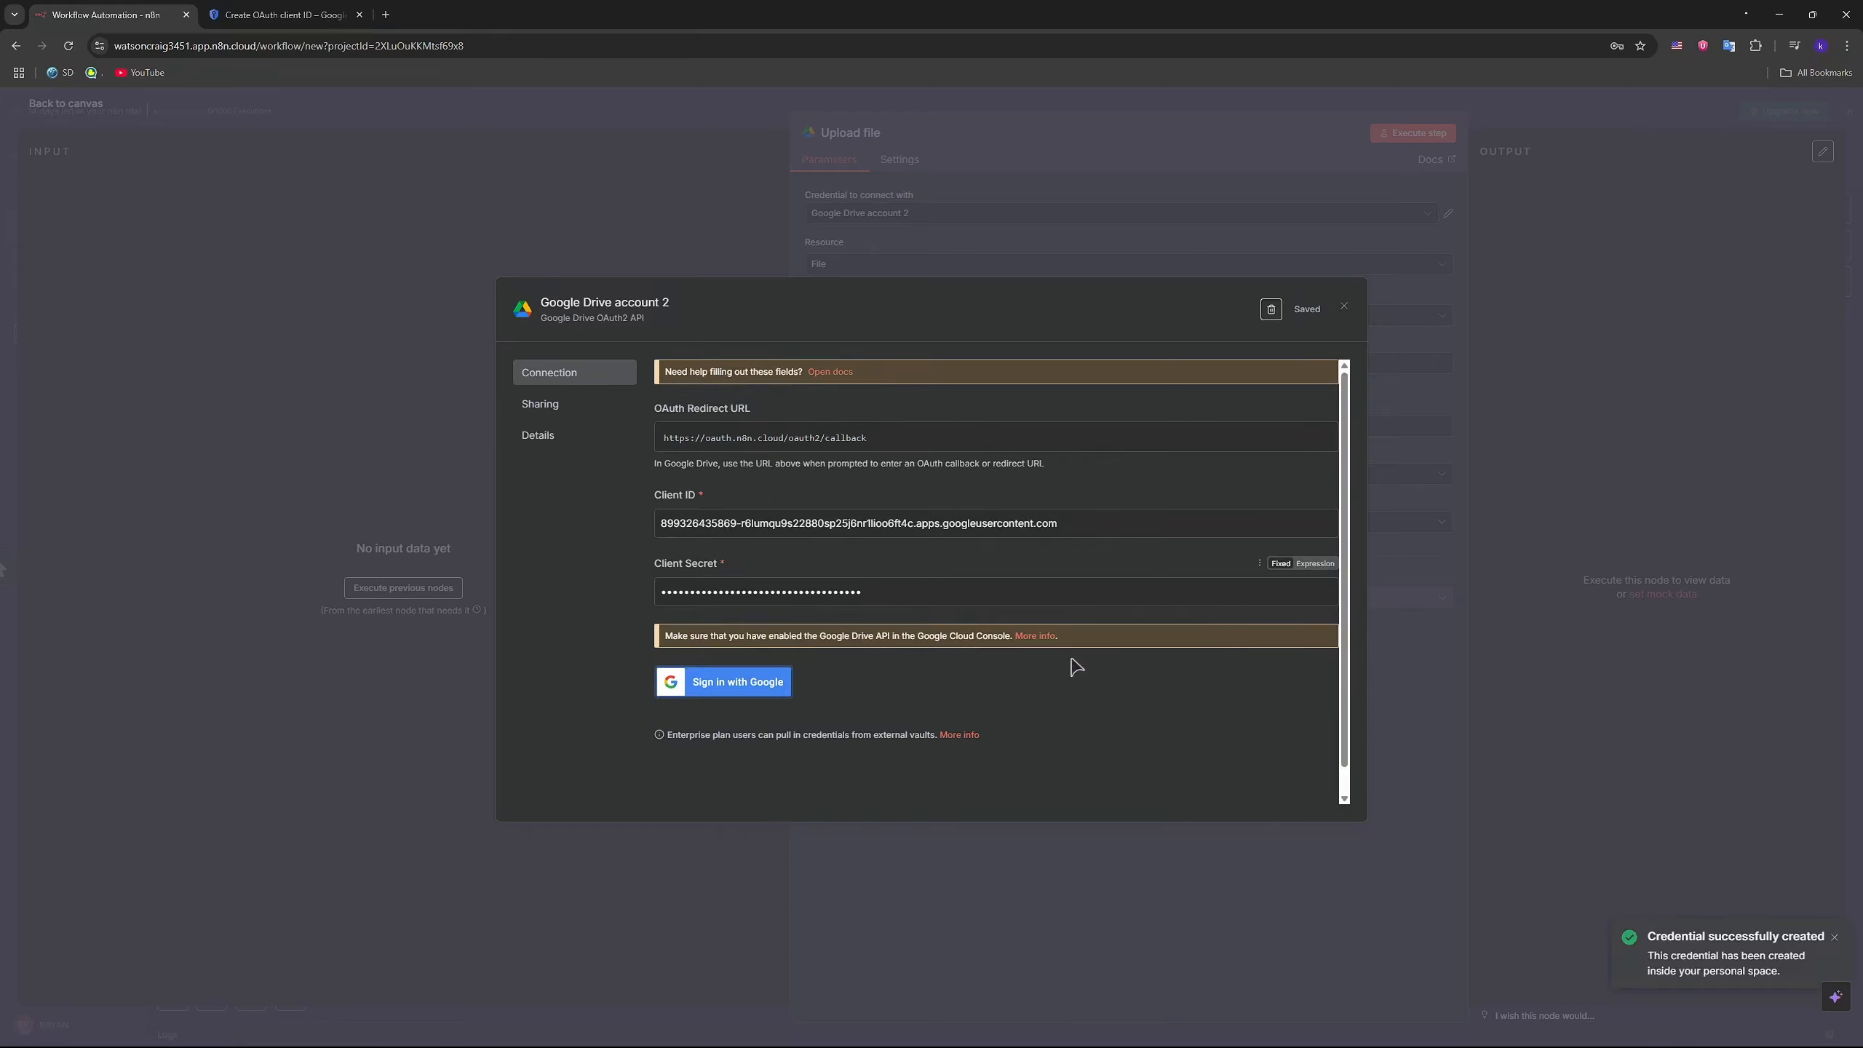